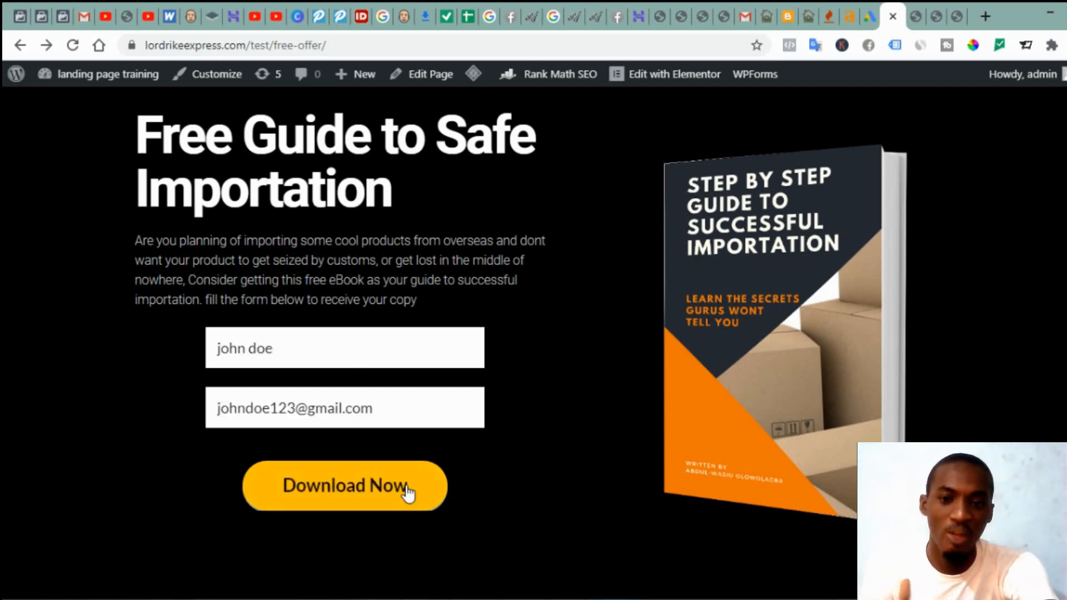
Step: Submit the Free Guide sign-up form with a test name and e-mail via Download Now
{"action": "left_click", "coordinate": [406, 488]}
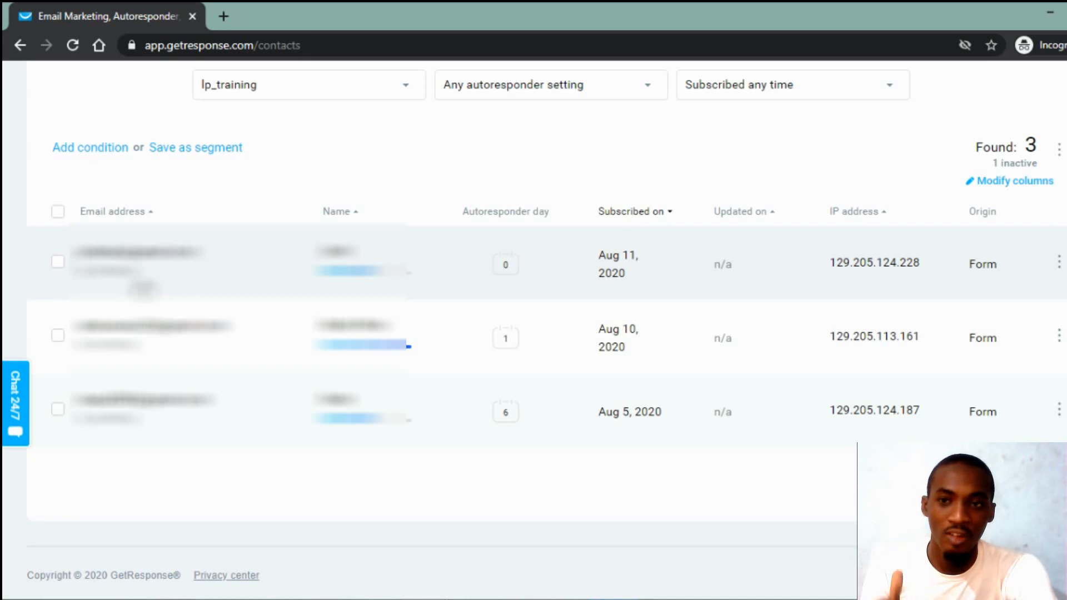
Step: Reload the GetResponse lp_training contacts list to check for new form sign-ups
{"action": "left_click", "coordinate": [72, 44]}
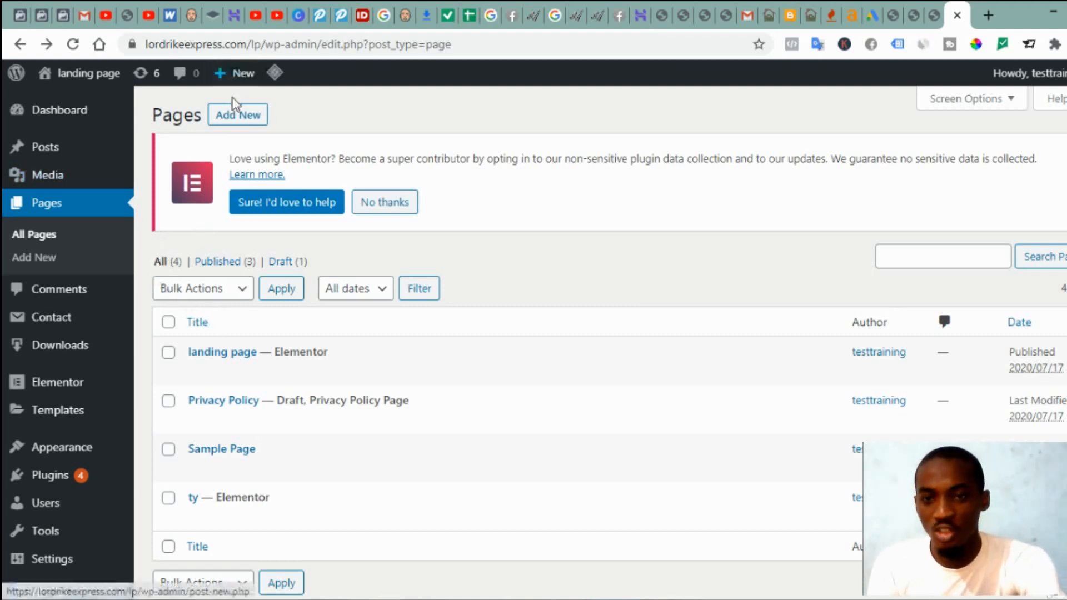
Step: Add a new WordPress page named 'free offer' and confirm publishing it
{"action": "left_click", "coordinate": [238, 118]}
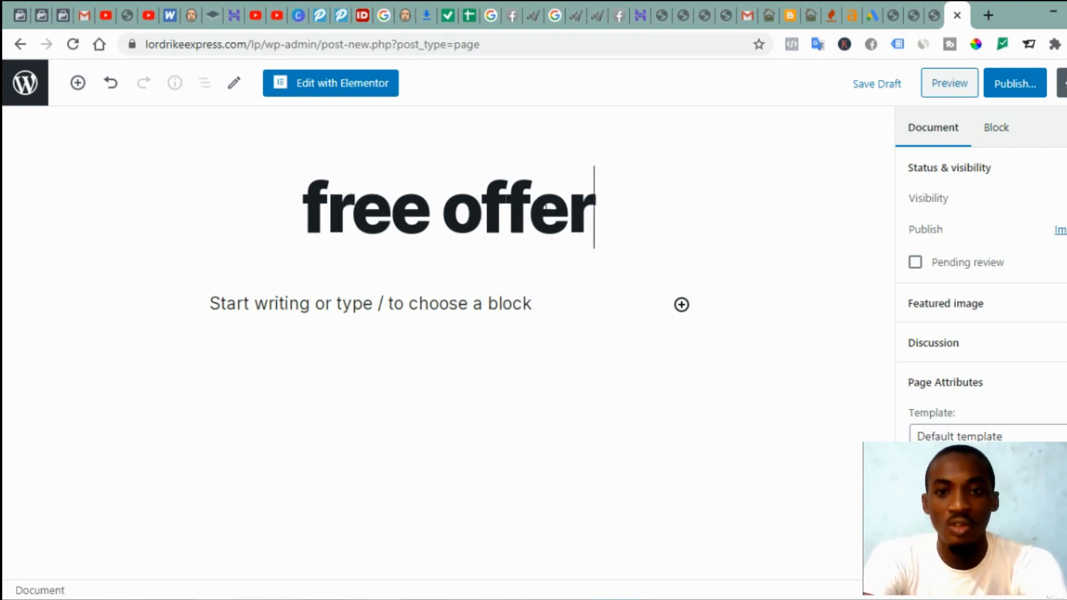
{"action": "left_click", "coordinate": [1017, 87]}
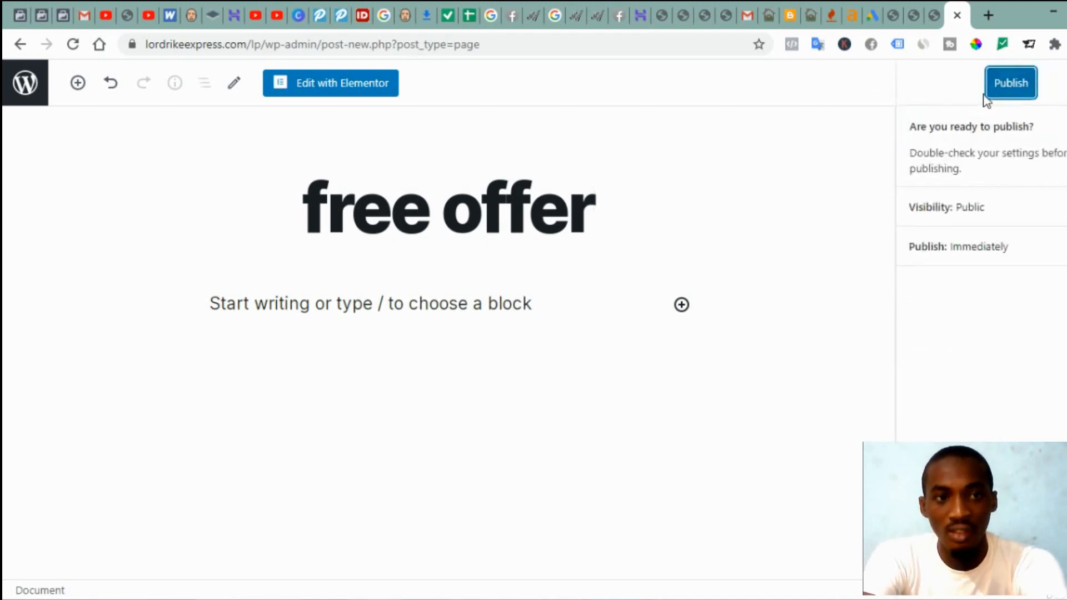
{"action": "left_click", "coordinate": [995, 96]}
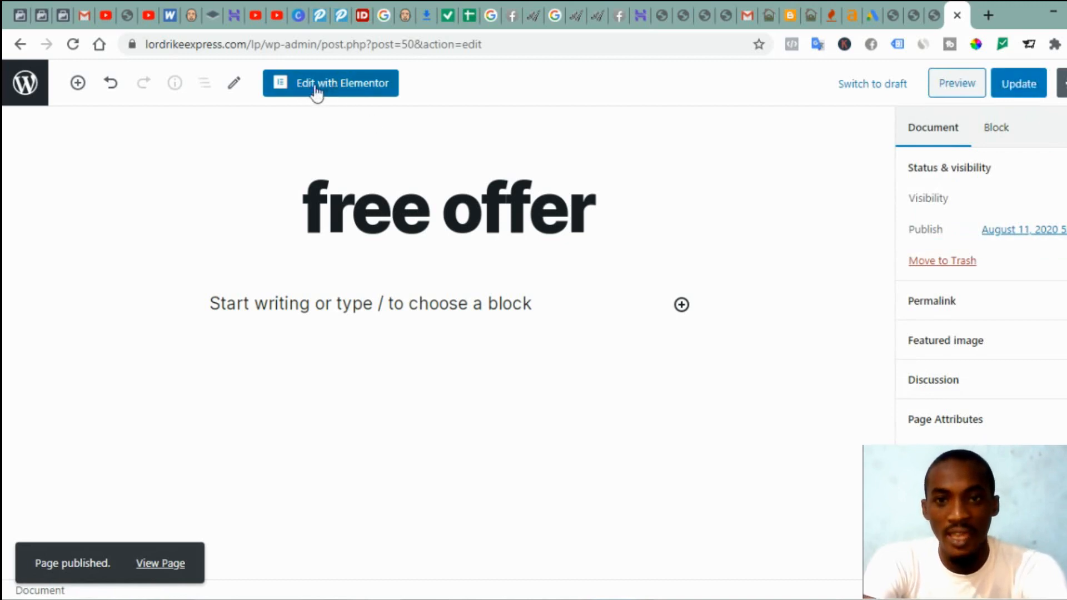
Step: Open the free offer page in Elementor and bring up the template Library
{"action": "left_click", "coordinate": [339, 94]}
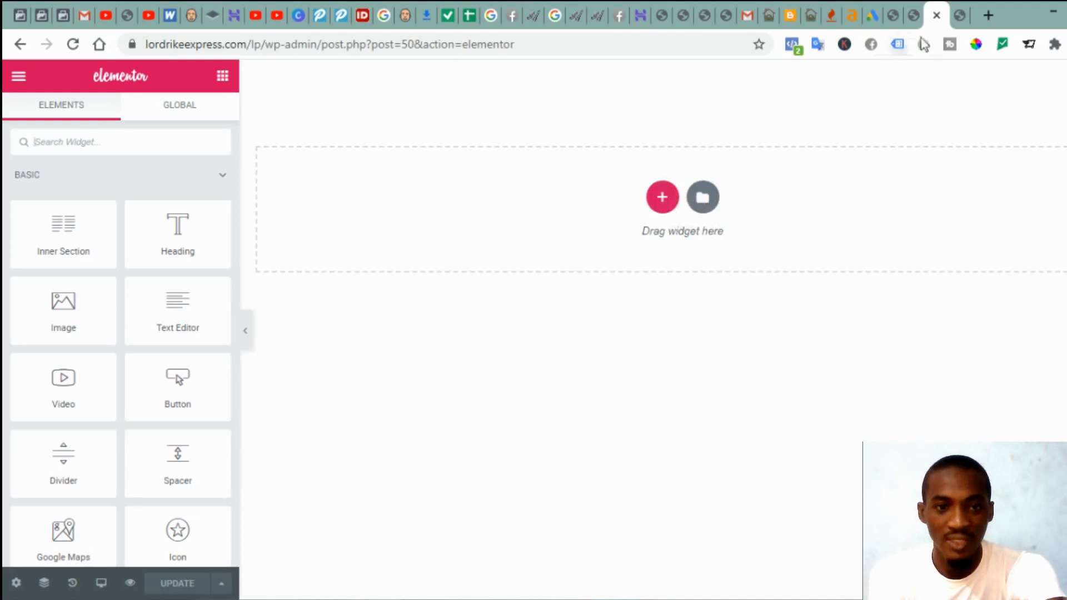
{"action": "left_click", "coordinate": [957, 16]}
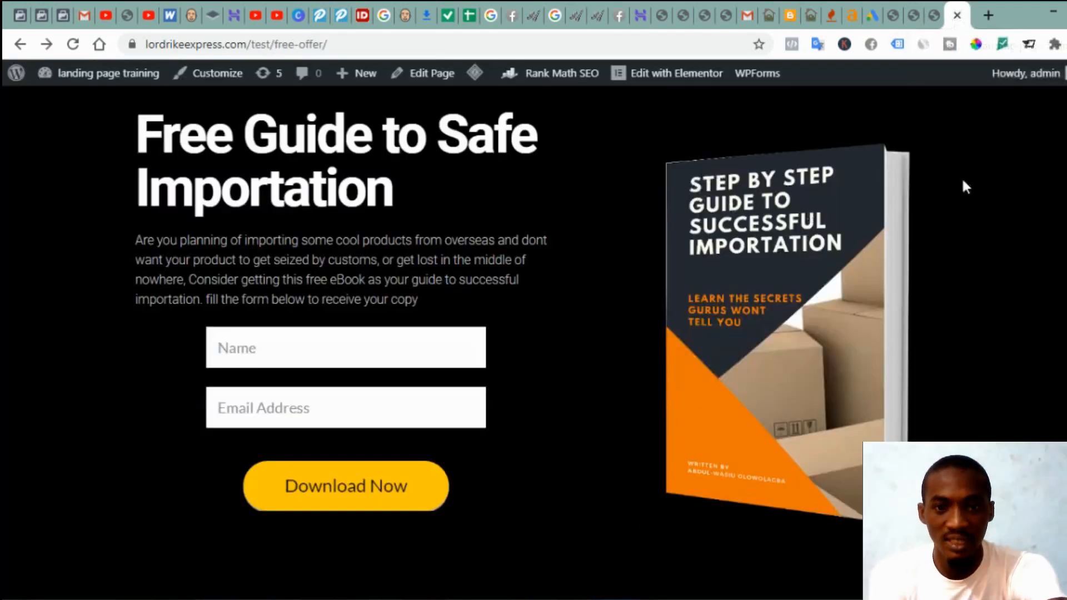
{"action": "left_click", "coordinate": [934, 16]}
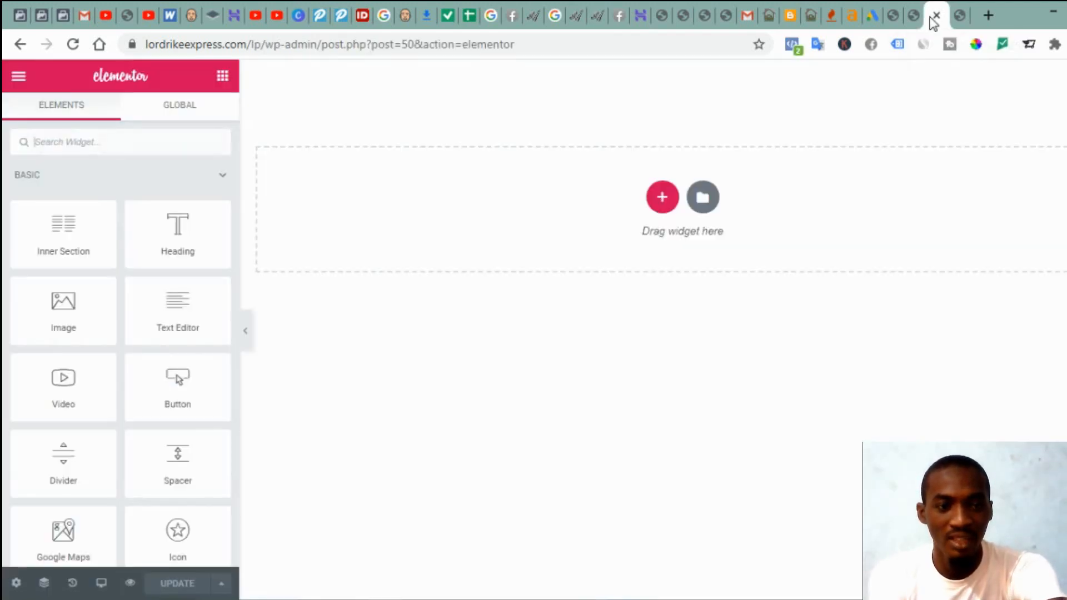
{"action": "left_click", "coordinate": [702, 196]}
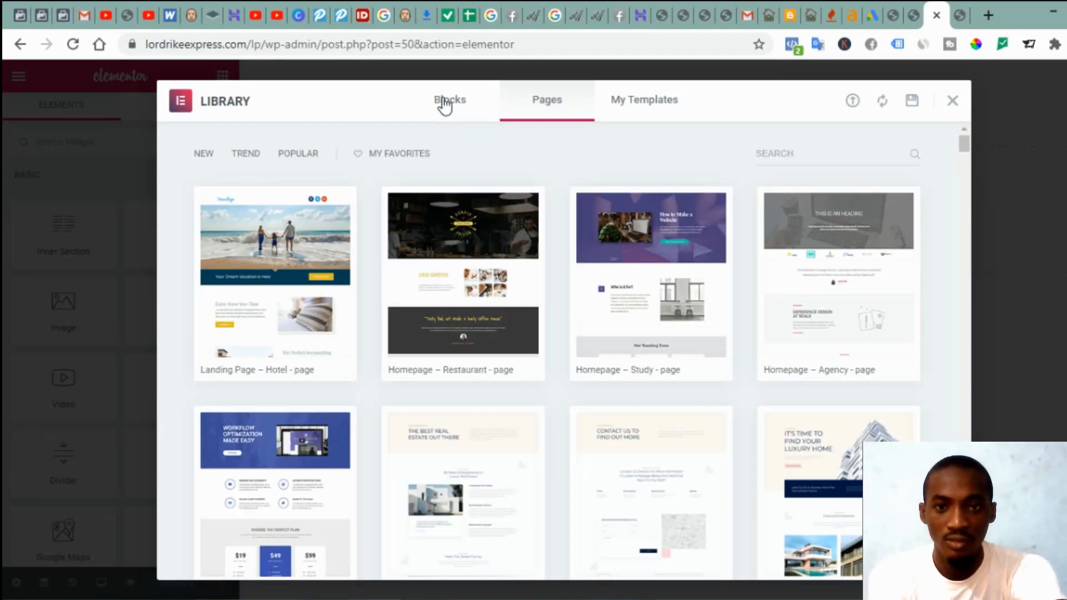
Step: From the Library's Blocks, insert the dark 'We Build Websites That Really Works.' hero block
{"action": "left_click", "coordinate": [445, 104]}
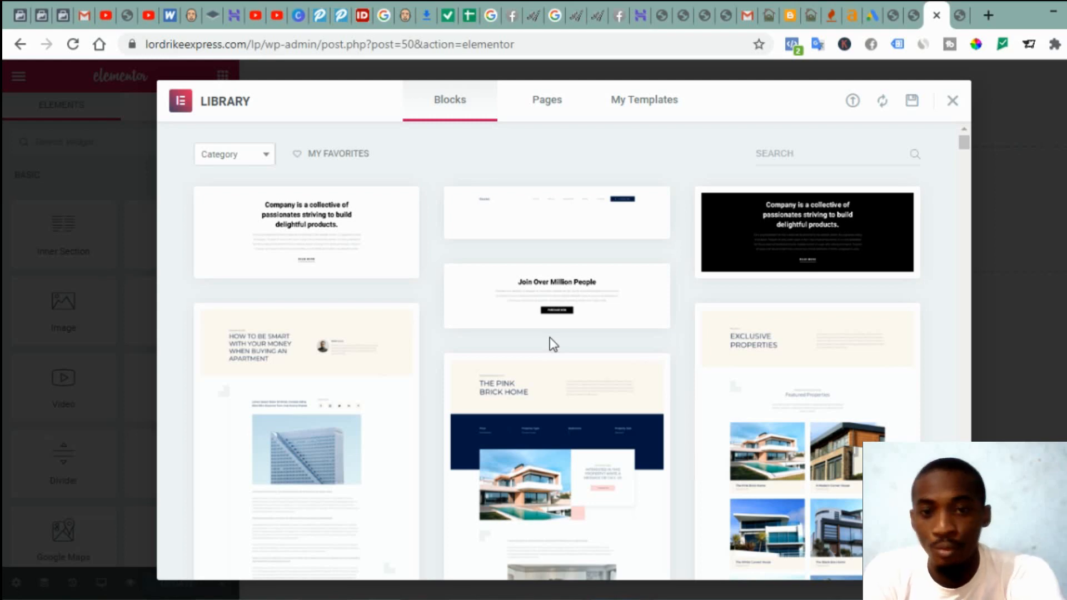
{"action": "scroll", "coordinate": [549, 337], "scroll_direction": "down", "scroll_amount": 4}
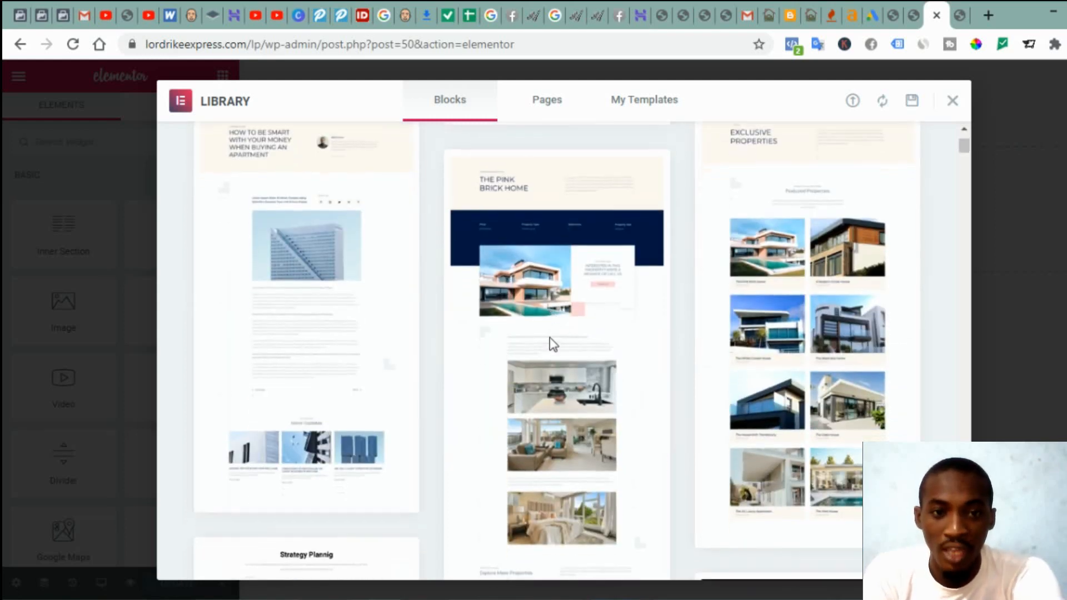
{"action": "scroll", "coordinate": [550, 342], "scroll_direction": "down", "scroll_amount": 3}
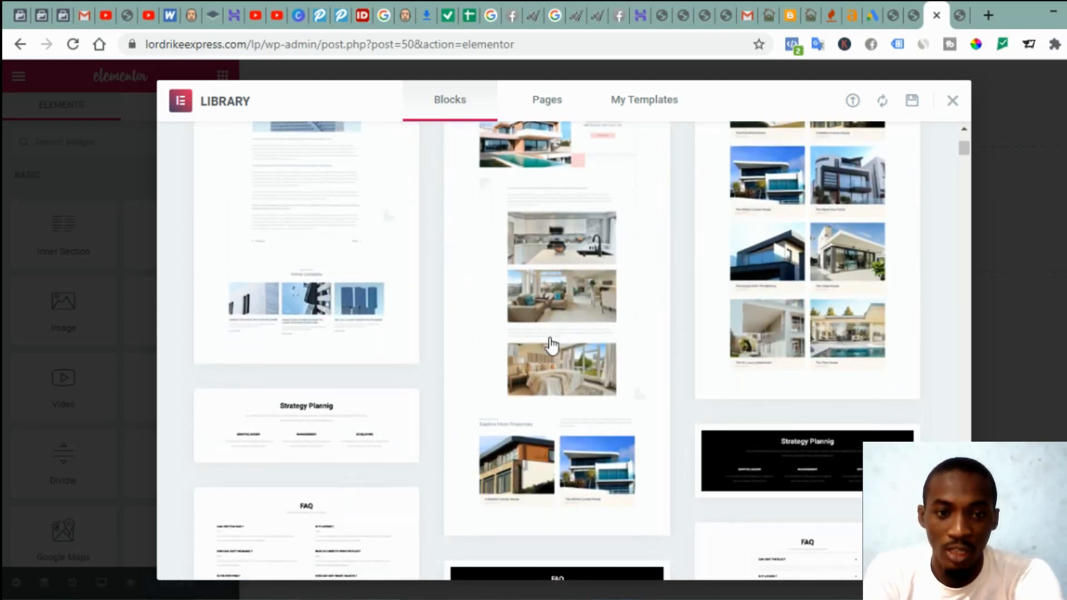
{"action": "scroll", "coordinate": [550, 344], "scroll_direction": "down", "scroll_amount": 7}
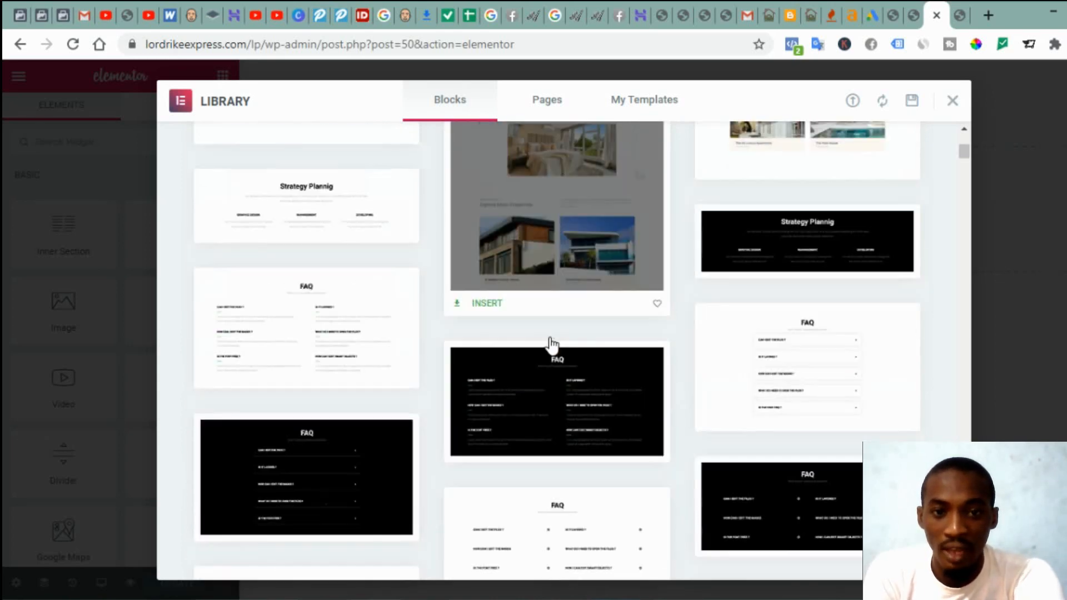
{"action": "scroll", "coordinate": [551, 345], "scroll_direction": "down", "scroll_amount": 6}
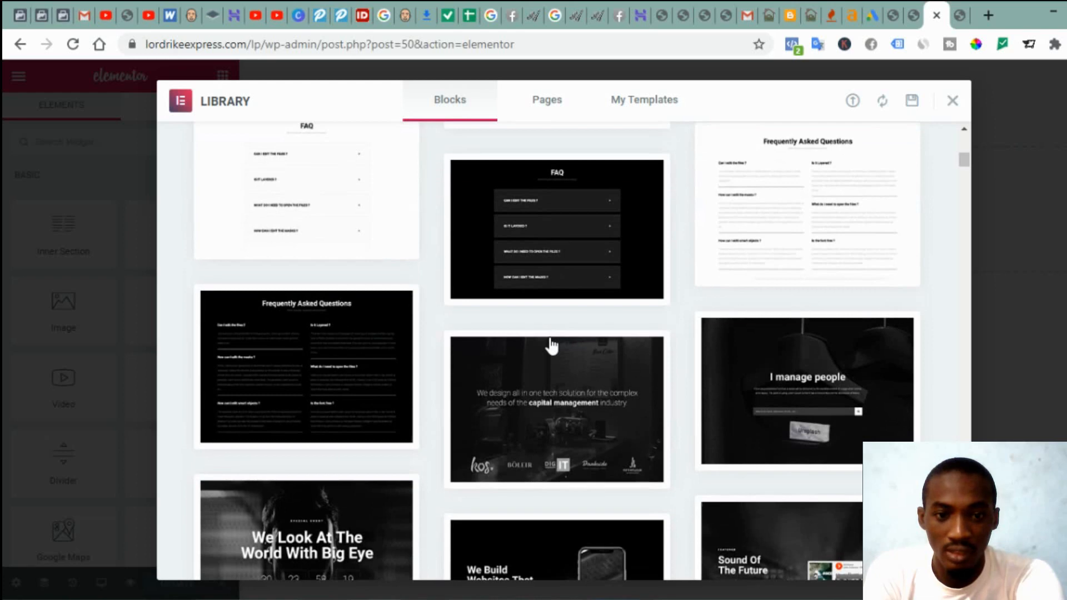
{"action": "scroll", "coordinate": [573, 478], "scroll_direction": "down", "scroll_amount": 1}
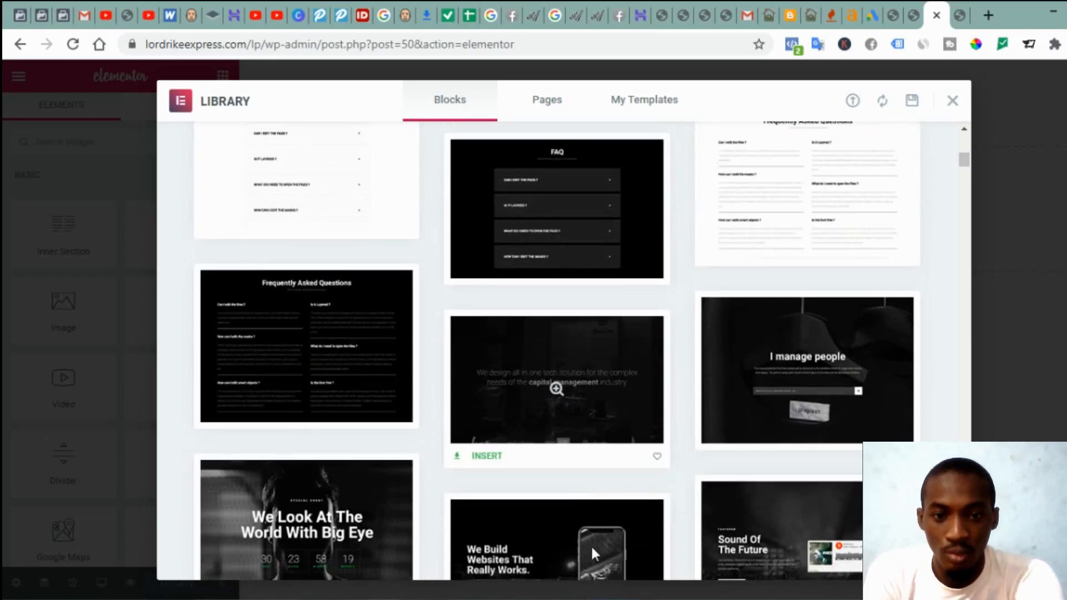
{"action": "scroll", "coordinate": [641, 477], "scroll_direction": "down", "scroll_amount": 2}
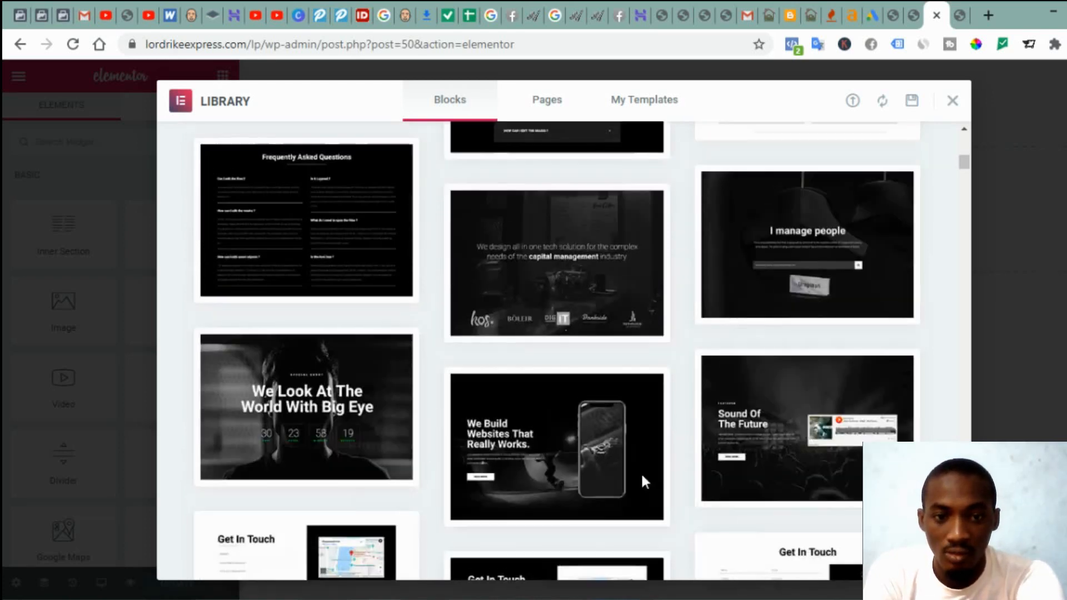
{"action": "scroll", "coordinate": [642, 471], "scroll_direction": "down", "scroll_amount": 1}
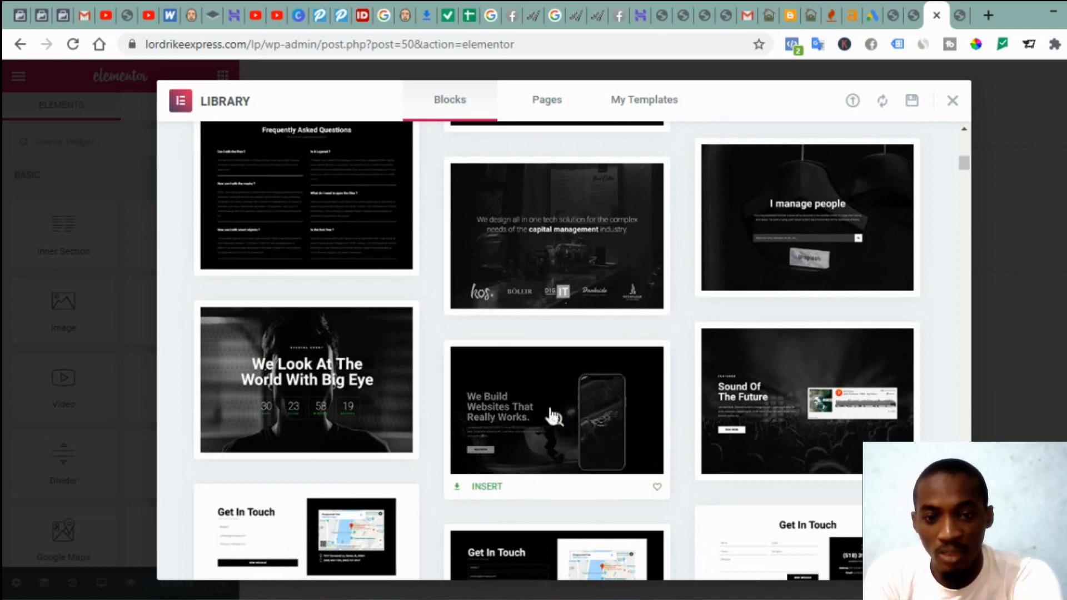
{"action": "left_click", "coordinate": [487, 490]}
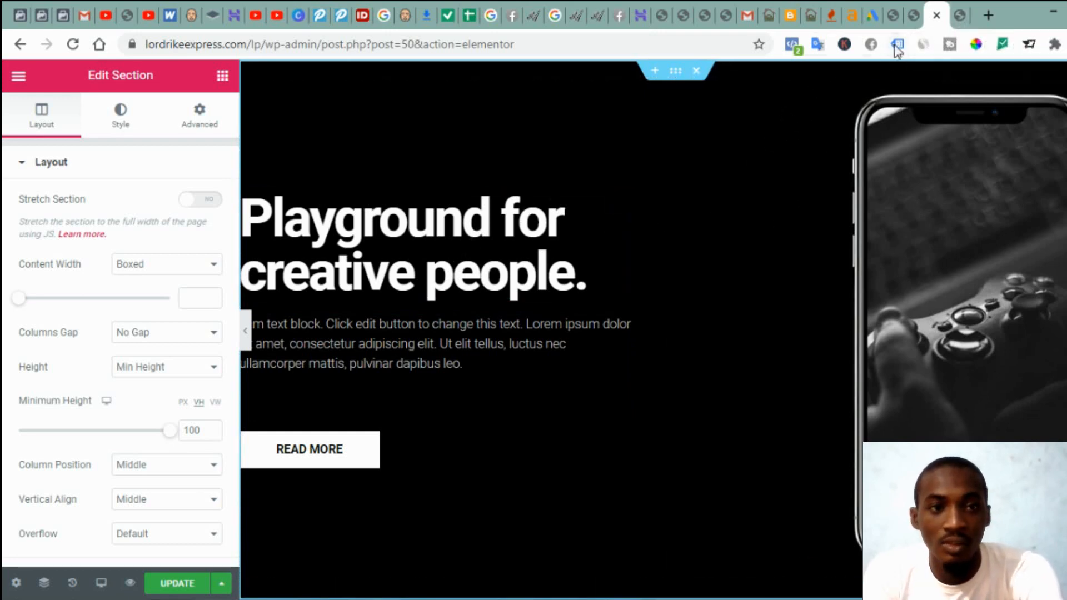
Step: Copy the landing page heading and paste 'Free Guide to Safe Importation' into the hero title
{"action": "left_click", "coordinate": [957, 15]}
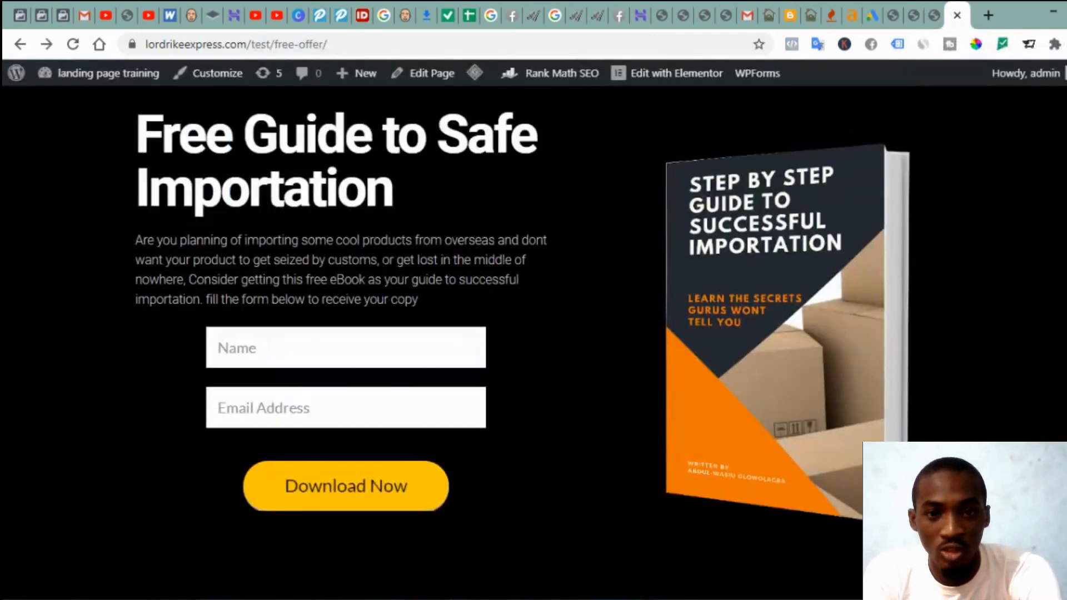
{"action": "left_click_drag", "start_coordinate": [137, 123], "coordinate": [381, 212]}
{"action": "key", "text": "ctrl+c"}
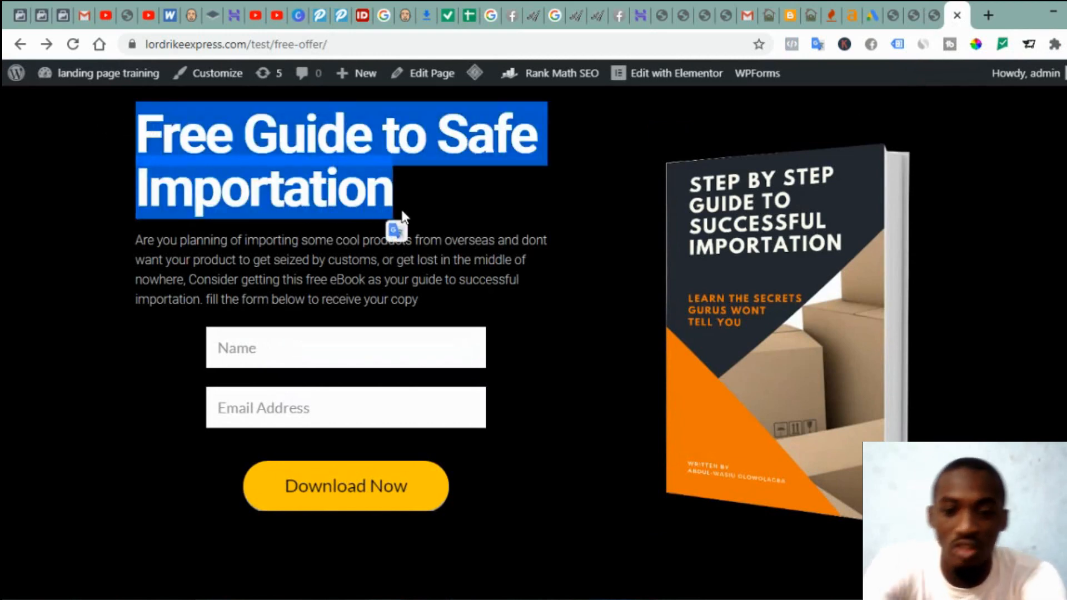
{"action": "left_click", "coordinate": [932, 14]}
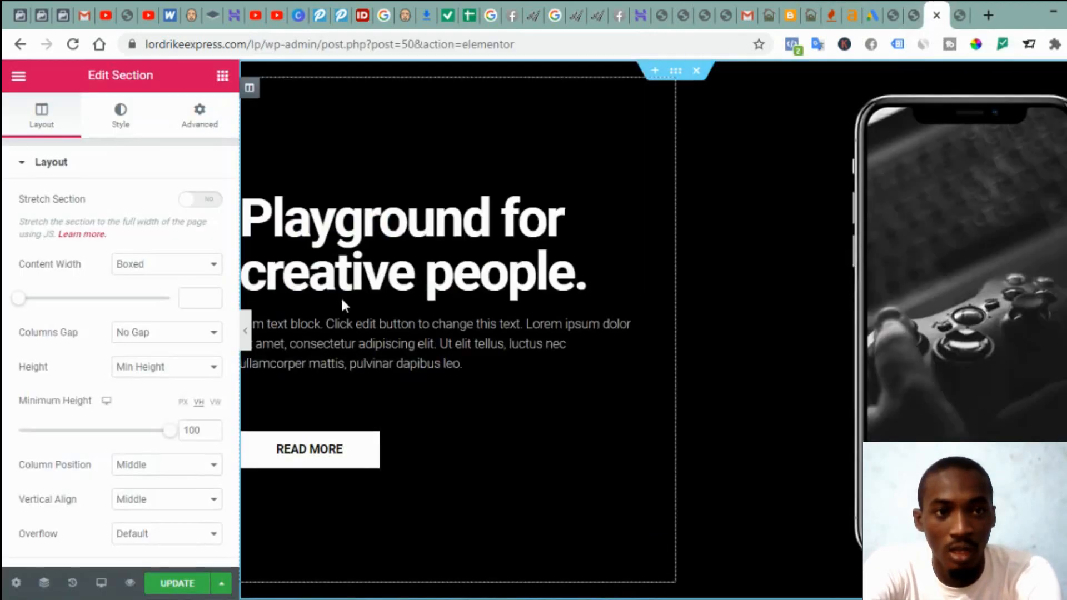
{"action": "left_click", "coordinate": [330, 269]}
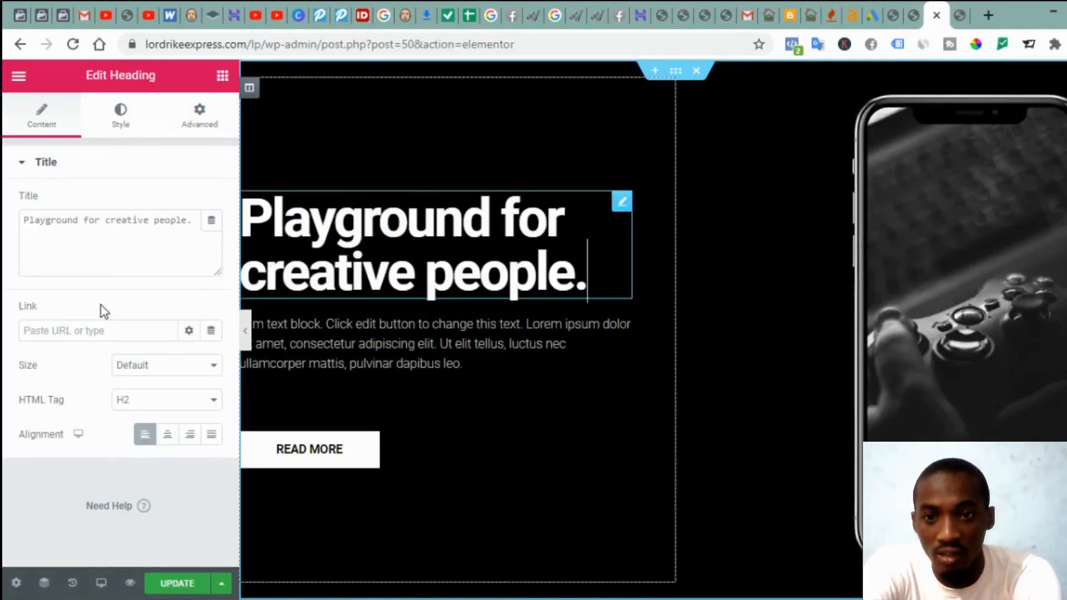
{"action": "left_click", "coordinate": [92, 255]}
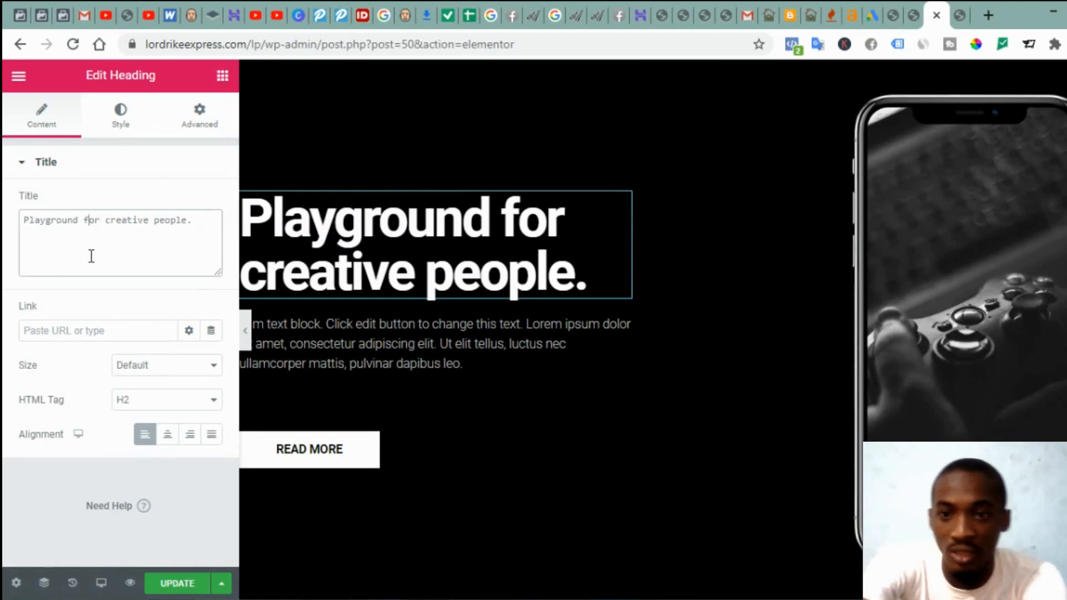
{"action": "key", "text": "ctrl+a"}
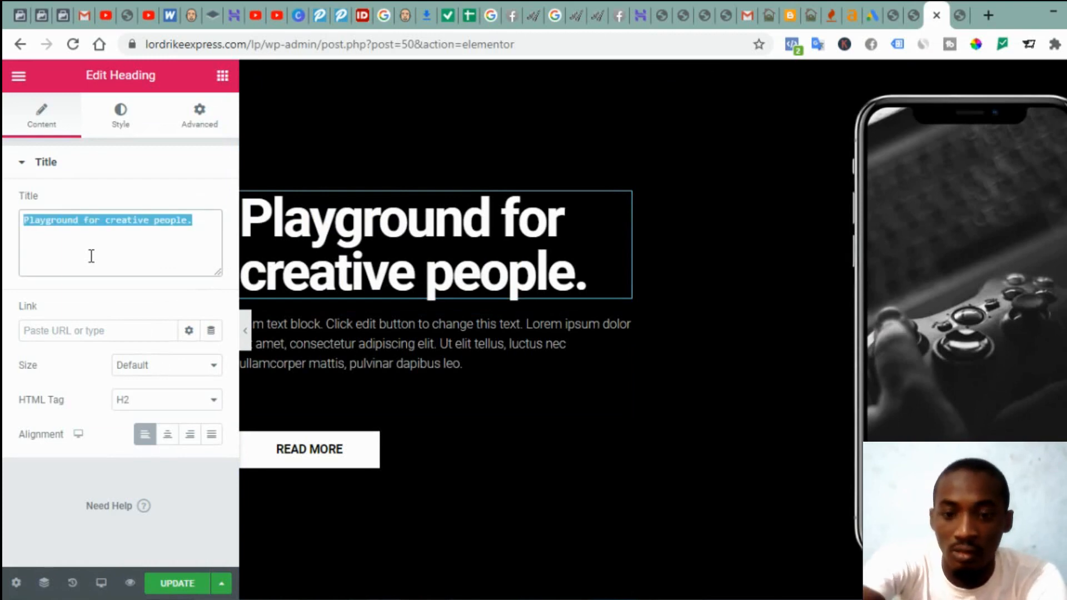
{"action": "key", "text": "ctrl+v"}
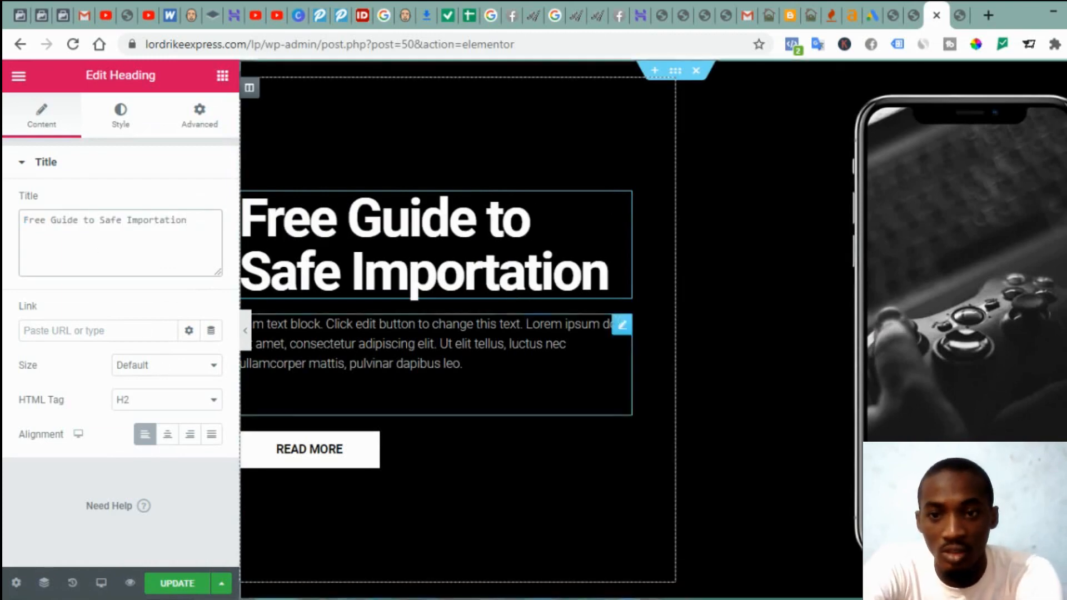
Step: Copy the landing page's description paragraph and select the hero's placeholder paragraph
{"action": "left_click", "coordinate": [953, 18]}
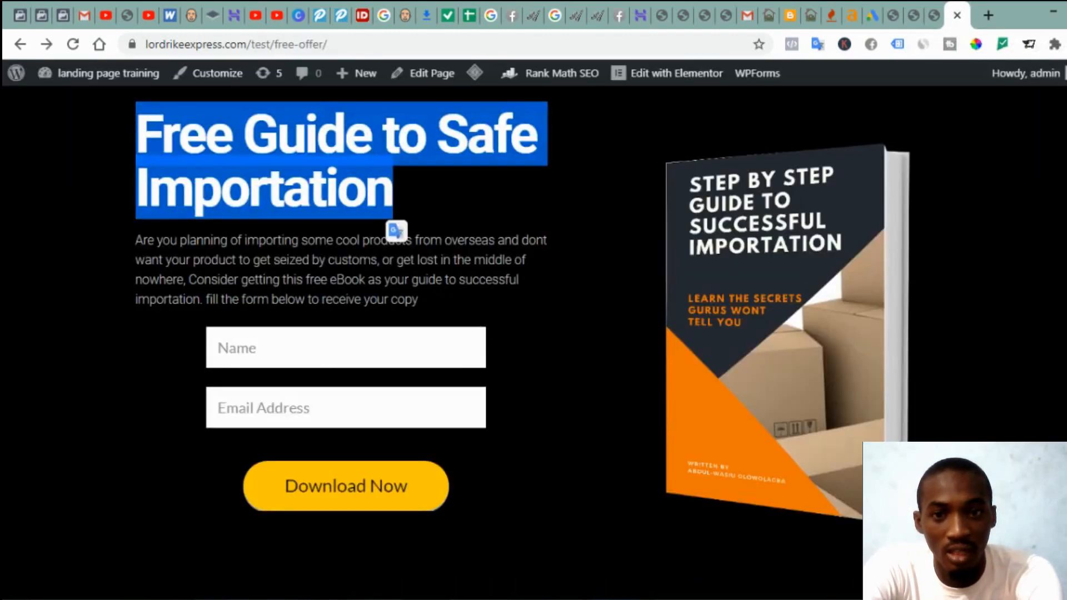
{"action": "left_click_drag", "start_coordinate": [418, 300], "coordinate": [135, 243]}
{"action": "key", "text": "ctrl+c"}
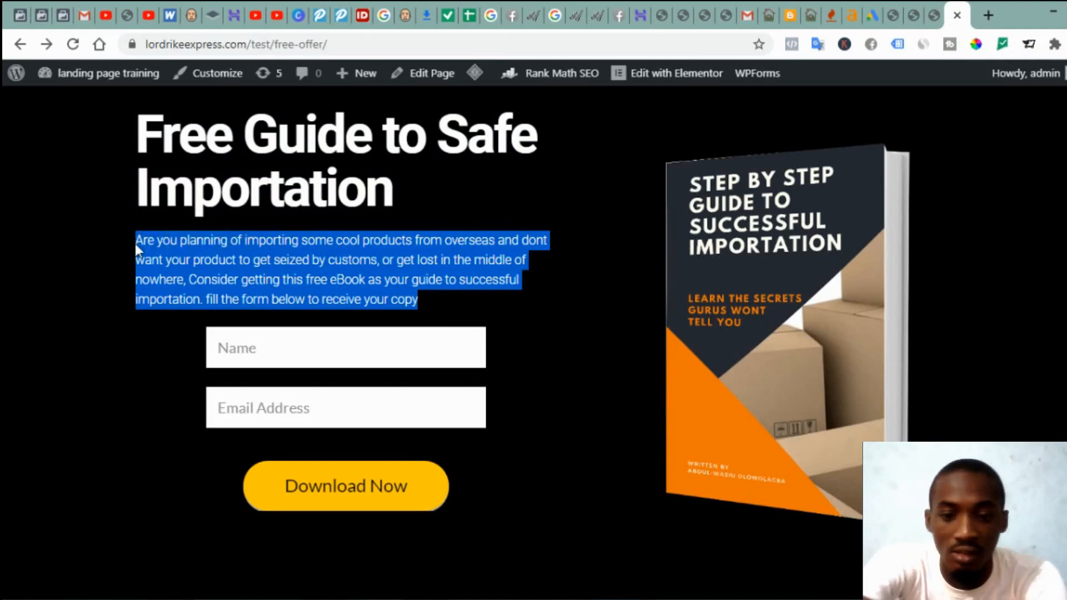
{"action": "left_click", "coordinate": [936, 16]}
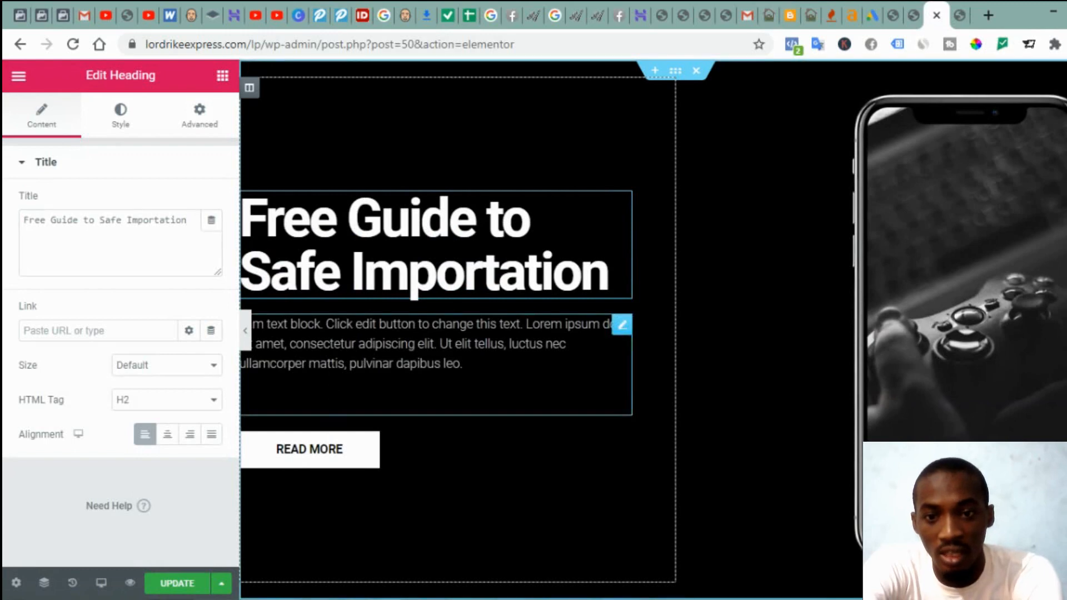
{"action": "left_click", "coordinate": [436, 355]}
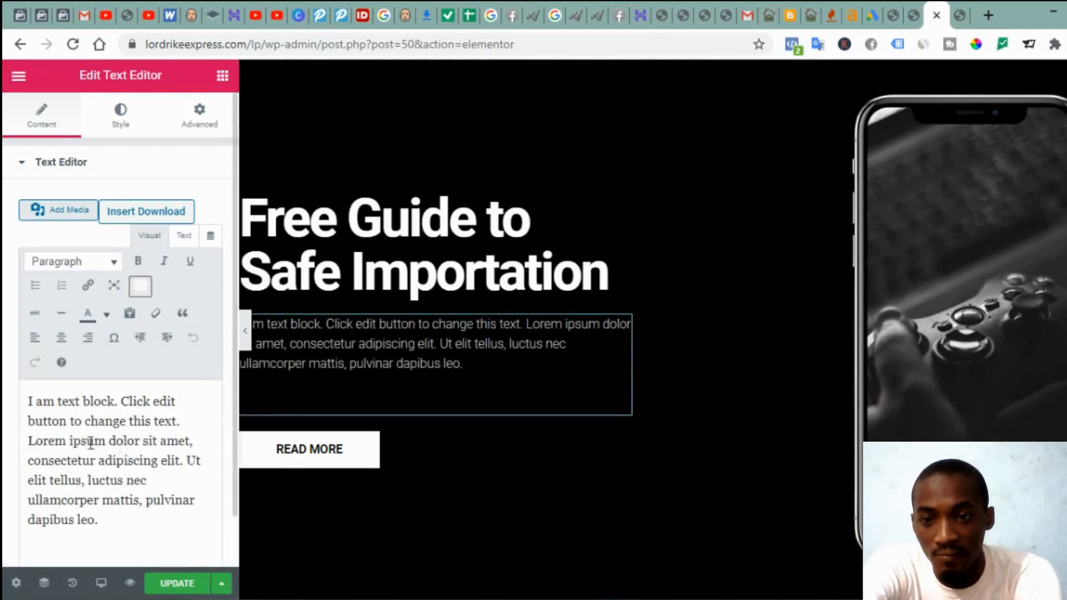
Step: Replace the placeholder paragraph with the 'Are you planning of importing…' eBook intro text
{"action": "left_click", "coordinate": [91, 442]}
{"action": "key", "text": "ctrl+a"}
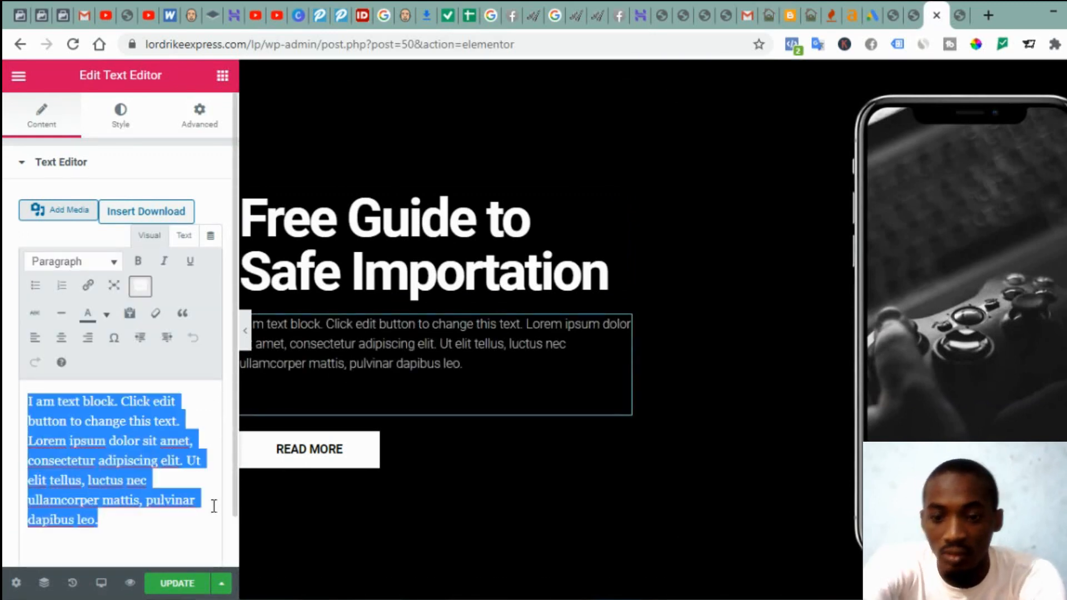
{"action": "key", "text": "ctrl+v"}
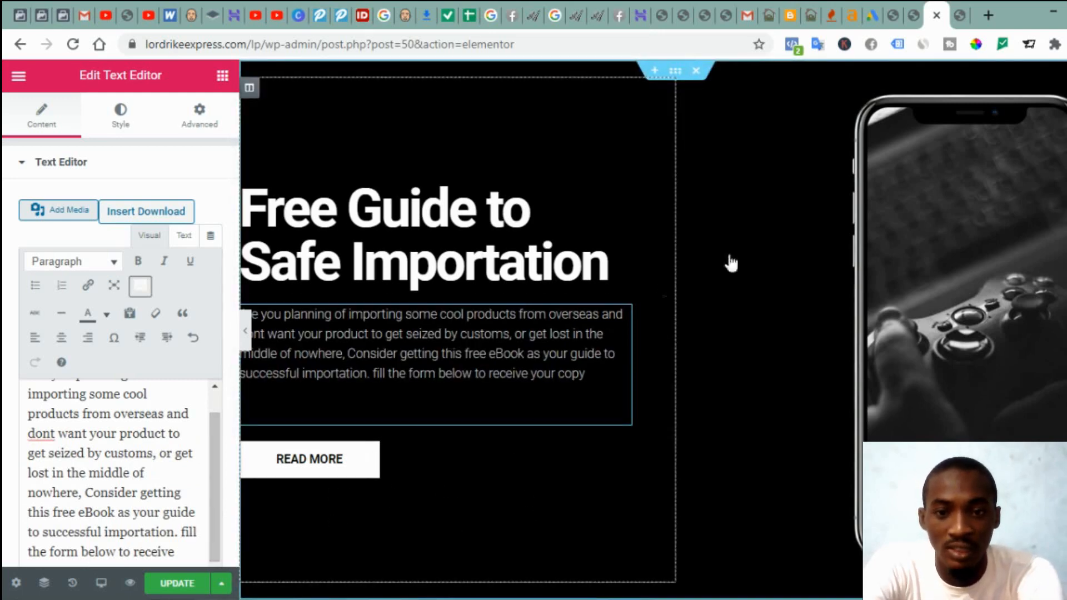
{"action": "key", "text": "ctrl+Tab"}
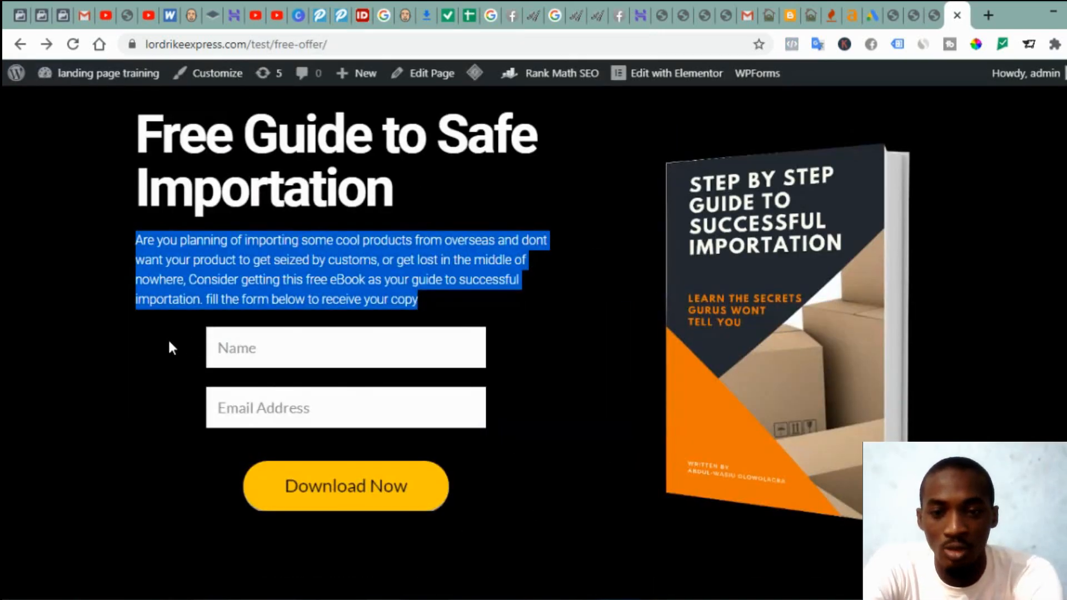
{"action": "key", "text": "alt+Tab"}
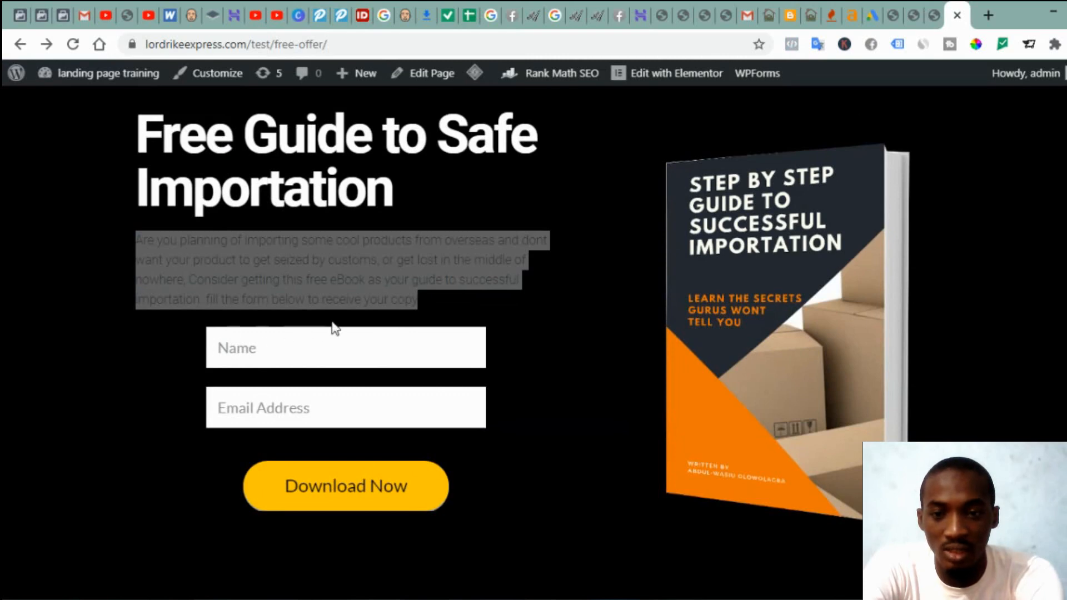
Step: Delete the READ MORE button from the hero block and select the phone image
{"action": "left_click", "coordinate": [939, 27]}
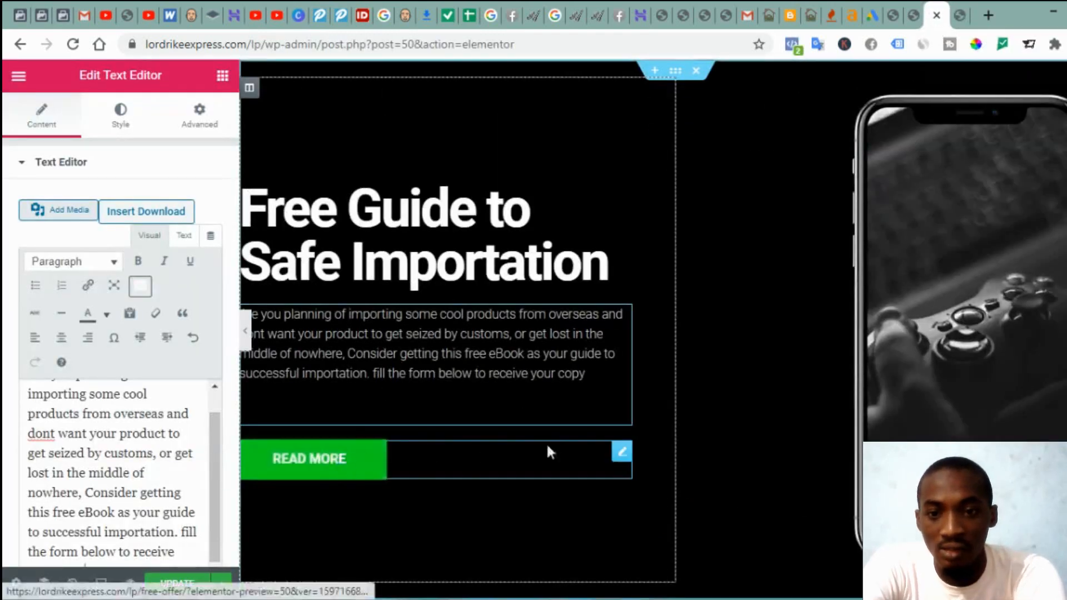
{"action": "right_click", "coordinate": [622, 459]}
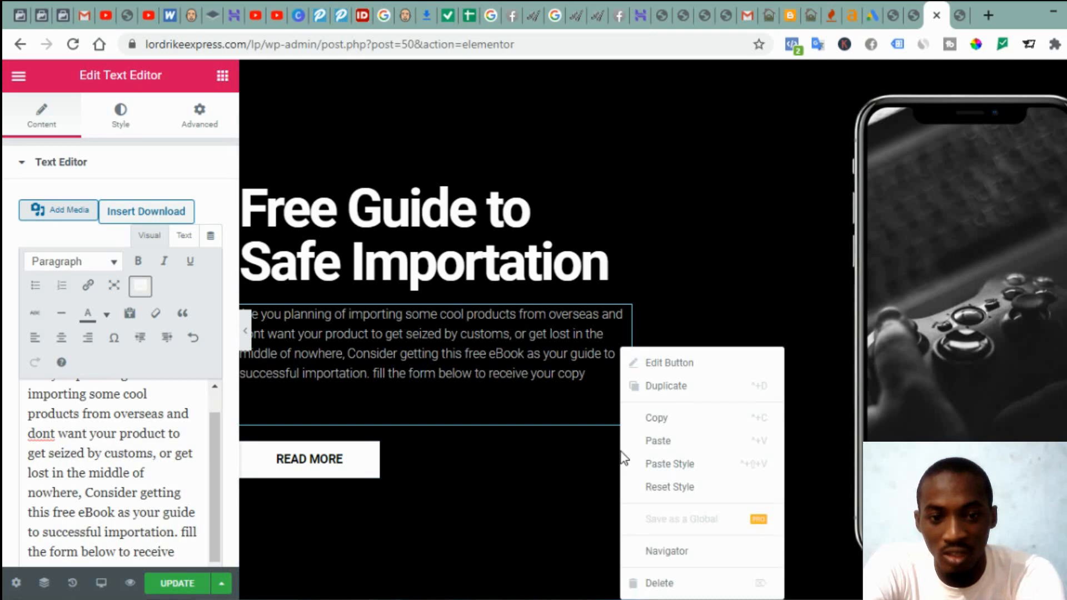
{"action": "left_click", "coordinate": [659, 583]}
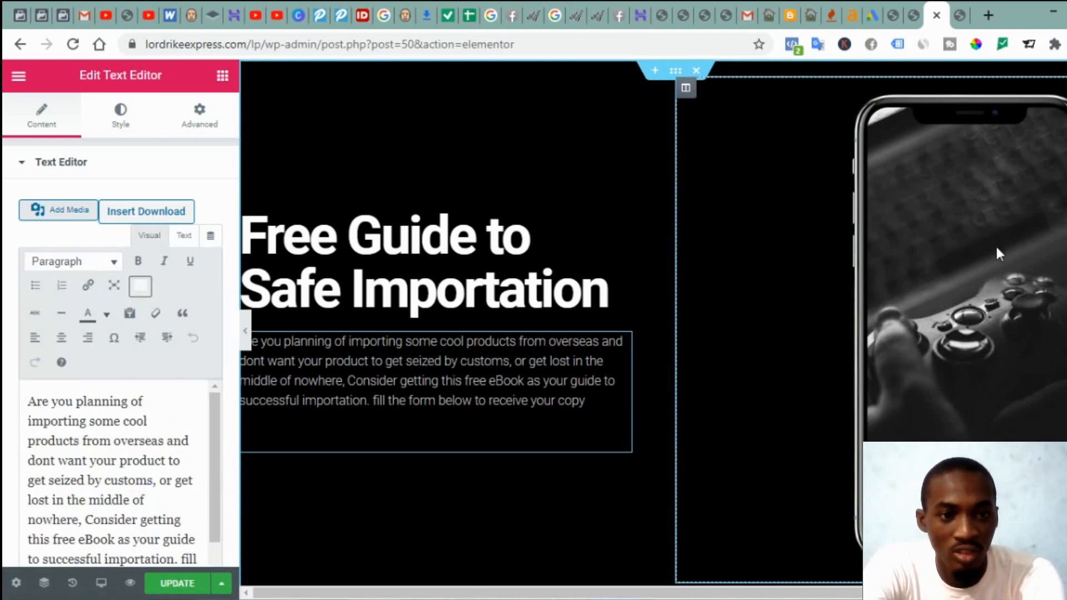
{"action": "left_click", "coordinate": [930, 292]}
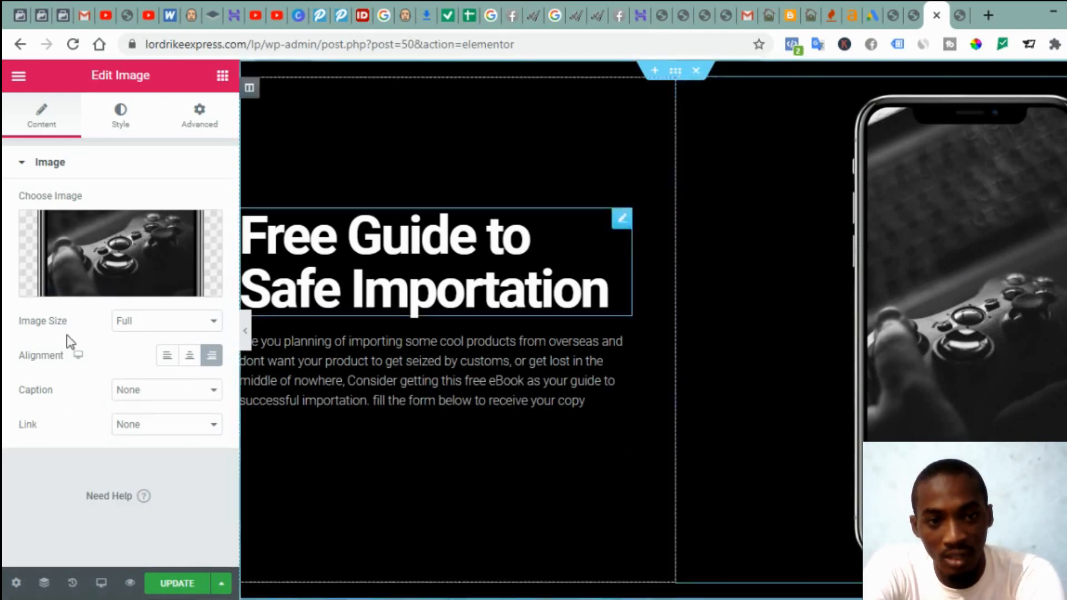
Step: Replace the phone image with the 3d-free-book-edited.png book cover, centre-aligned
{"action": "mouse_move", "coordinate": [103, 284]}
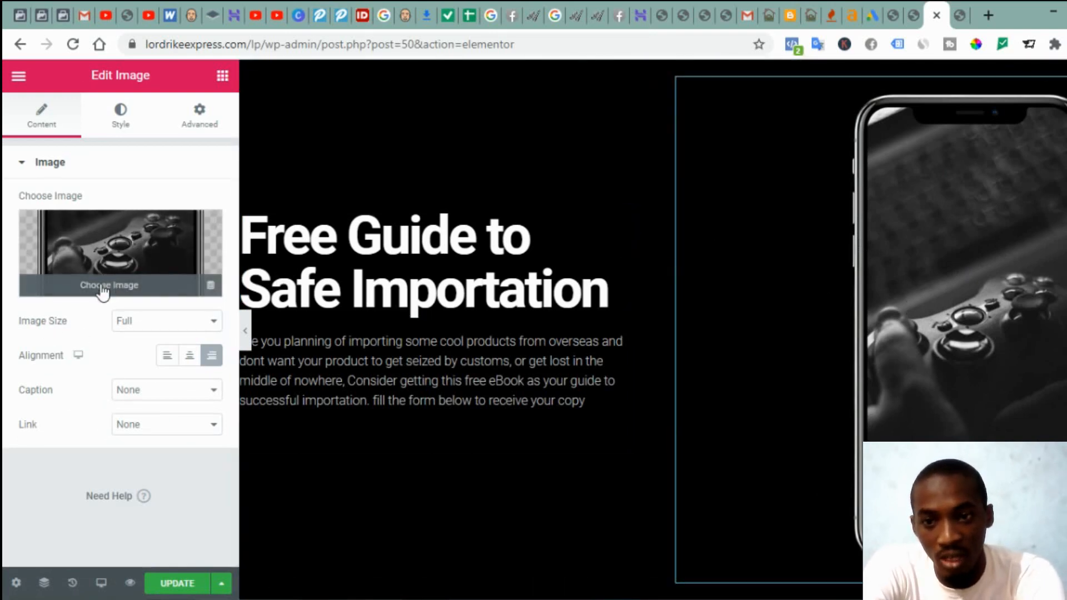
{"action": "left_click", "coordinate": [102, 286]}
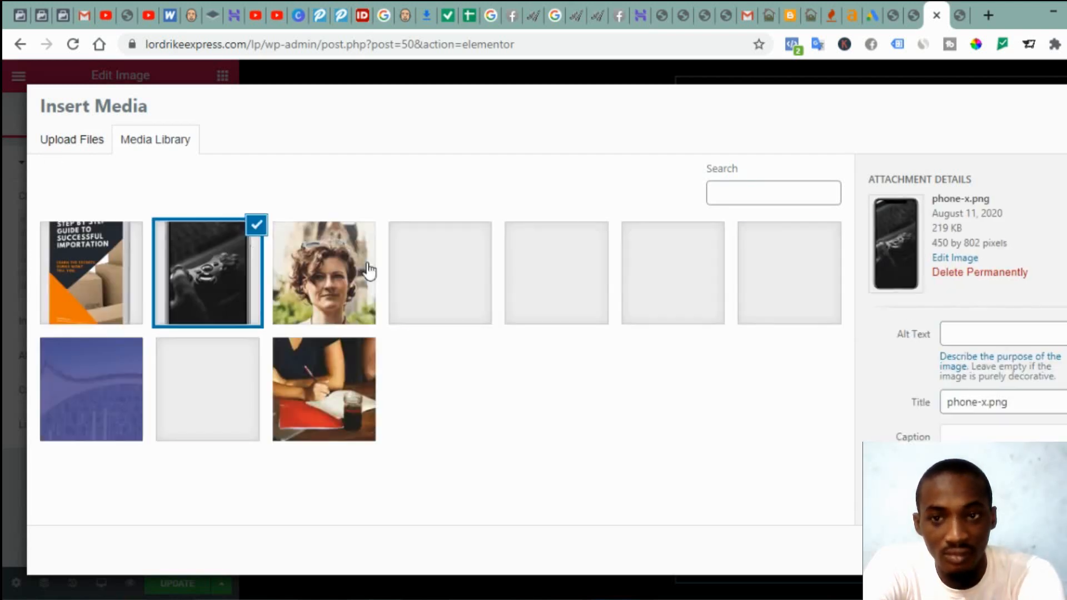
{"action": "left_click", "coordinate": [80, 149]}
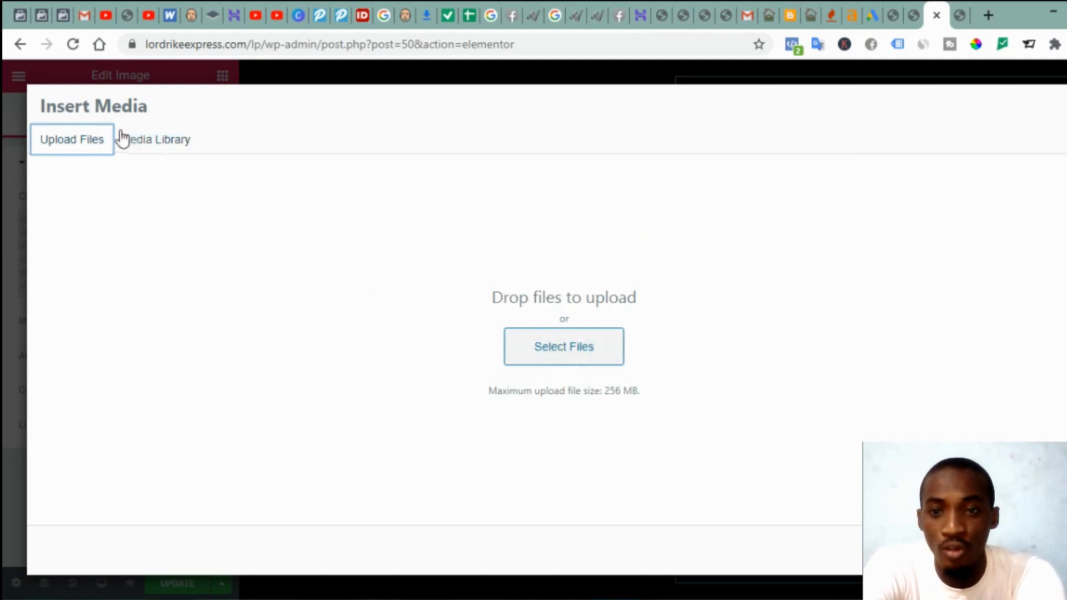
{"action": "left_click", "coordinate": [143, 143]}
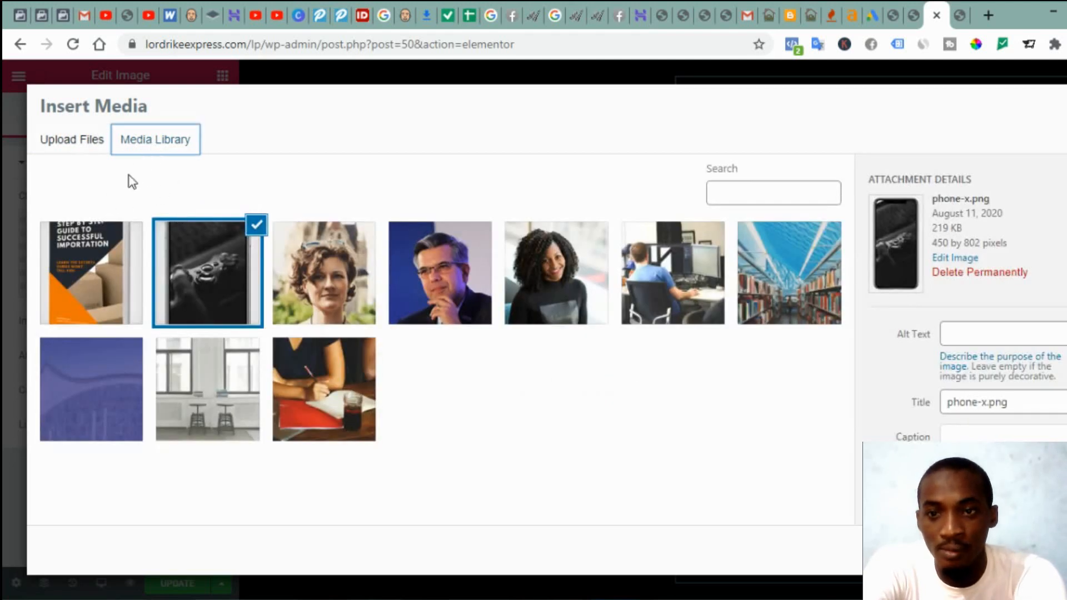
{"action": "left_click", "coordinate": [98, 298]}
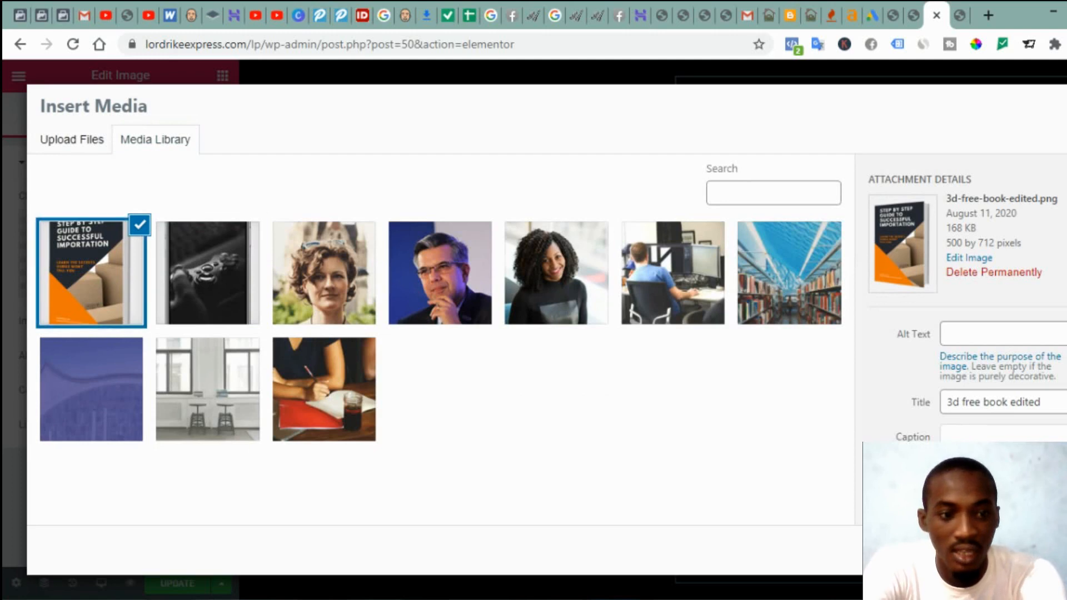
{"action": "left_click", "coordinate": [1045, 550]}
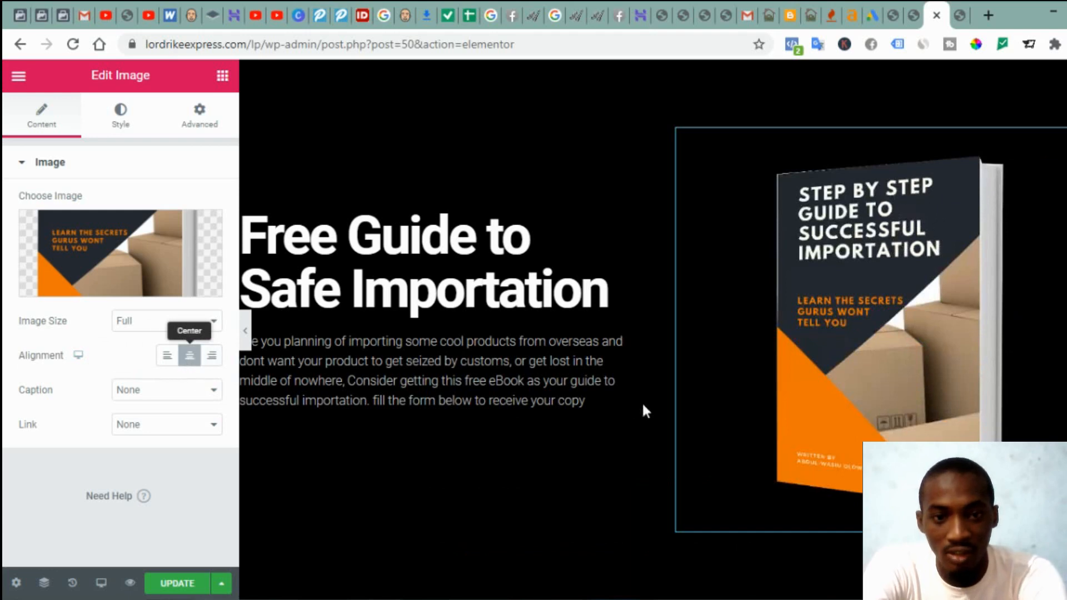
Step: Save the free offer page changes with UPDATE
{"action": "left_click", "coordinate": [180, 584]}
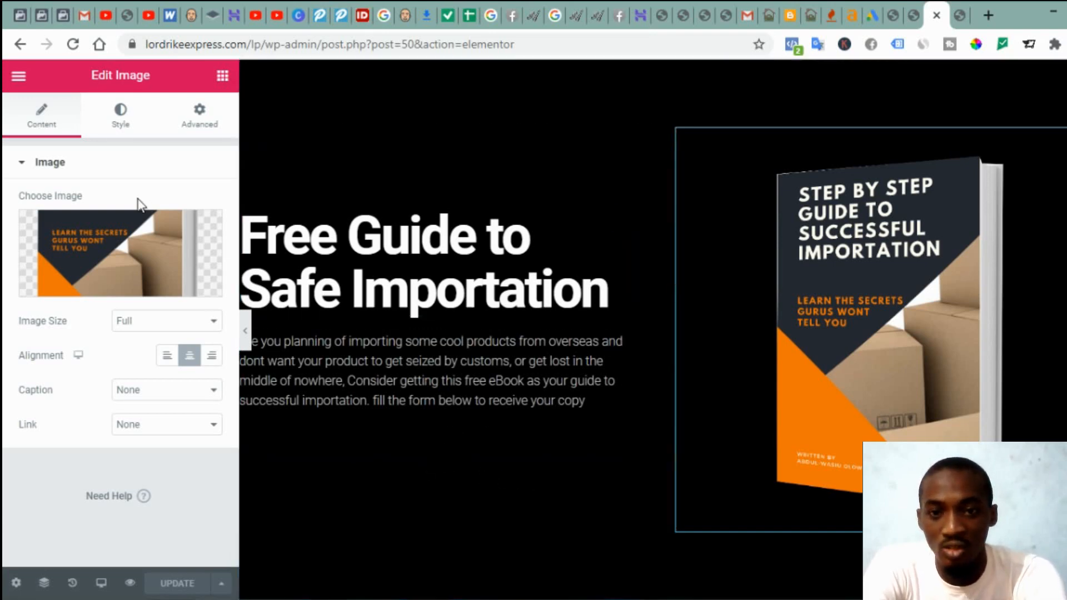
{"action": "right_click", "coordinate": [16, 84]}
{"action": "left_click", "coordinate": [12, 80]}
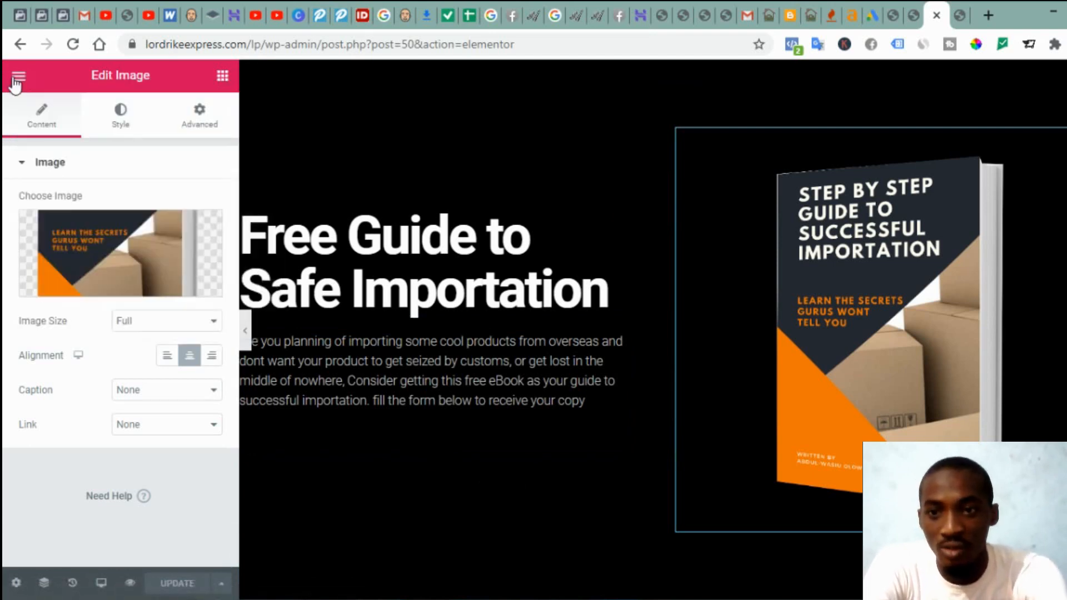
Step: Open Exit to Dashboard in a new tab to reach the WordPress Pages list
{"action": "left_click", "coordinate": [15, 80]}
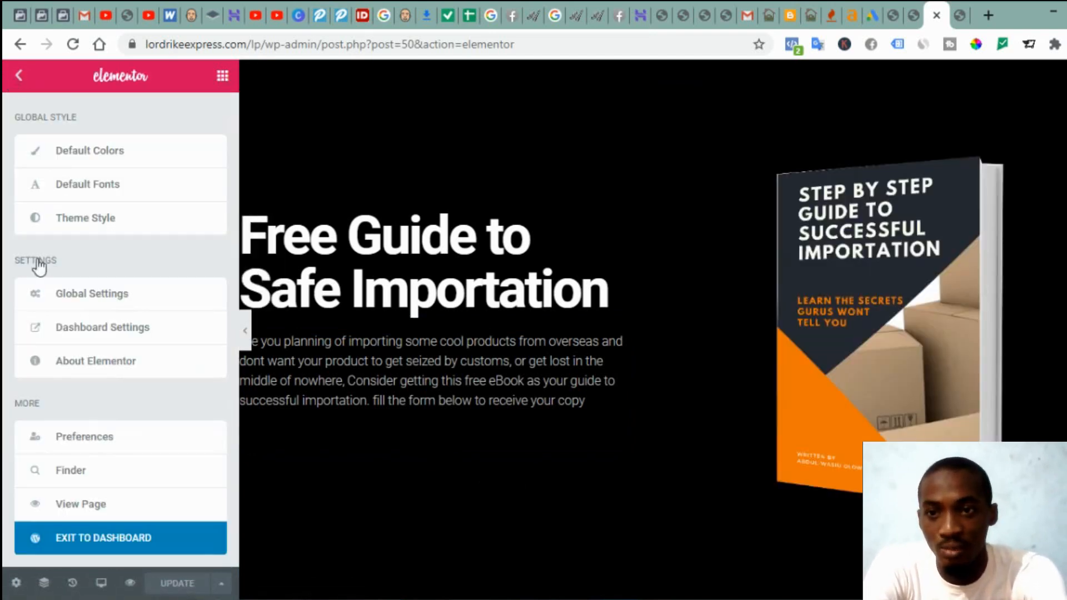
{"action": "right_click", "coordinate": [121, 535]}
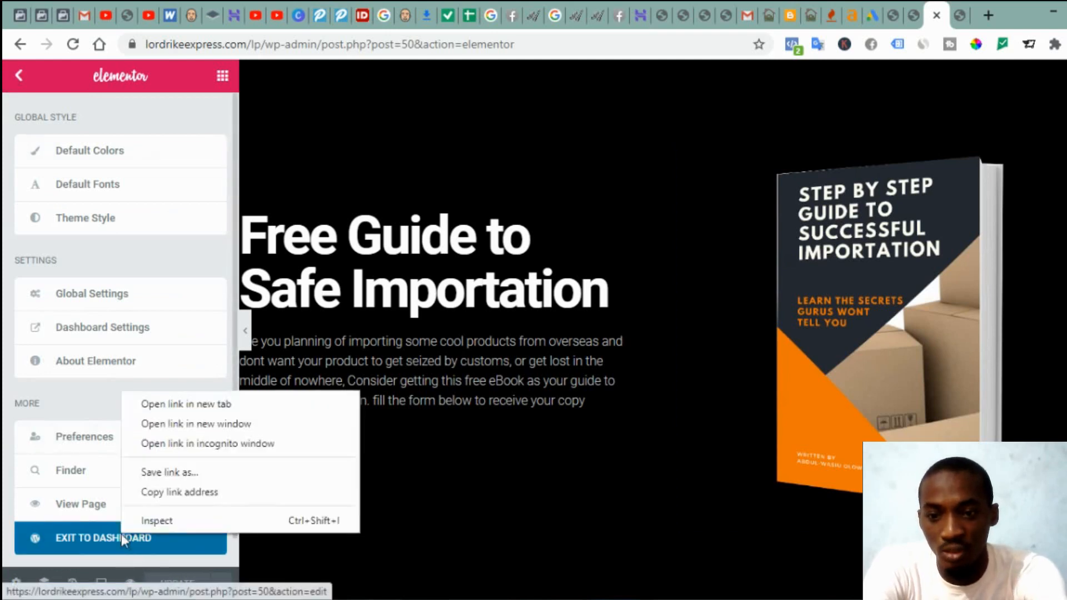
{"action": "left_click", "coordinate": [212, 405]}
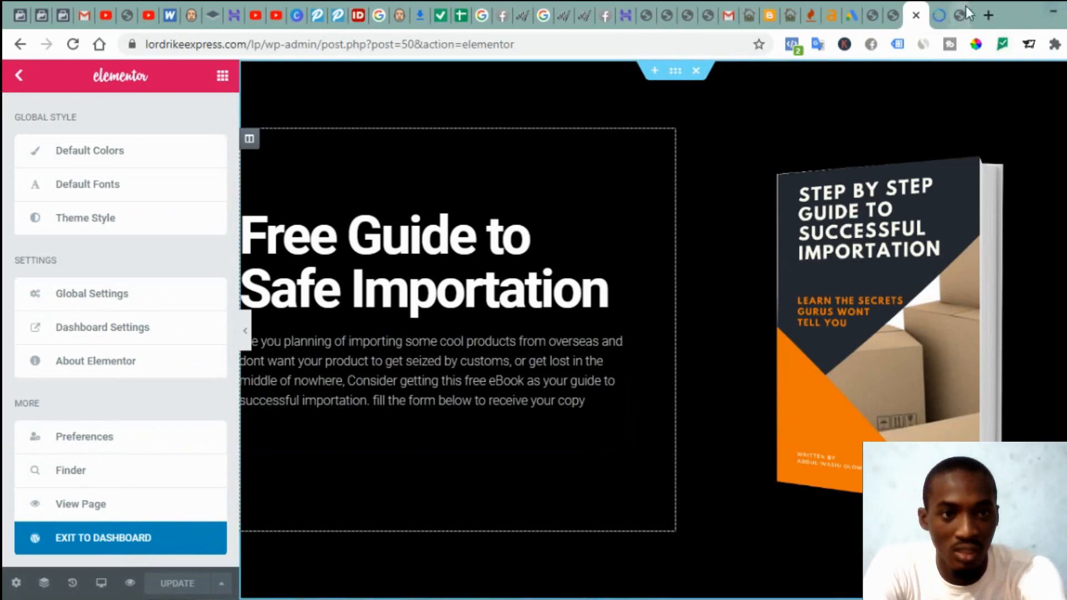
{"action": "left_click", "coordinate": [941, 10]}
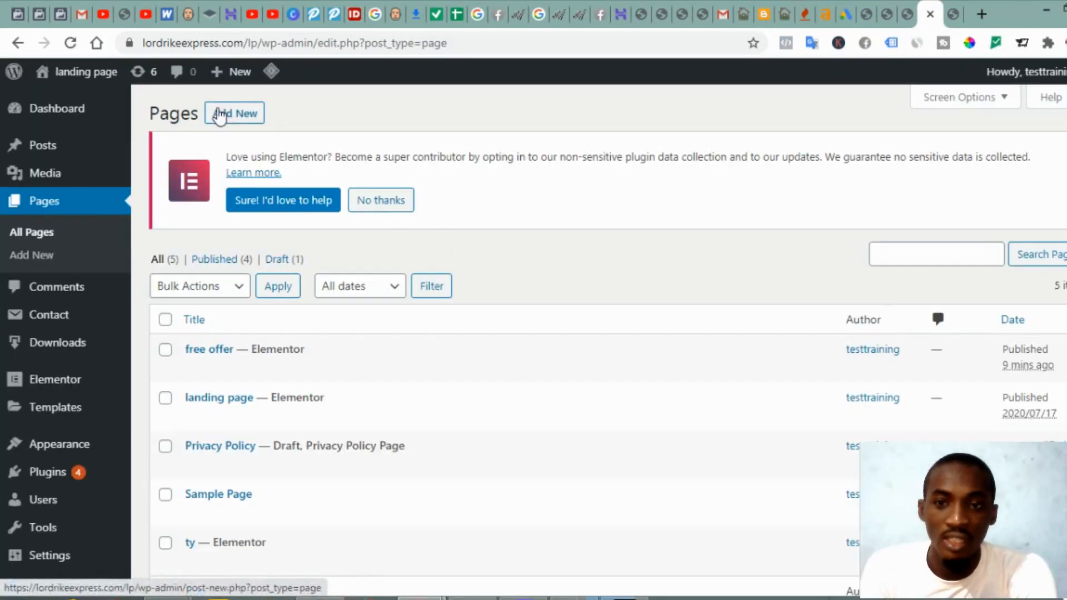
Step: Add a new page from the WordPress Pages screen
{"action": "left_click", "coordinate": [225, 126]}
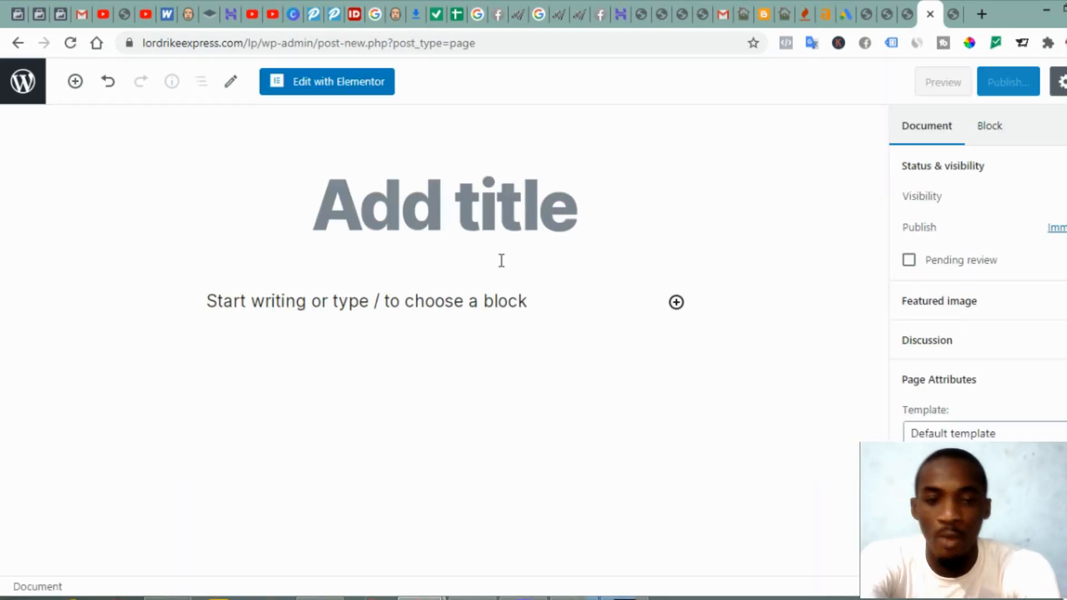
Step: Title the new page 'thank you', choose a template, and publish it
{"action": "type", "text": "th"}
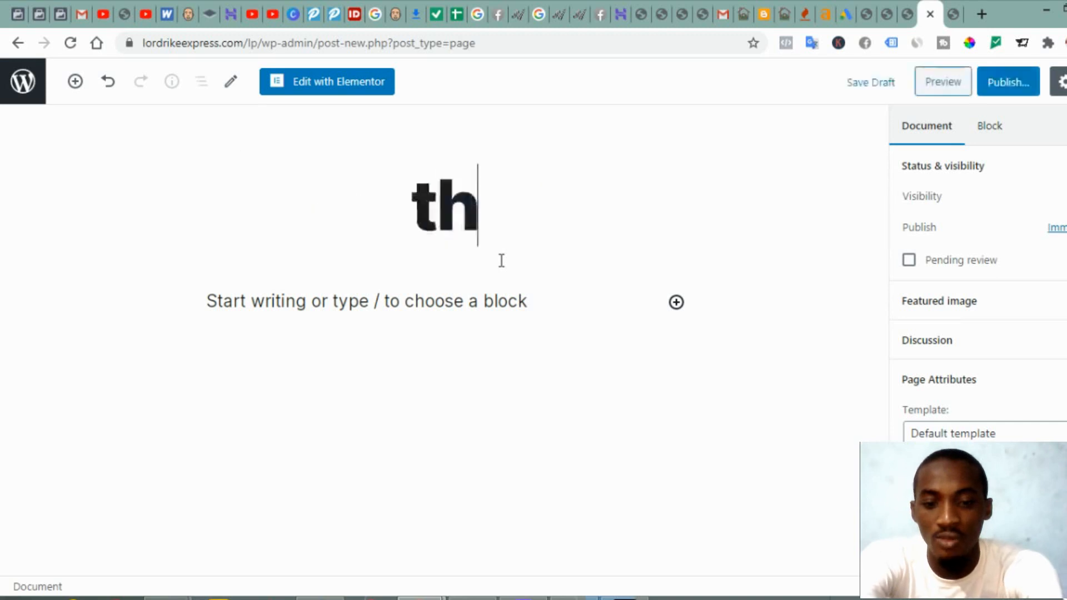
{"action": "type", "text": "ank yo"}
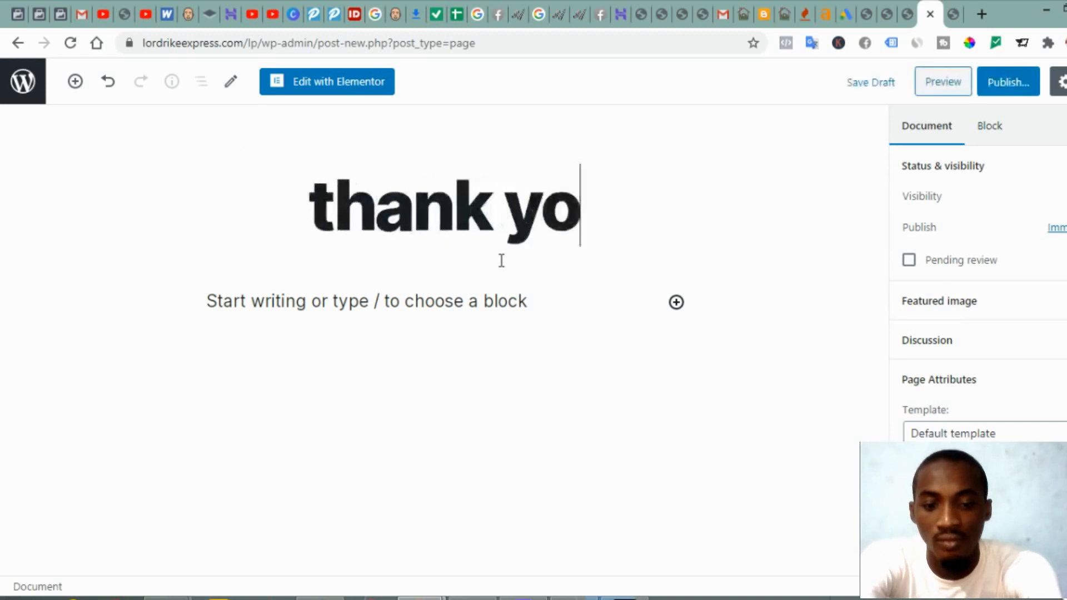
{"action": "type", "text": "u"}
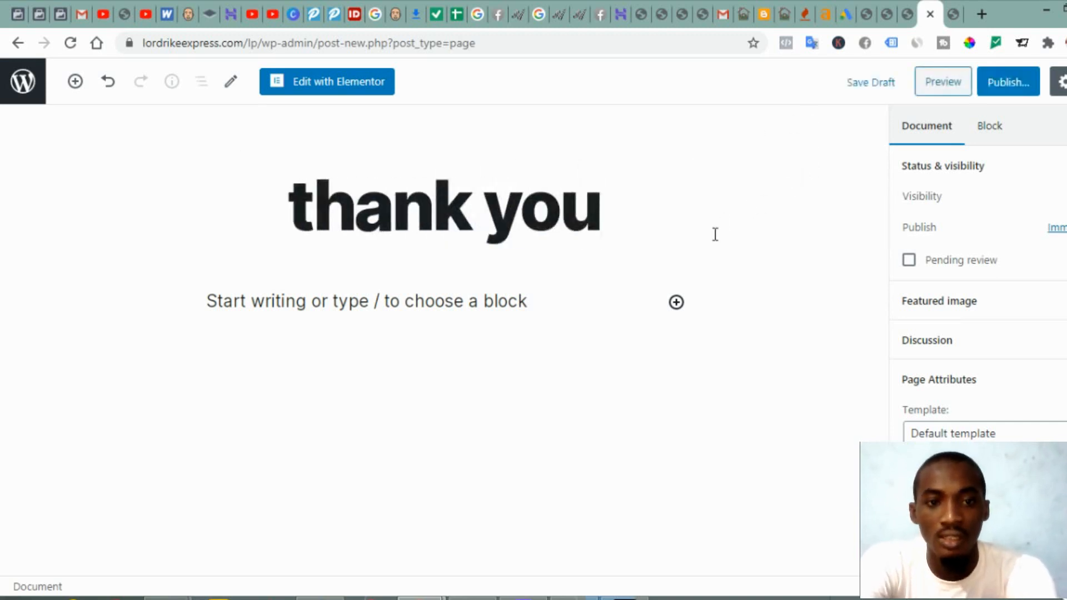
{"action": "left_click", "coordinate": [950, 435]}
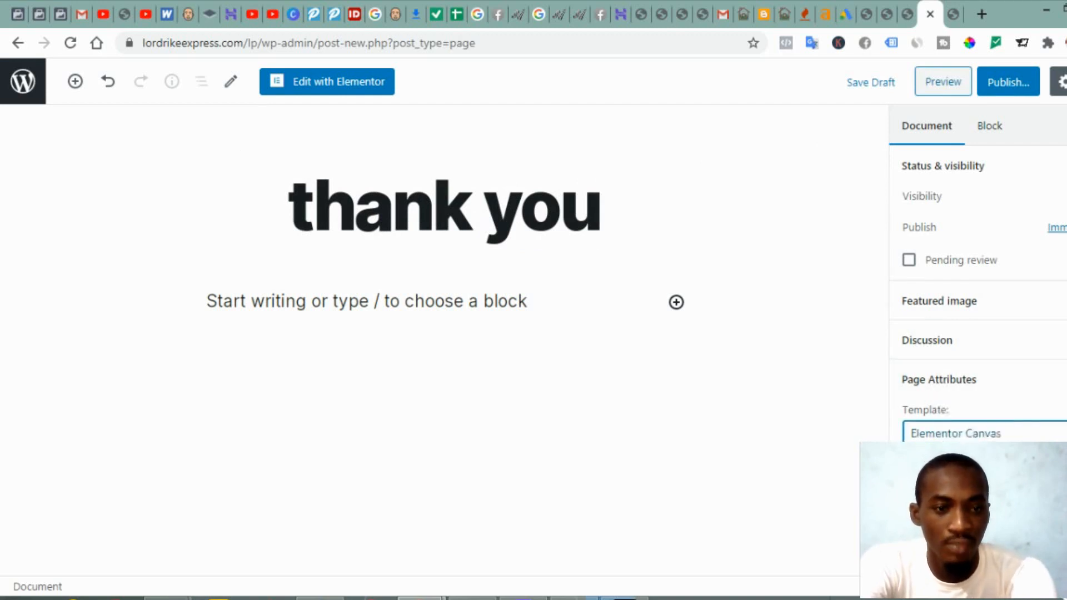
{"action": "left_click", "coordinate": [995, 93]}
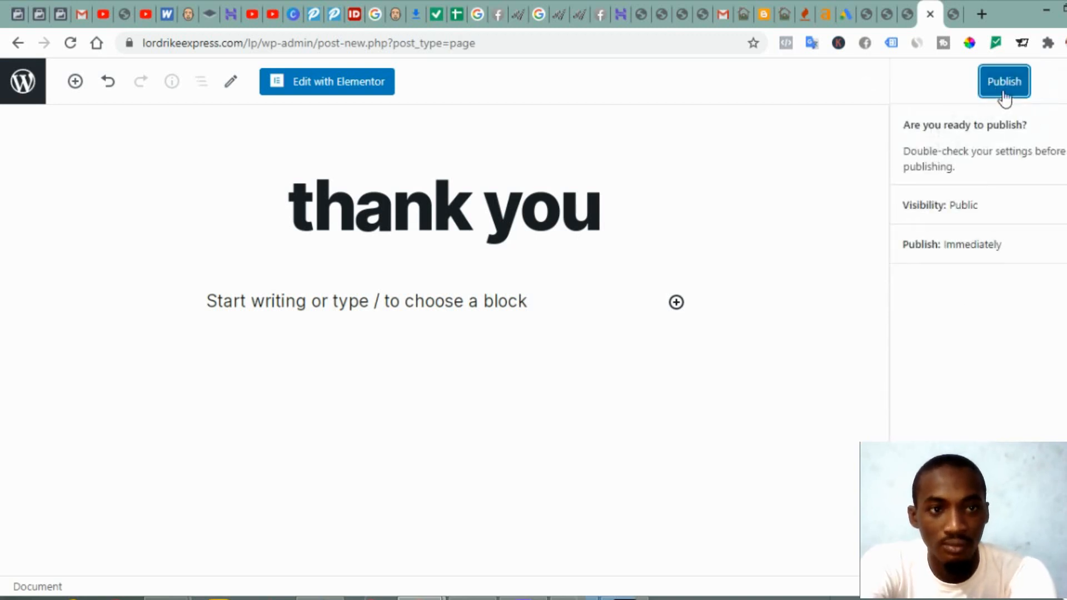
{"action": "left_click", "coordinate": [1005, 93]}
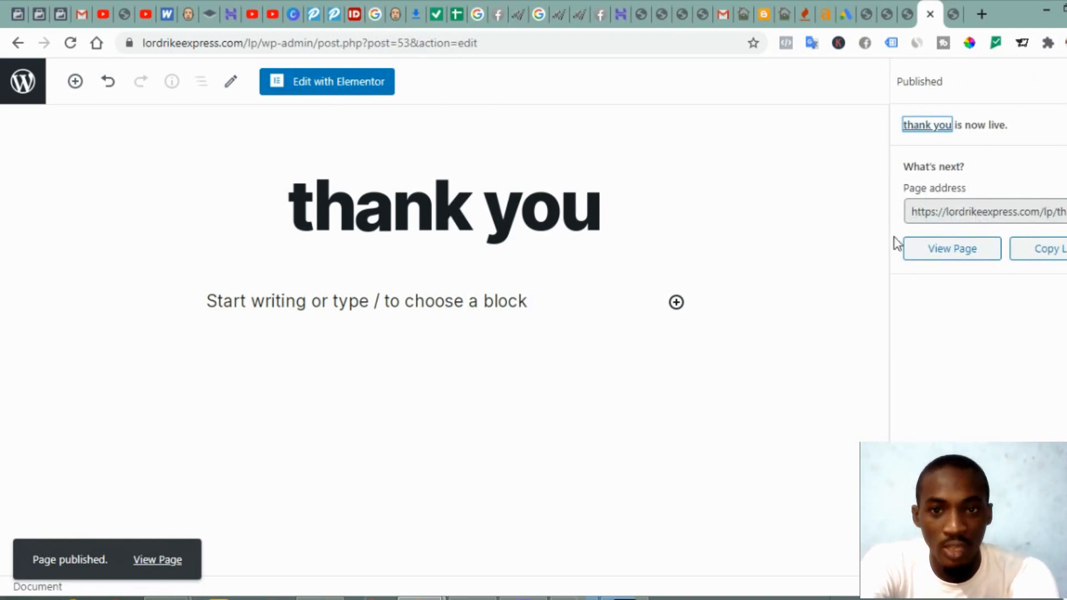
Step: Copy the published thank you page's address from the post-publish panel
{"action": "left_click", "coordinate": [916, 211]}
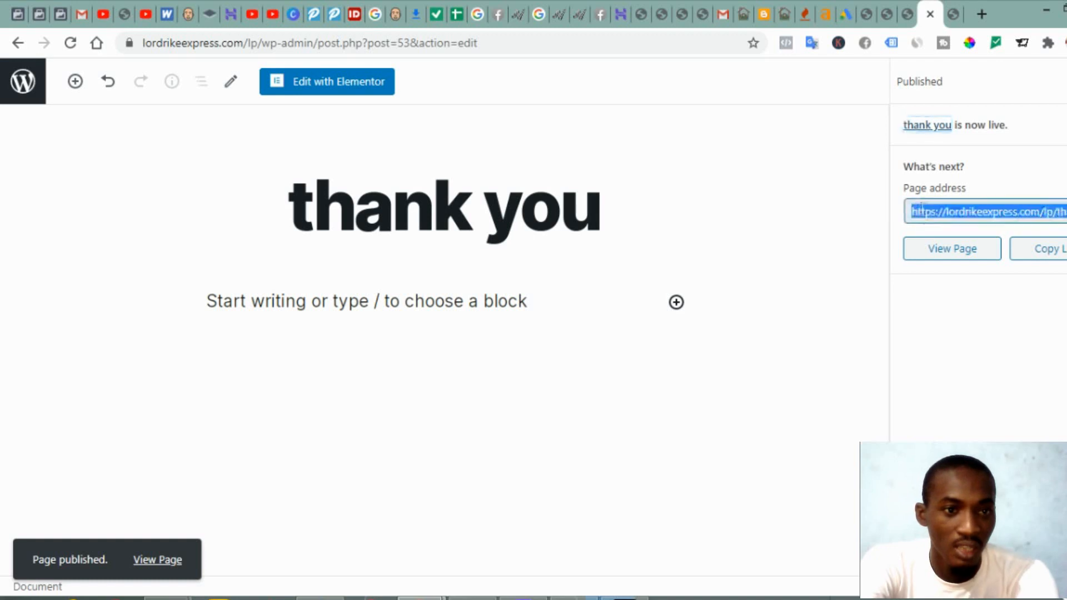
{"action": "right_click", "coordinate": [996, 218]}
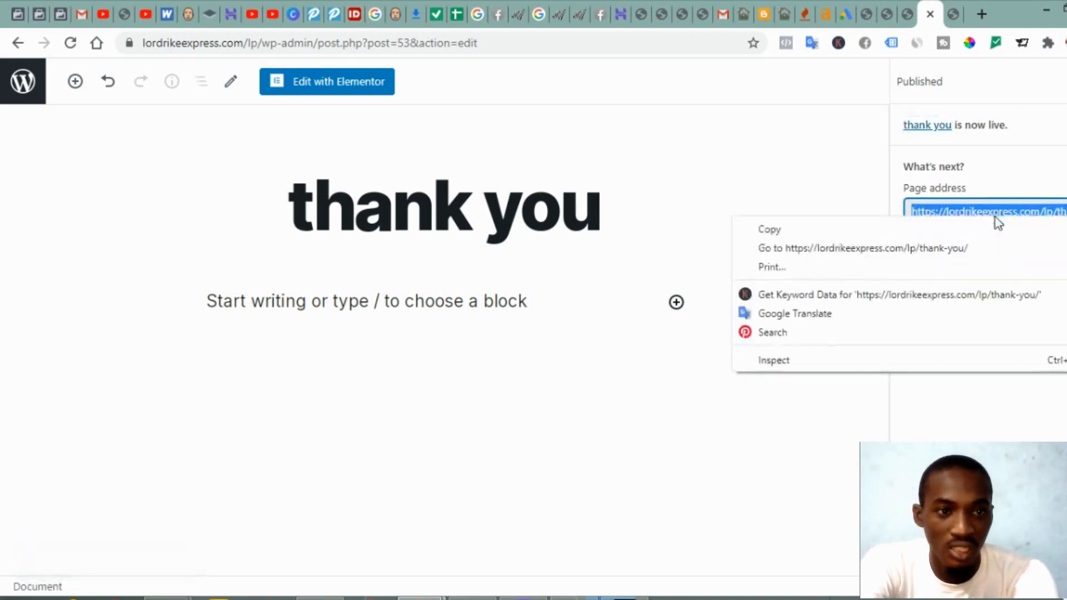
{"action": "left_click", "coordinate": [929, 229]}
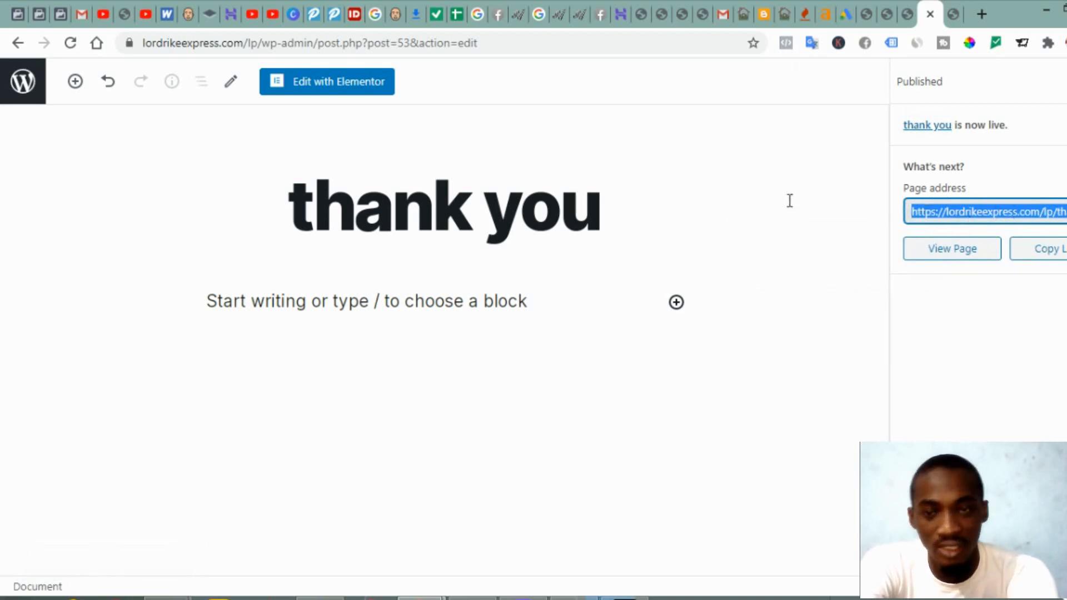
{"action": "left_click", "coordinate": [312, 95]}
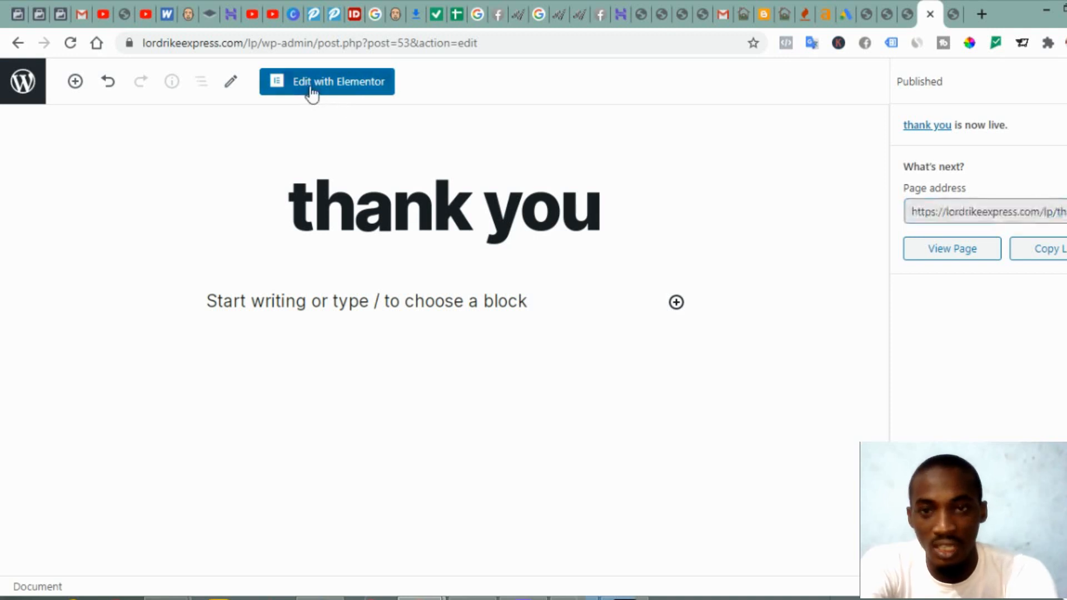
Step: Open the thank you page in Elementor, then show the Thanks For Registering page for reference
{"action": "left_click", "coordinate": [312, 94]}
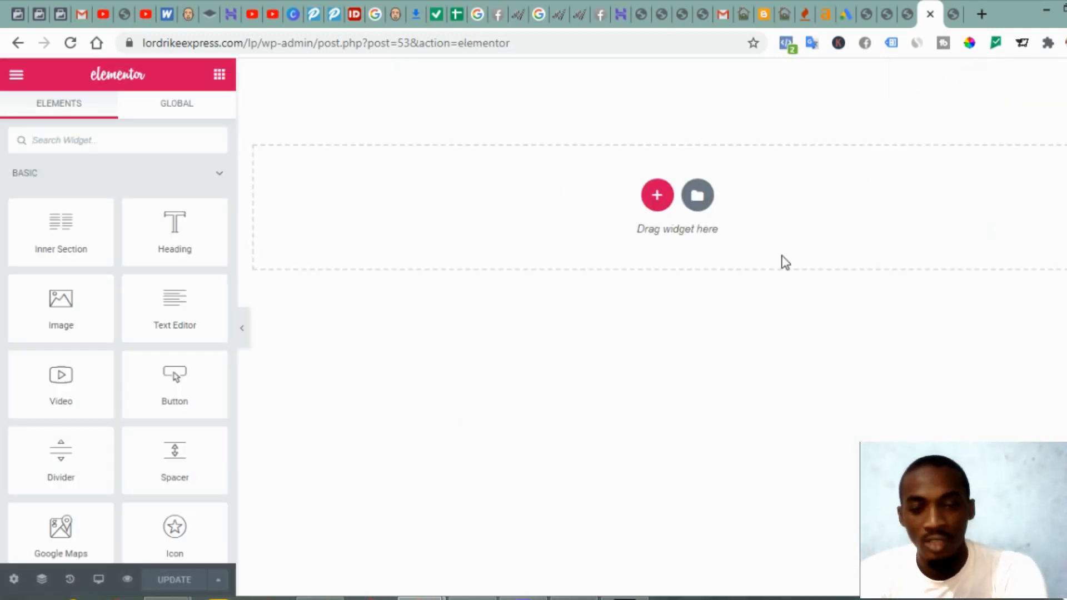
{"action": "left_click", "coordinate": [901, 22]}
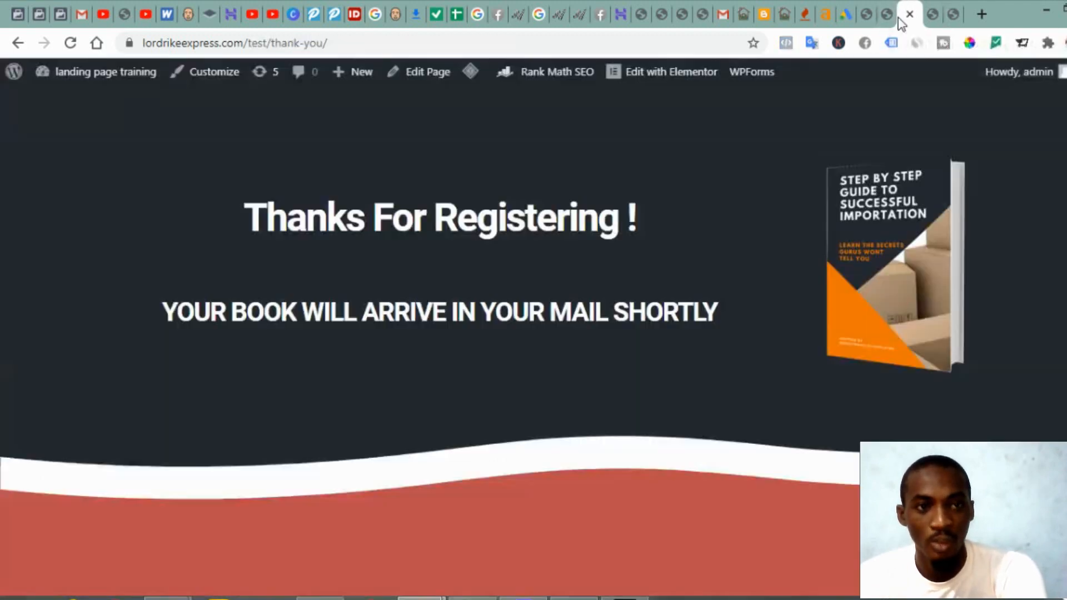
{"action": "left_click", "coordinate": [929, 20]}
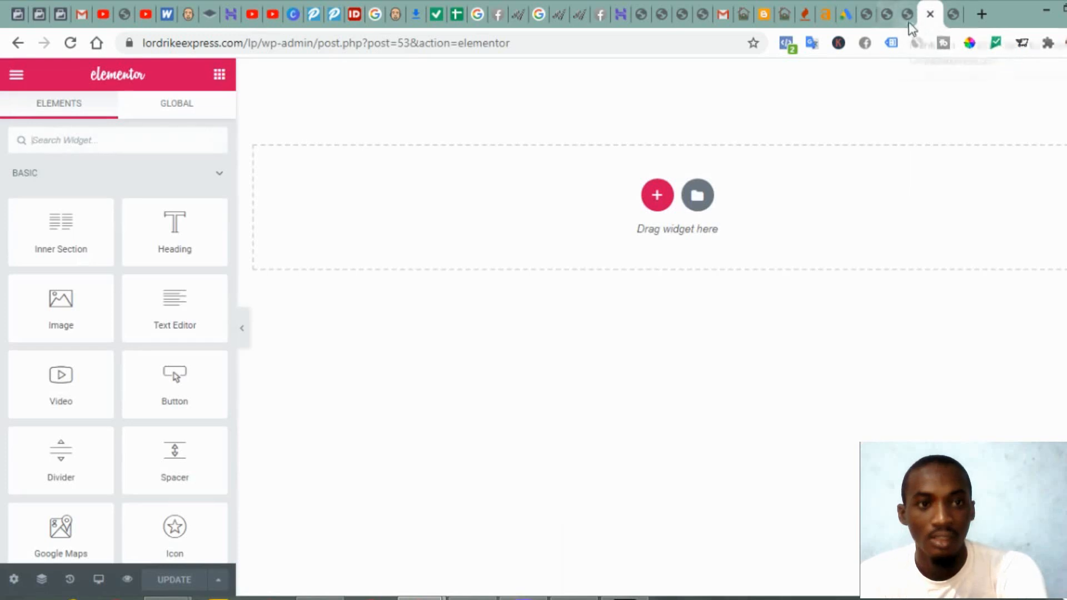
{"action": "left_click", "coordinate": [906, 22]}
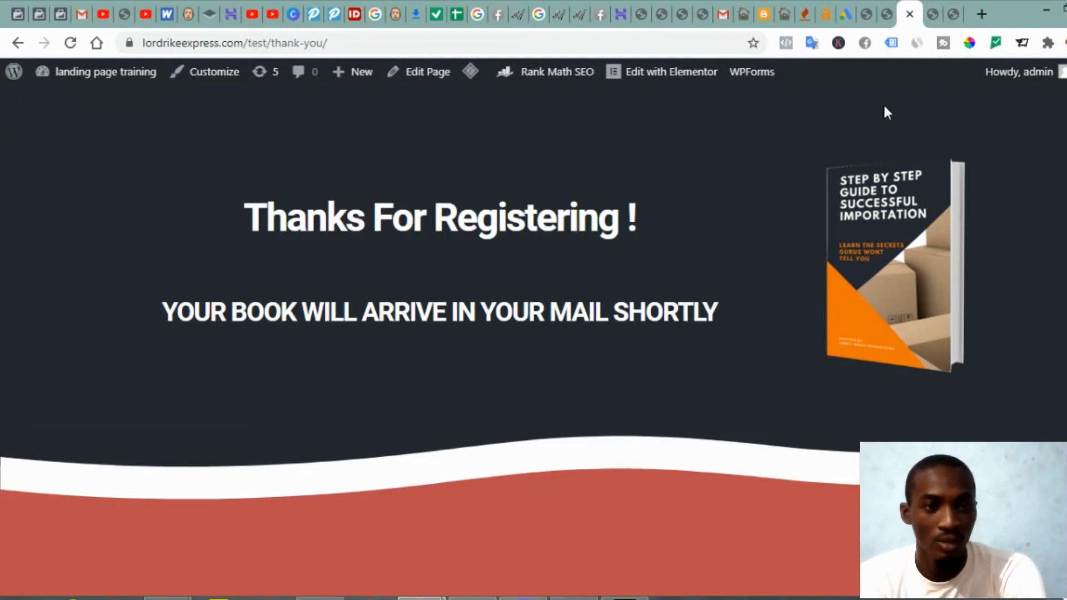
Step: Sample the dark background #25292F from the Thanks For Registering page, then return to Elementor
{"action": "left_click", "coordinate": [971, 44]}
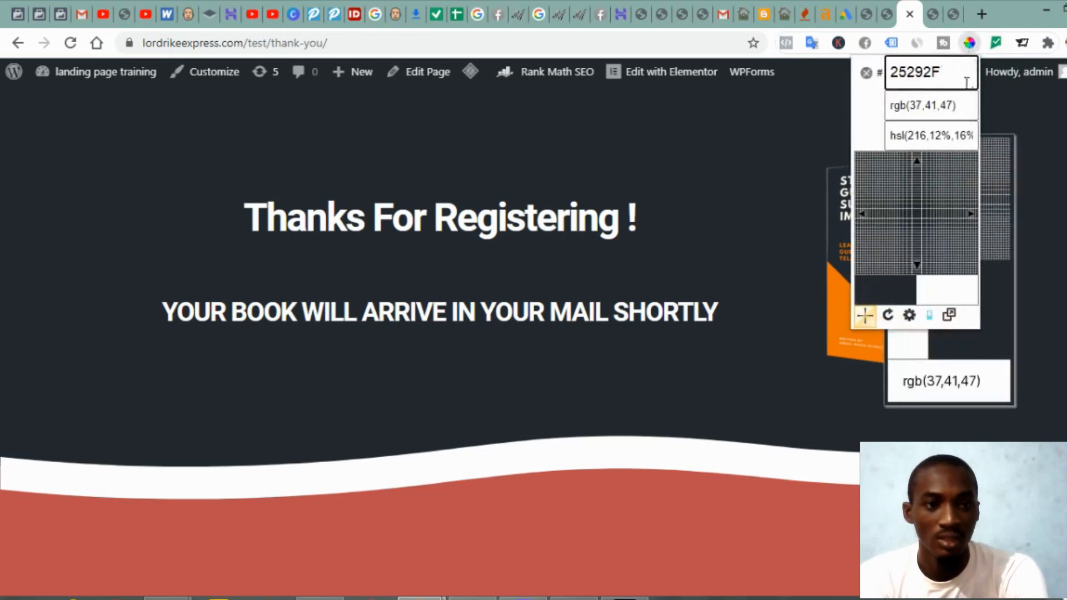
{"action": "key", "text": "Tab"}
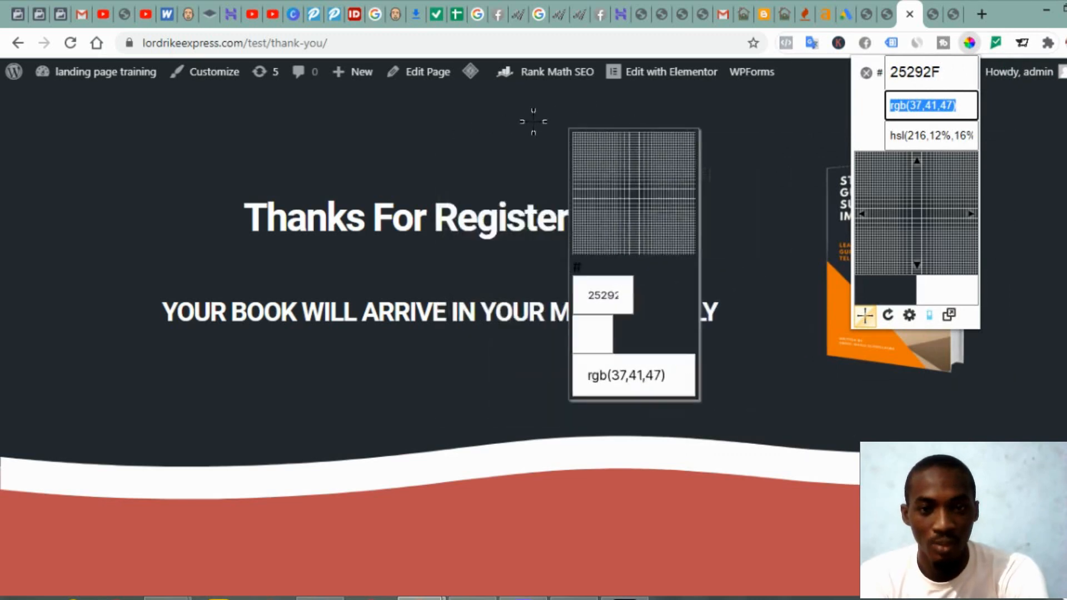
{"action": "left_click", "coordinate": [620, 130]}
{"action": "key", "text": "ctrl+c"}
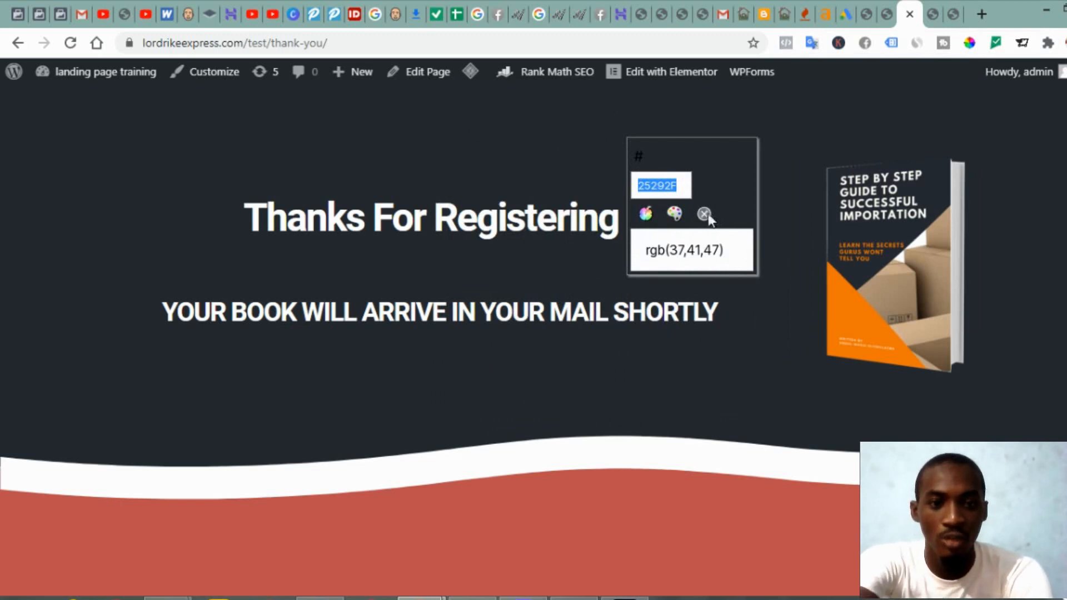
{"action": "left_click", "coordinate": [706, 216]}
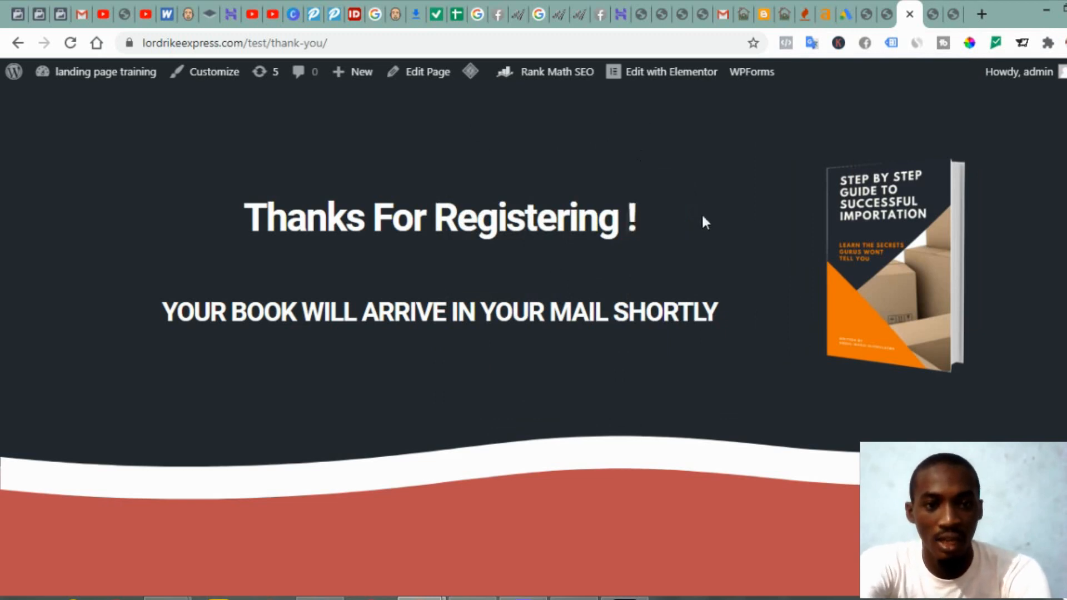
{"action": "left_click", "coordinate": [933, 17]}
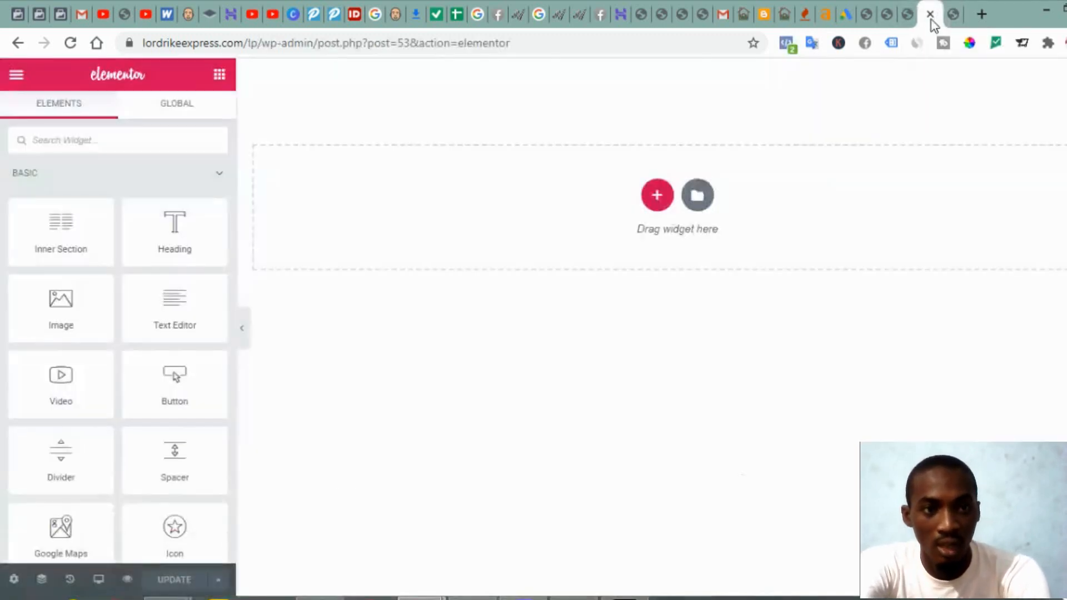
Step: Add a single-column section at the top with a classic #25292F background
{"action": "left_click", "coordinate": [657, 198]}
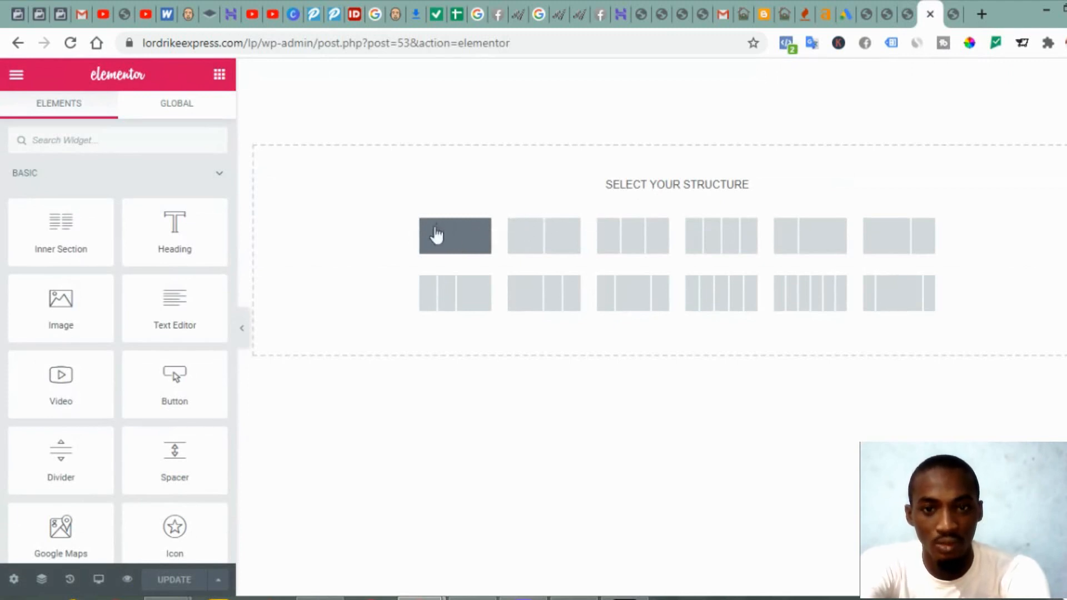
{"action": "left_click", "coordinate": [461, 241]}
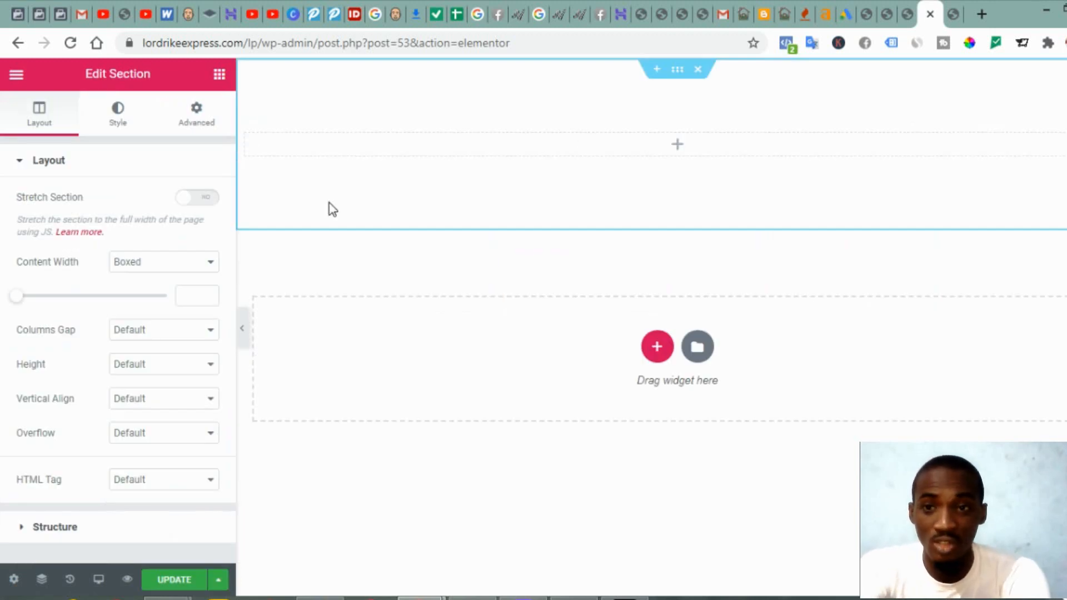
{"action": "left_click", "coordinate": [123, 123]}
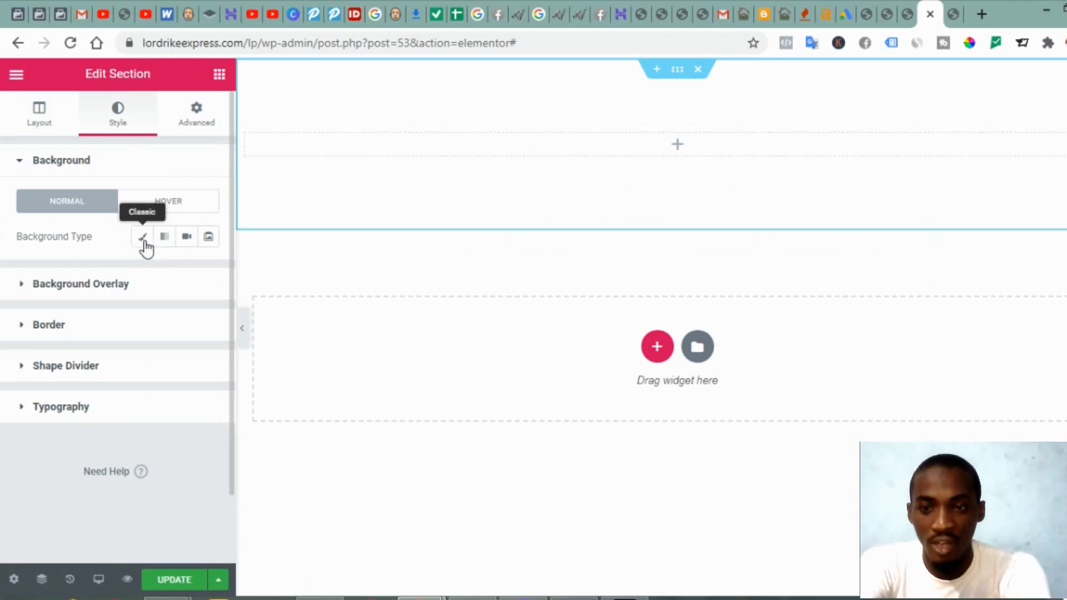
{"action": "left_click", "coordinate": [143, 238]}
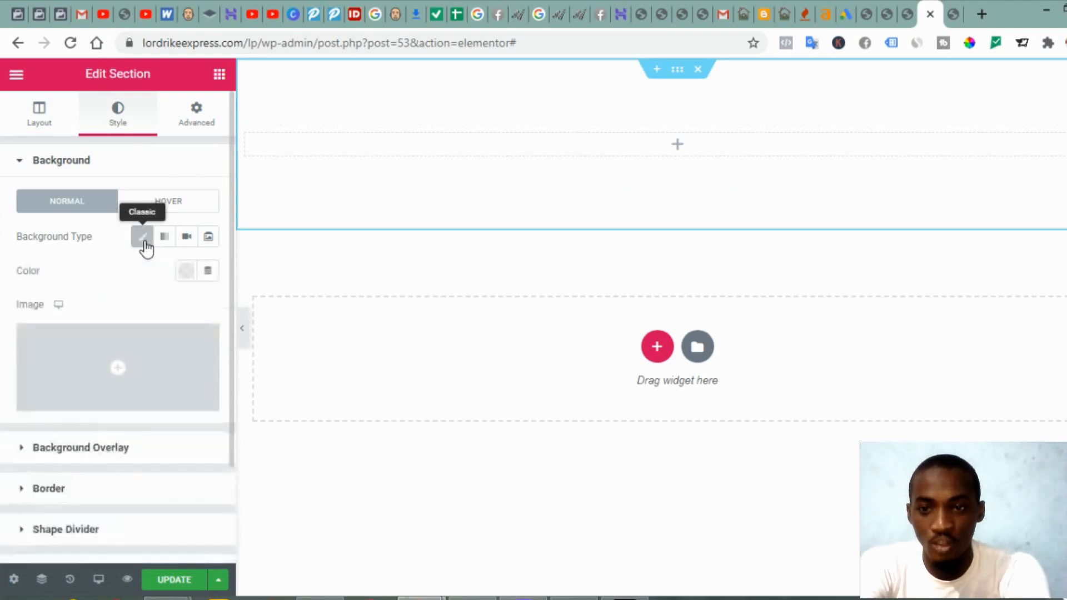
{"action": "left_click", "coordinate": [185, 278]}
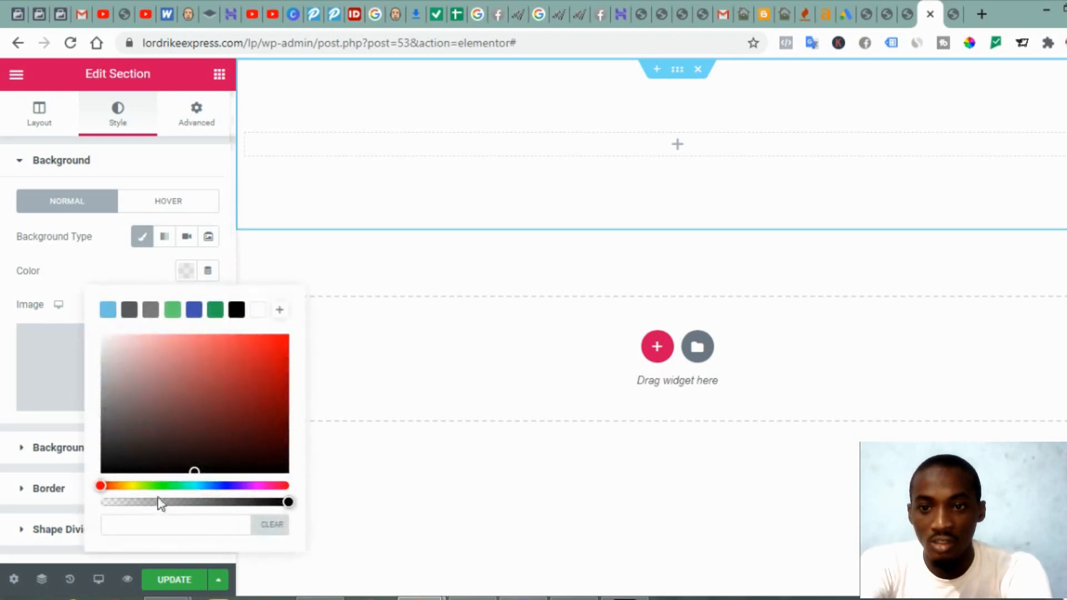
{"action": "left_click", "coordinate": [161, 527]}
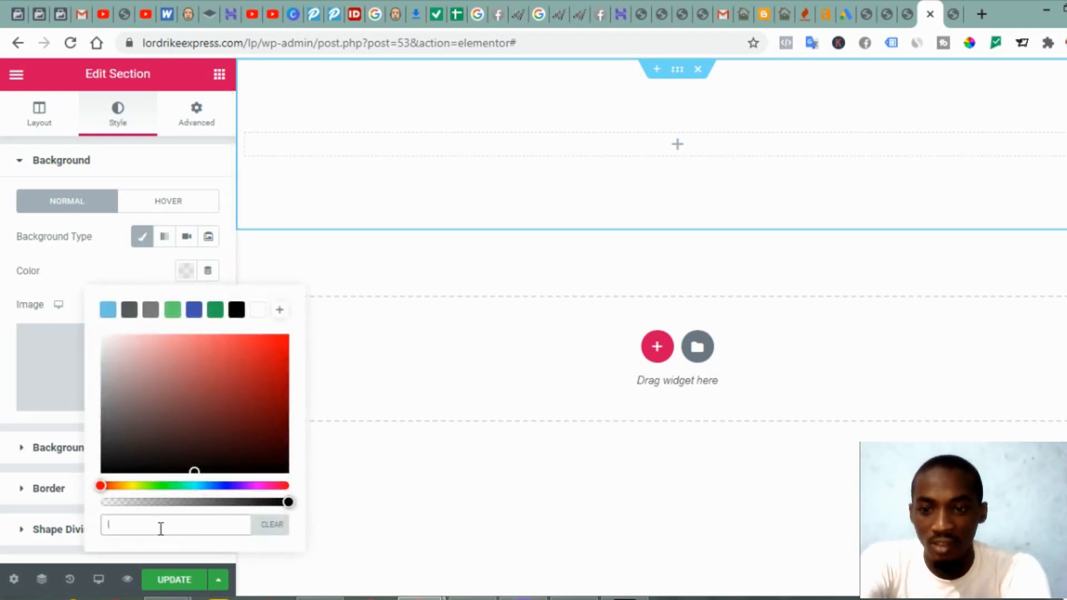
{"action": "key", "text": "ctrl+v"}
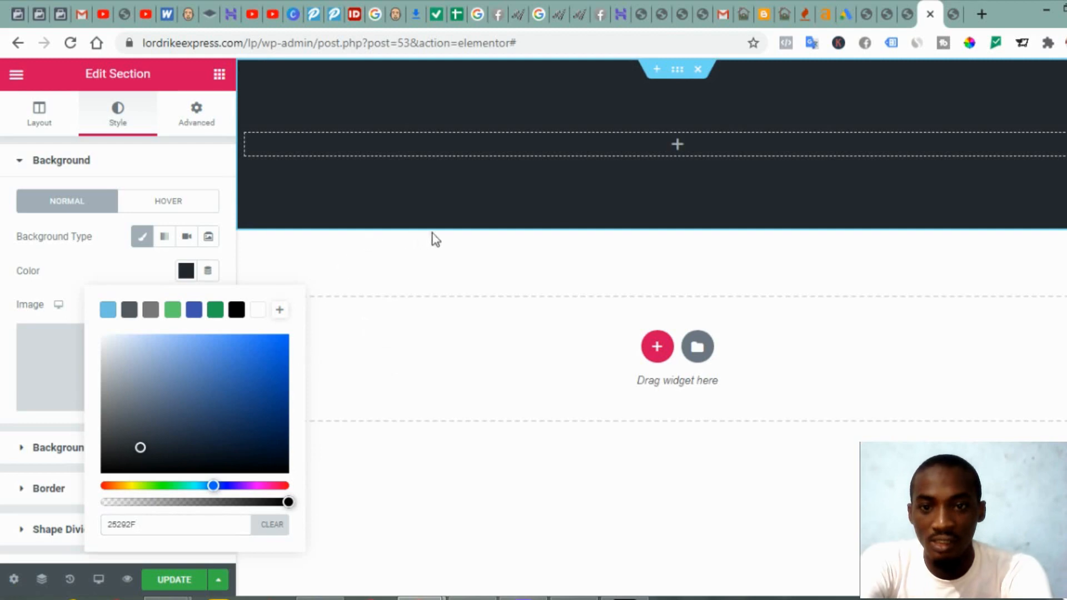
{"action": "left_click", "coordinate": [907, 17]}
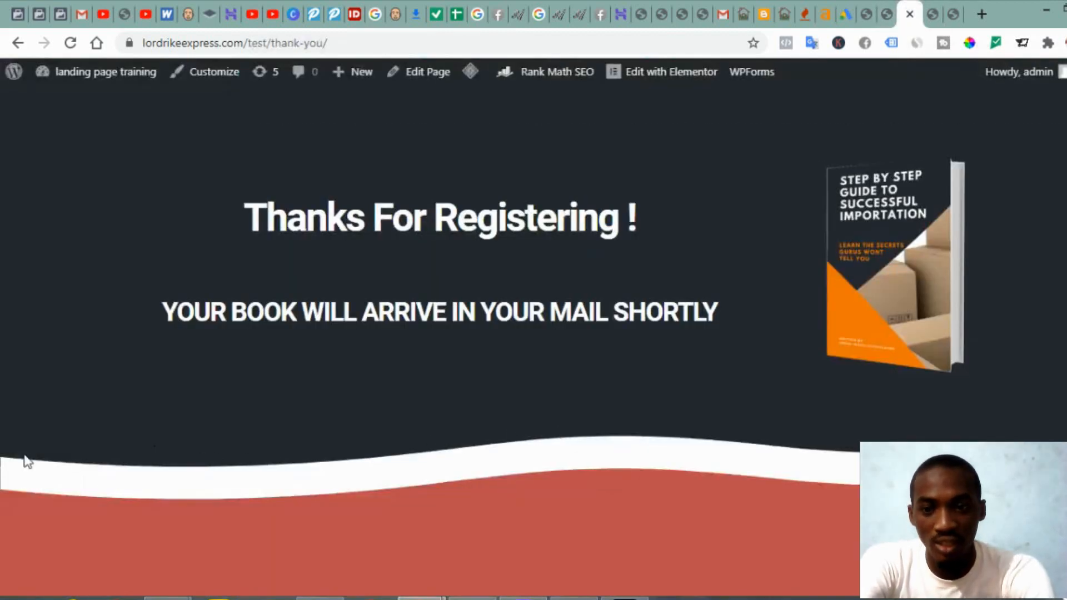
{"action": "left_click", "coordinate": [931, 20]}
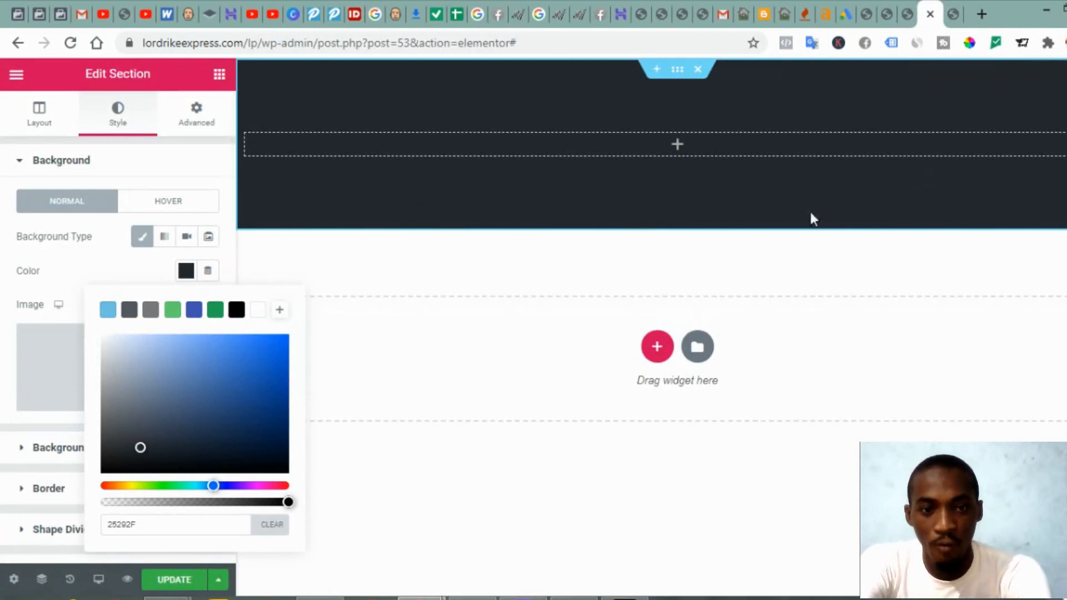
{"action": "left_click", "coordinate": [104, 257]}
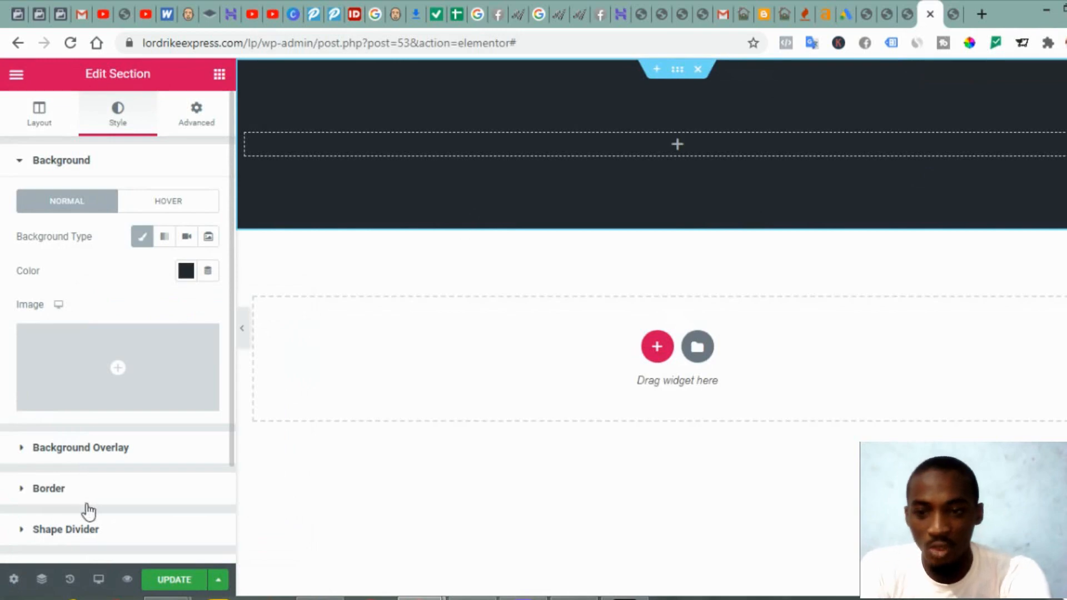
{"action": "scroll", "coordinate": [113, 498], "scroll_direction": "down", "scroll_amount": 3}
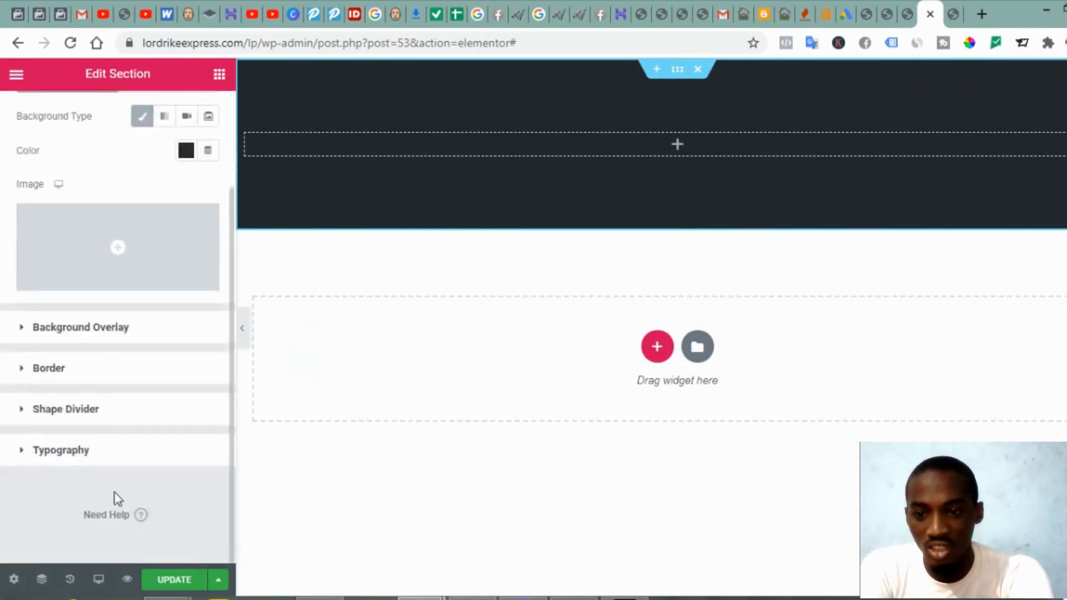
Step: Give the dark section a bottom Waves shape divider, width 130 and height 40
{"action": "left_click", "coordinate": [50, 416]}
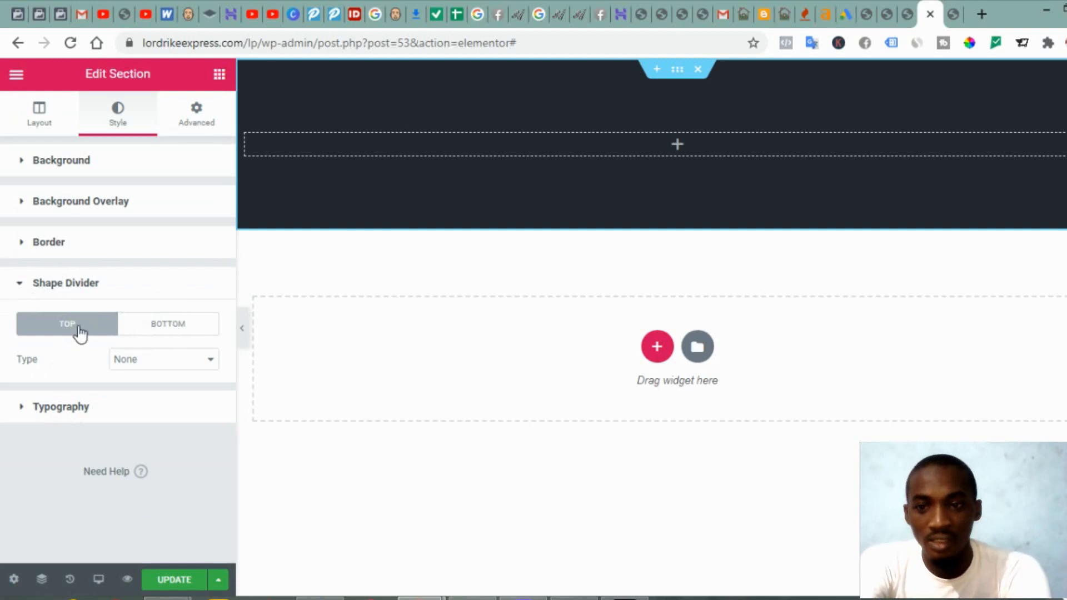
{"action": "left_click", "coordinate": [187, 329]}
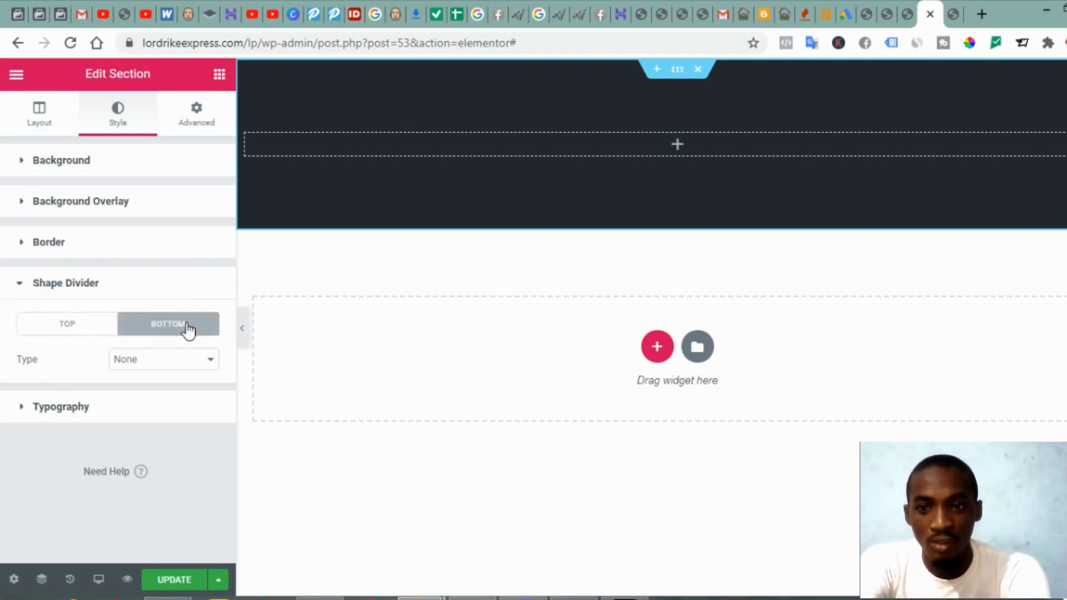
{"action": "left_click", "coordinate": [161, 367]}
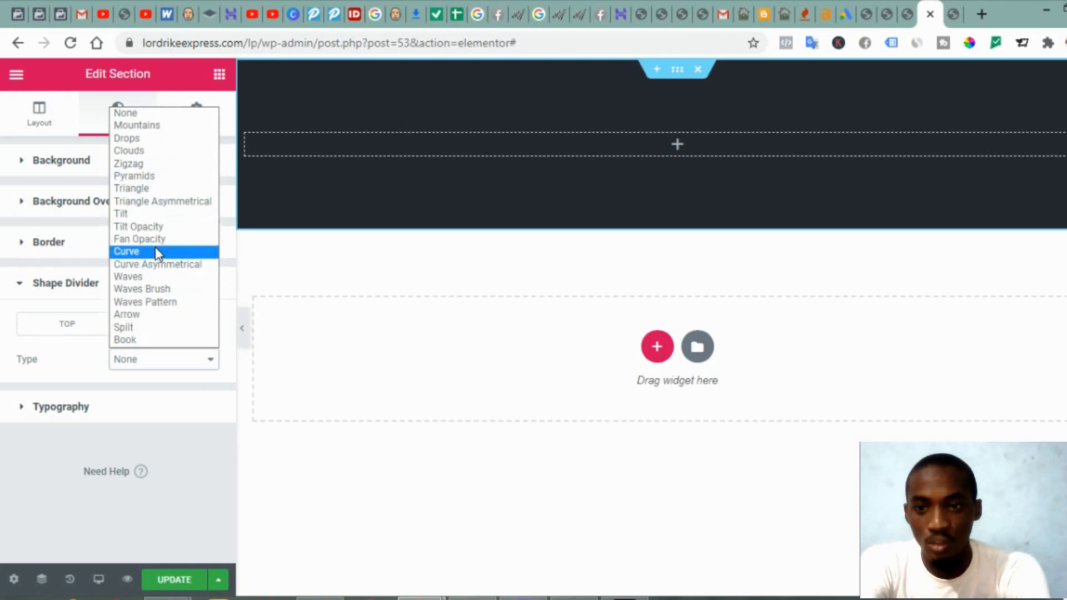
{"action": "left_click", "coordinate": [143, 278]}
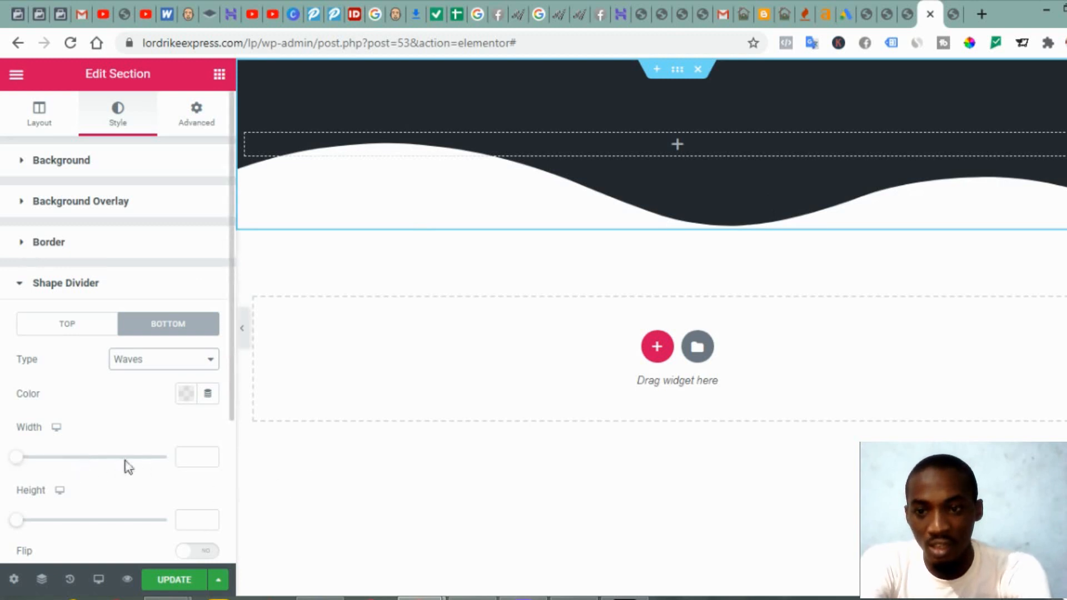
{"action": "left_click", "coordinate": [190, 459]}
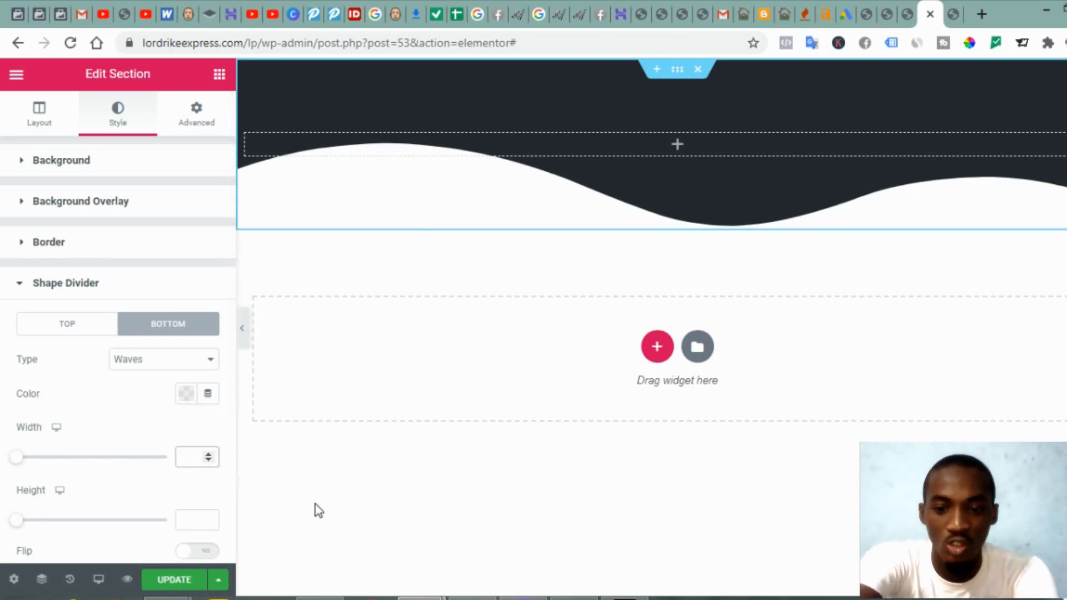
{"action": "type", "text": "130"}
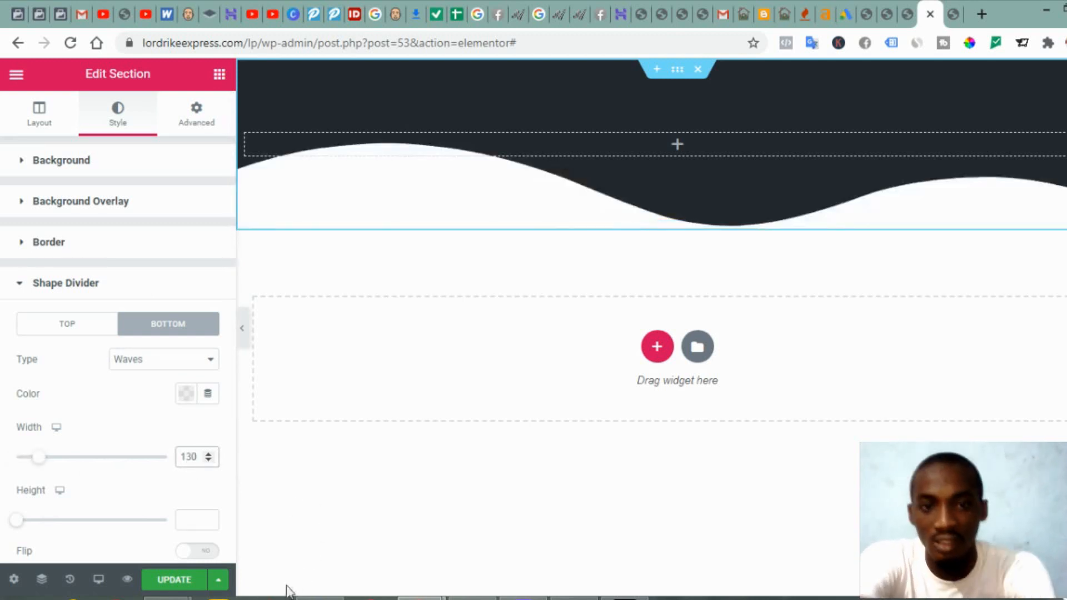
{"action": "left_click", "coordinate": [195, 517]}
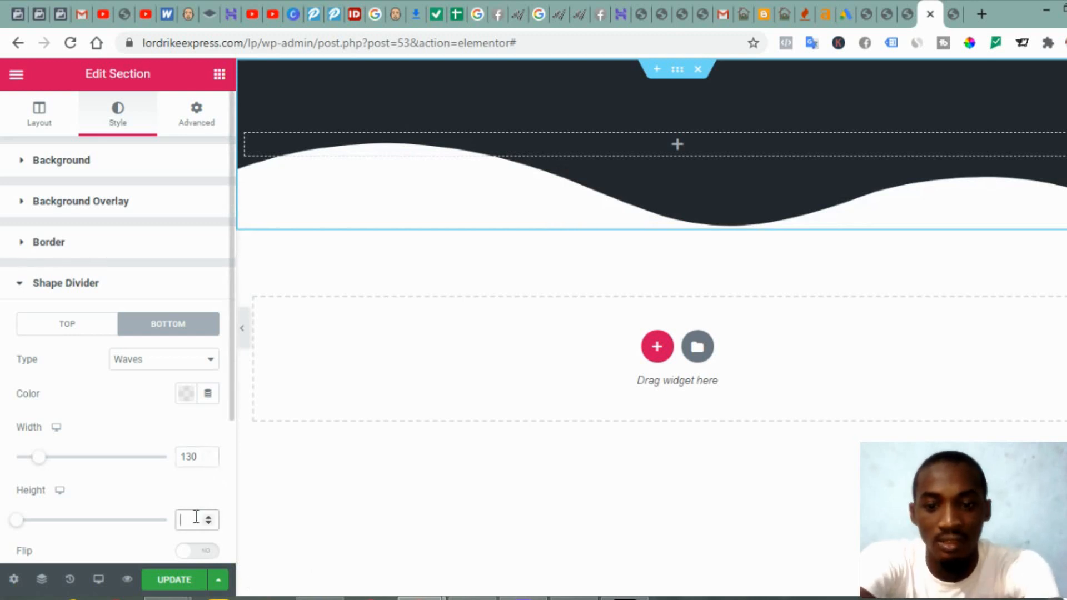
{"action": "type", "text": "40"}
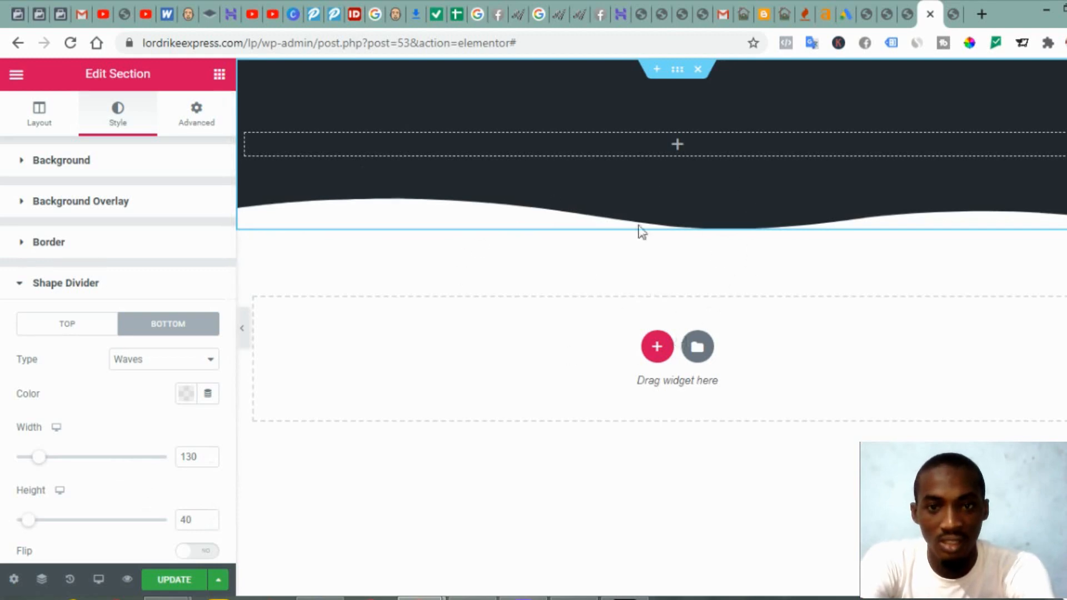
{"action": "left_click", "coordinate": [908, 17]}
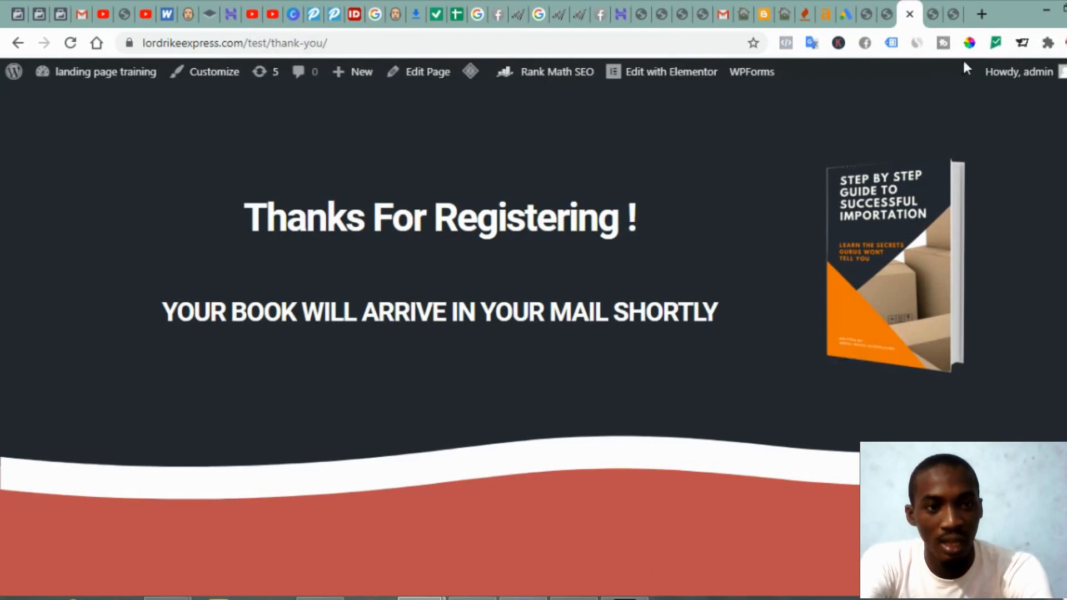
Step: Sample the red band colour #BD4E4E from the thank-you page, then return to the editor
{"action": "left_click", "coordinate": [969, 45]}
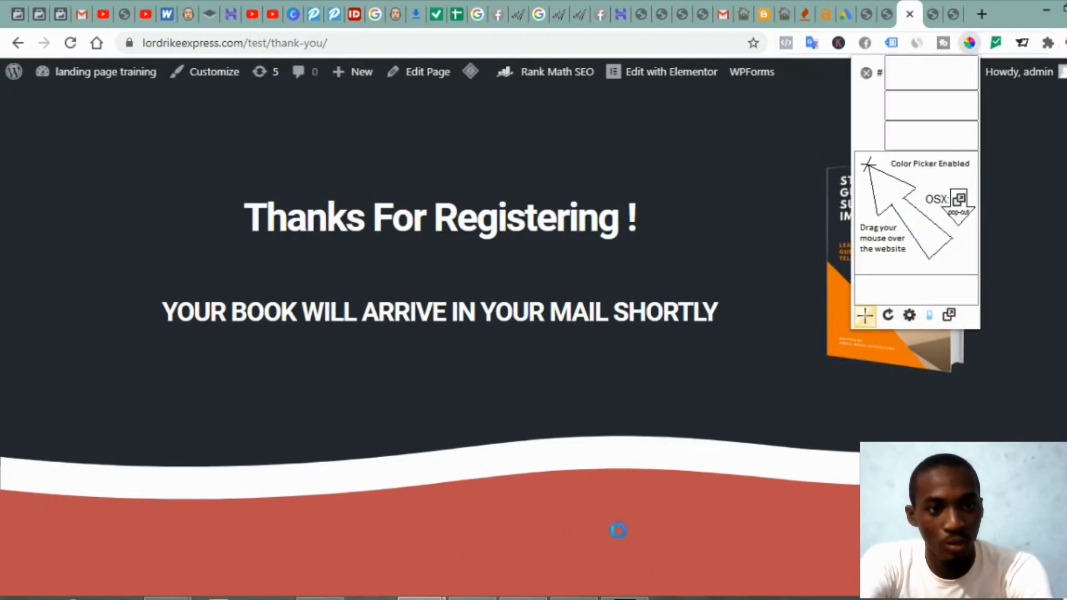
{"action": "left_click", "coordinate": [498, 530]}
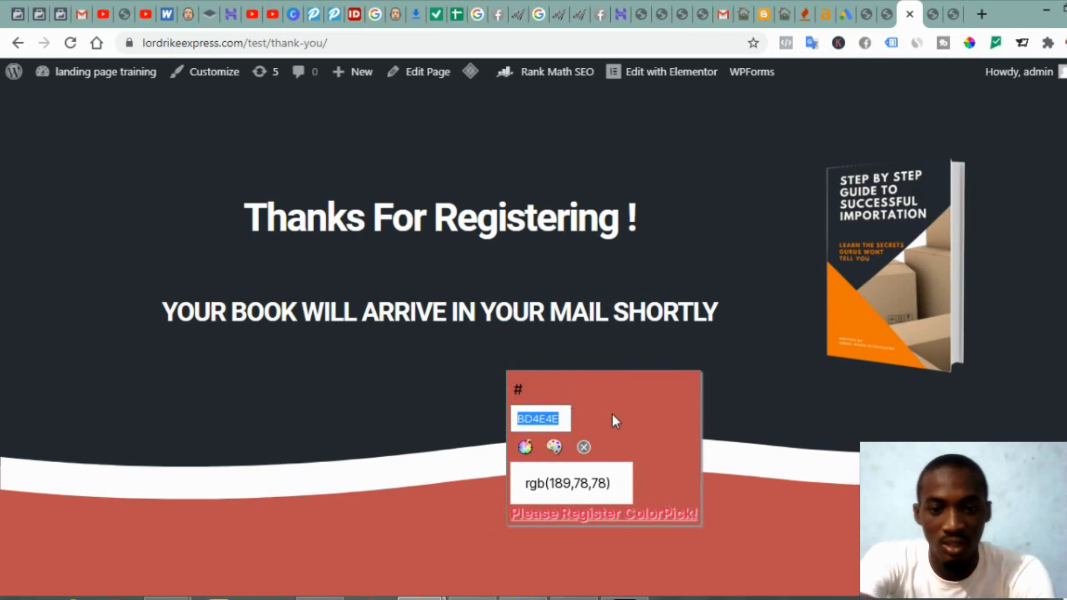
{"action": "left_click", "coordinate": [583, 447]}
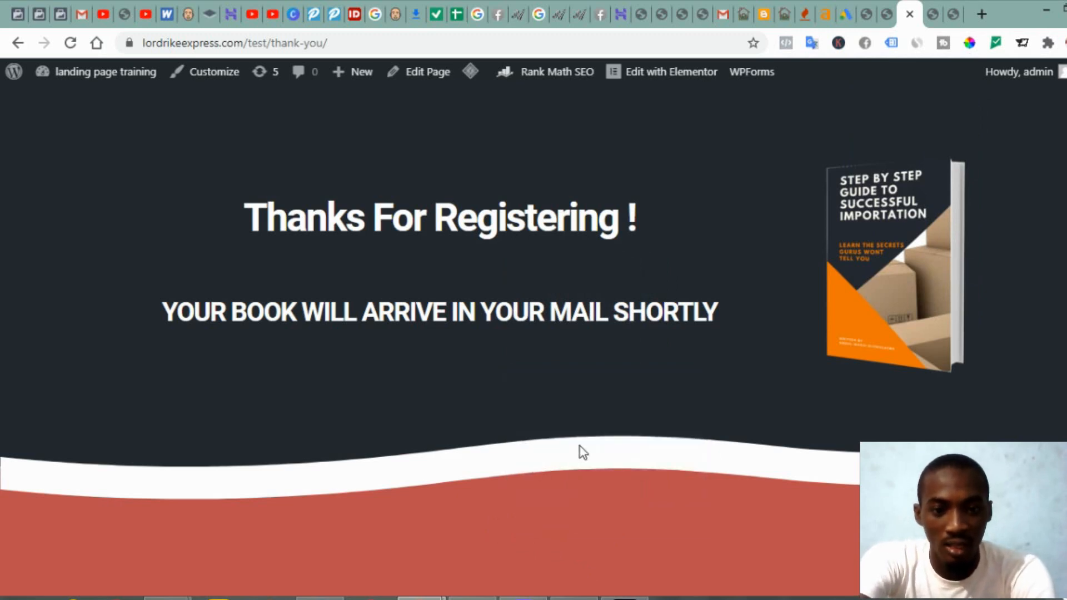
{"action": "left_click", "coordinate": [934, 14]}
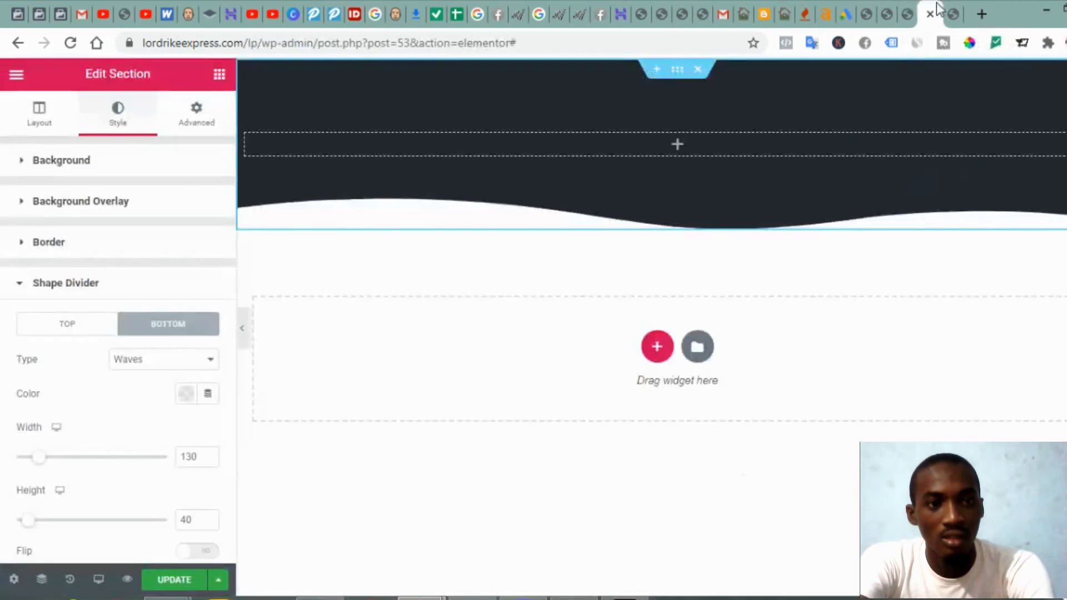
Step: Add a single-column section below the header with a classic #BD4E4E background
{"action": "left_click", "coordinate": [657, 348]}
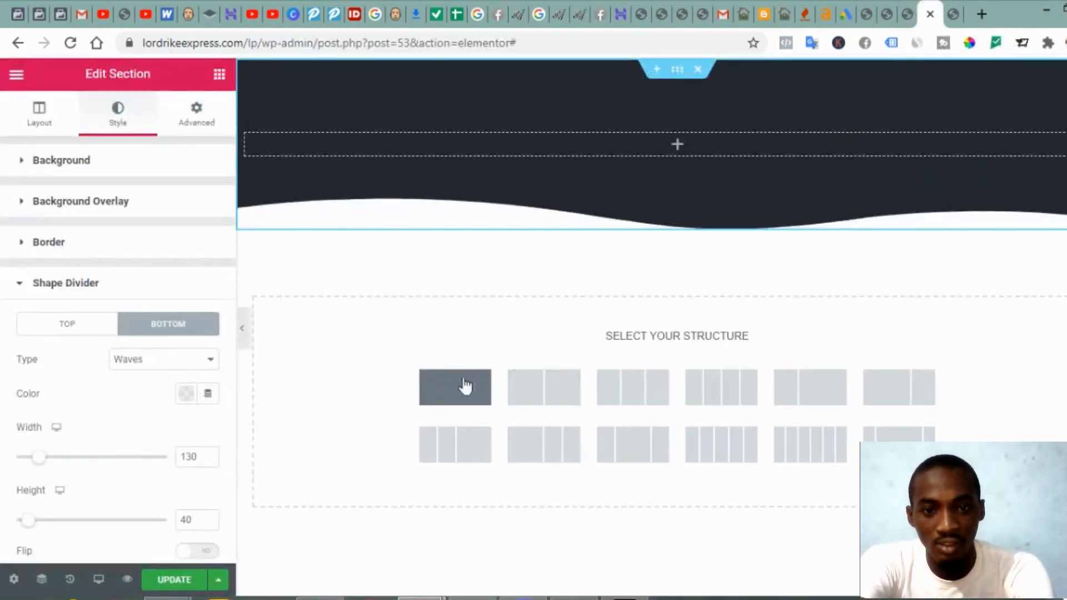
{"action": "left_click", "coordinate": [421, 388]}
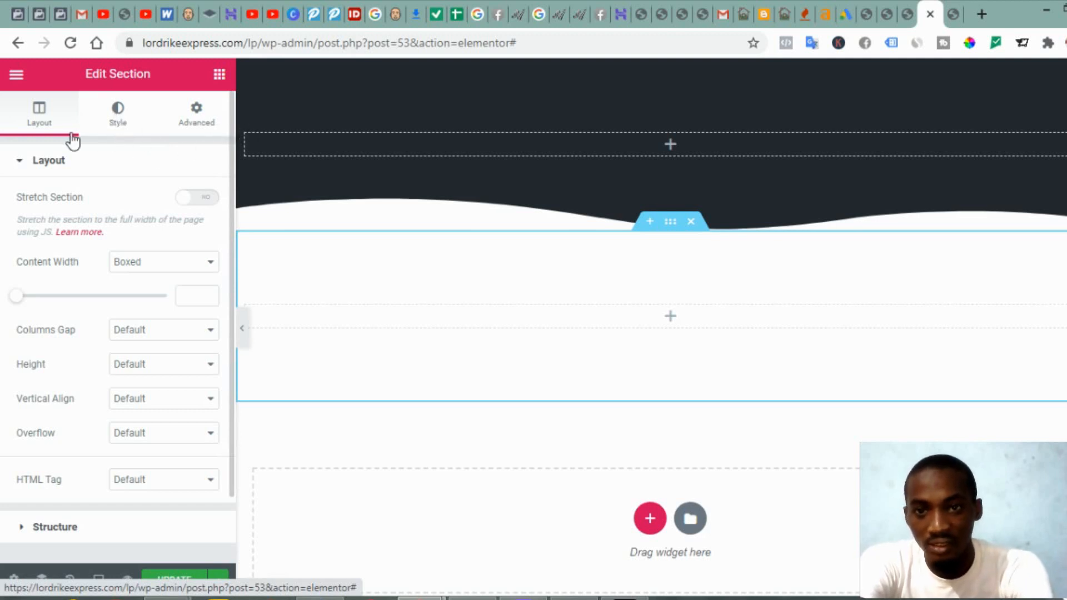
{"action": "left_click", "coordinate": [118, 114]}
{"action": "left_click", "coordinate": [142, 238]}
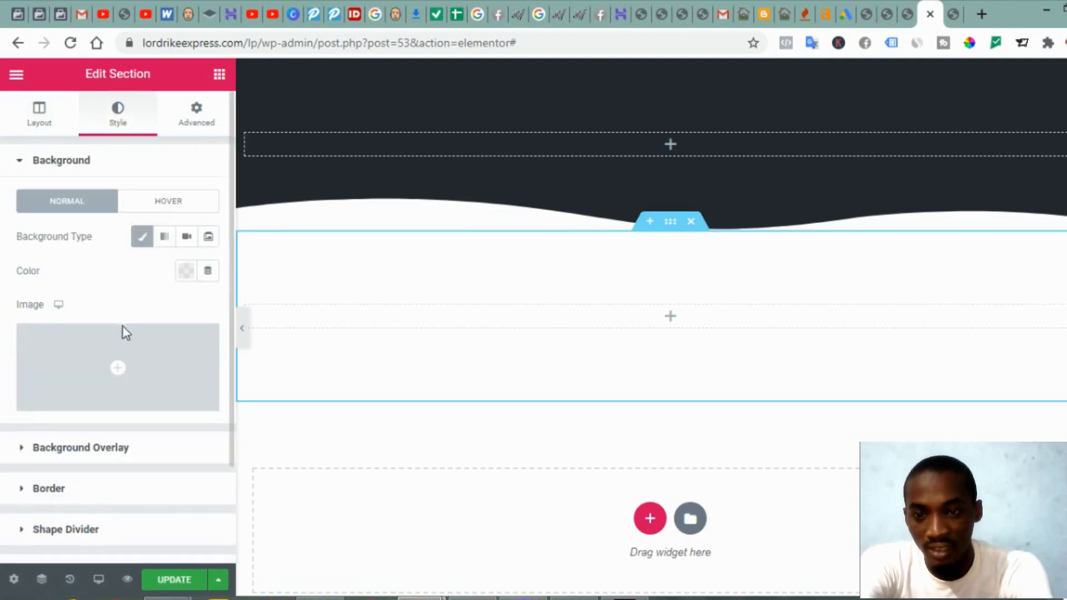
{"action": "left_click", "coordinate": [186, 271]}
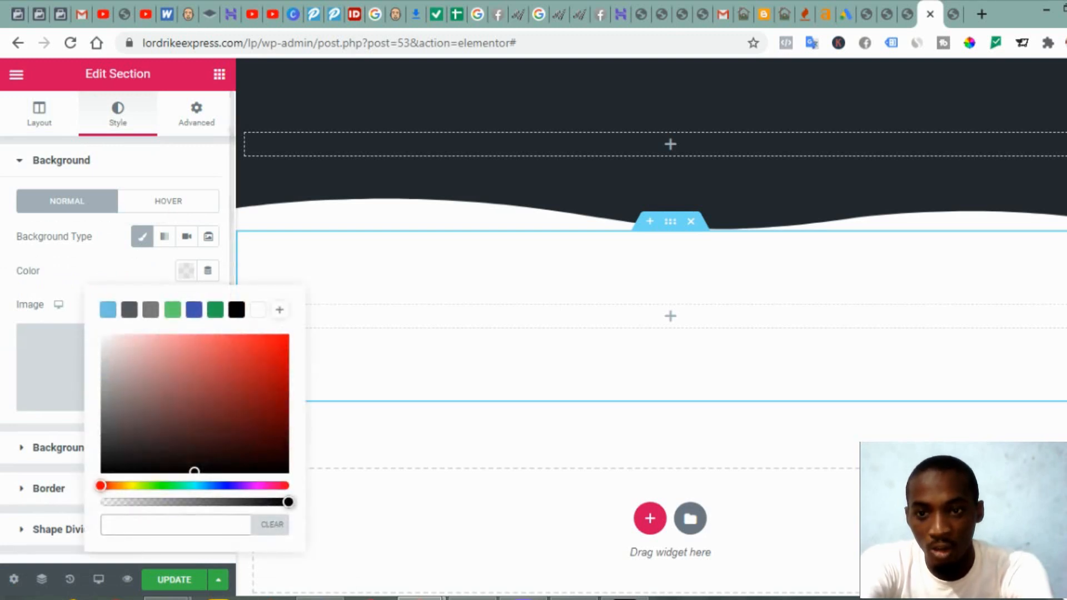
{"action": "type", "text": "BD4E4E"}
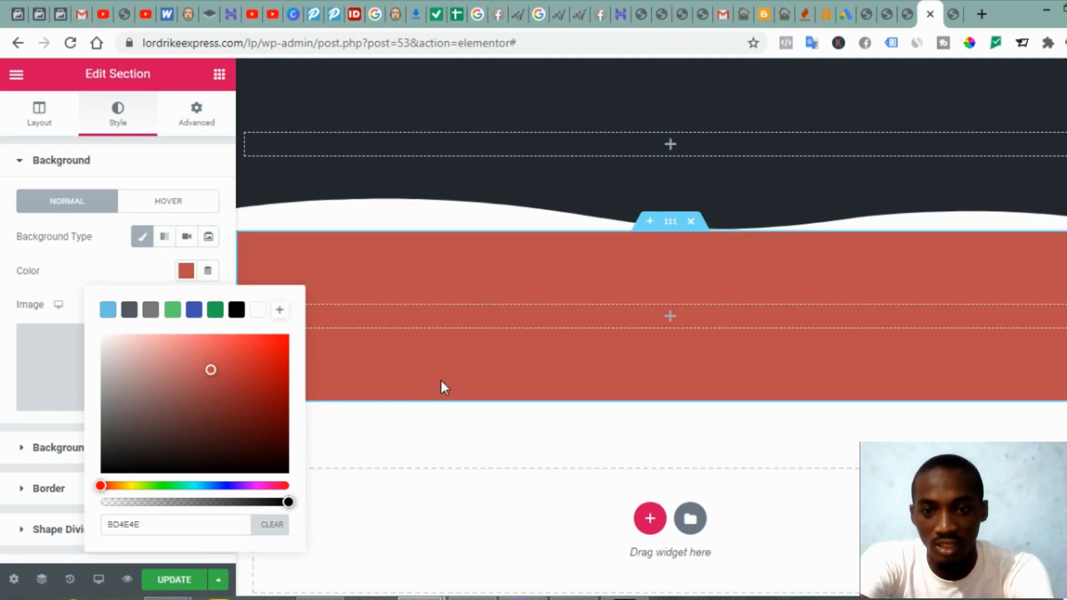
{"action": "left_click", "coordinate": [98, 269]}
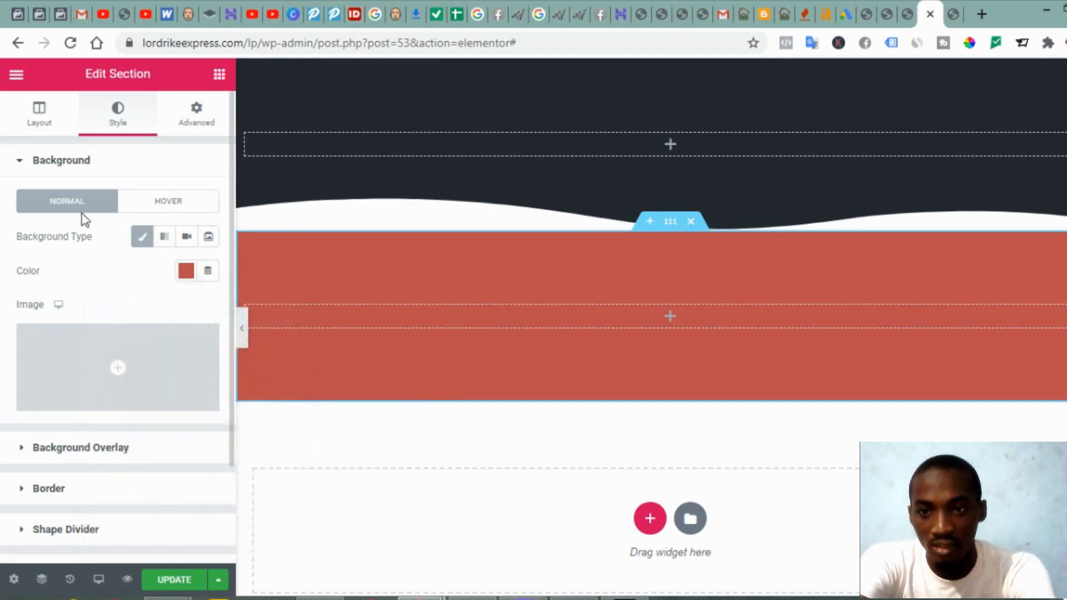
{"action": "left_click", "coordinate": [52, 167]}
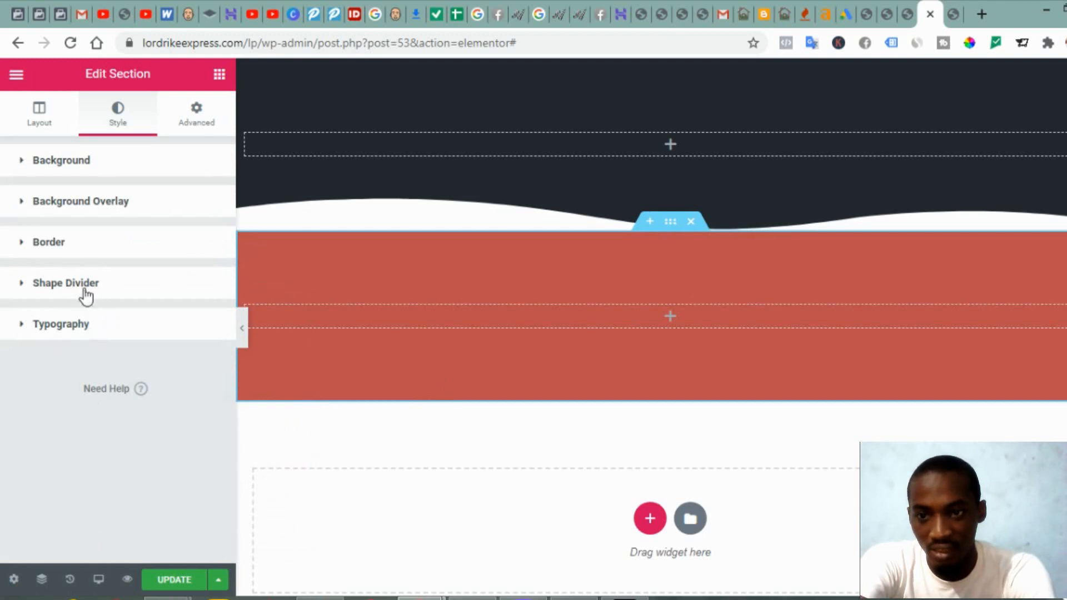
Step: Set the red section's top shape divider type to Waves
{"action": "left_click", "coordinate": [86, 295]}
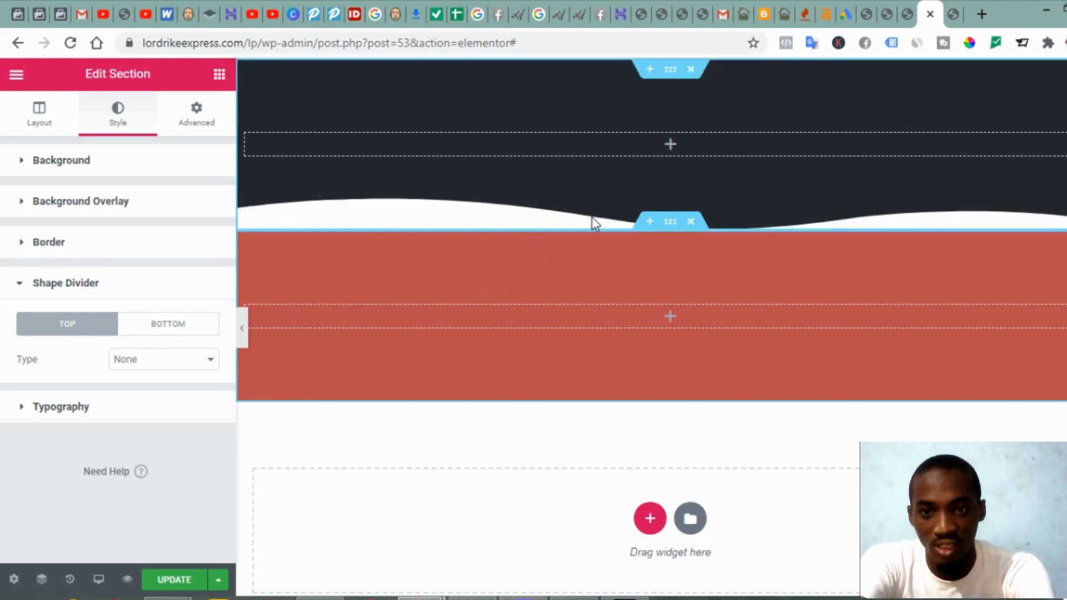
{"action": "left_click", "coordinate": [911, 14]}
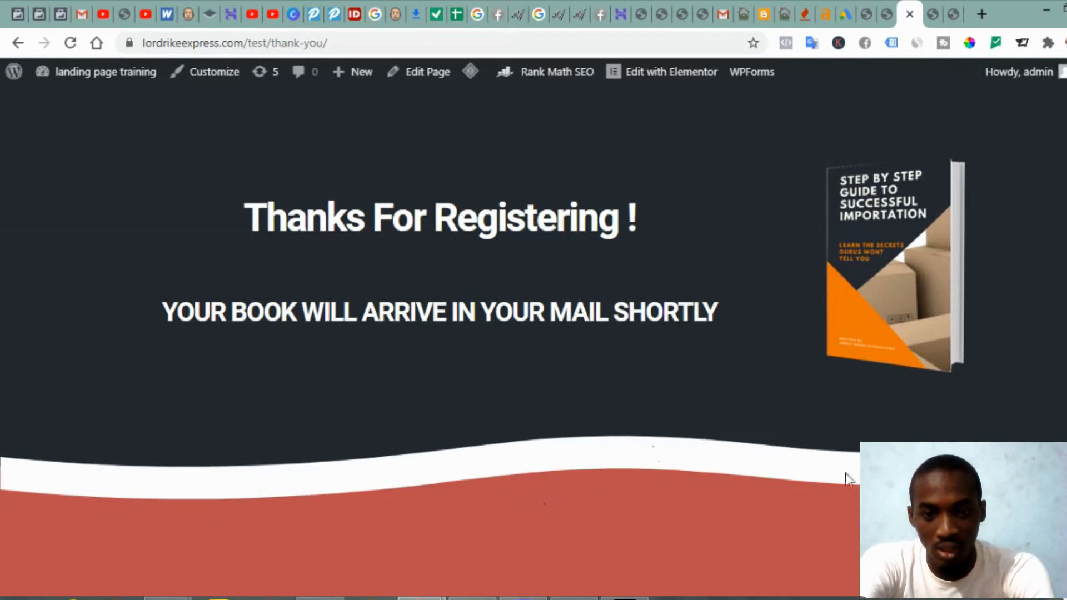
{"action": "left_click", "coordinate": [941, 16]}
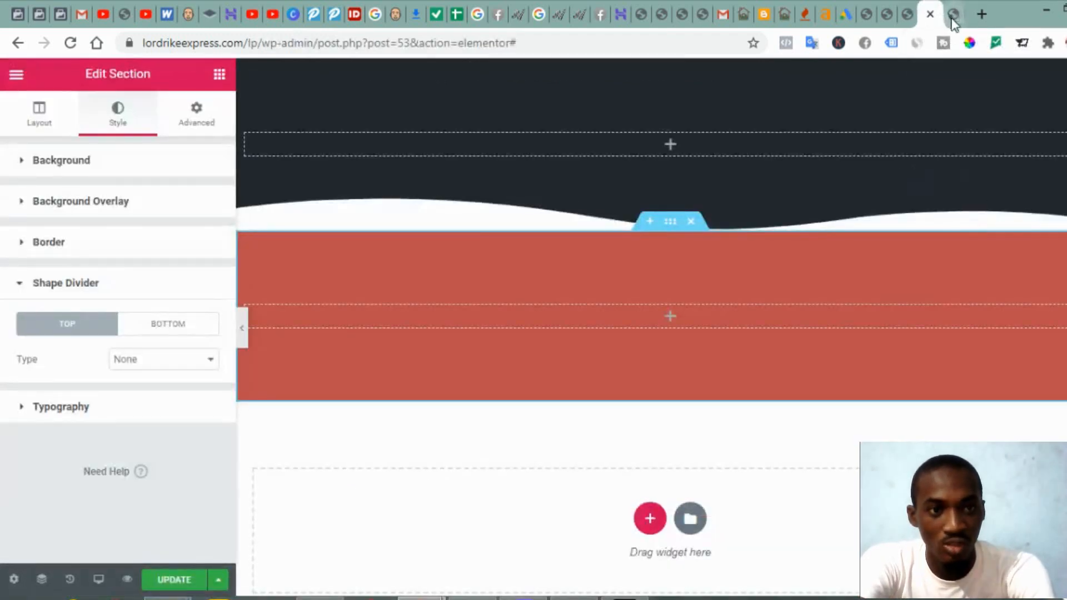
{"action": "left_click", "coordinate": [149, 366]}
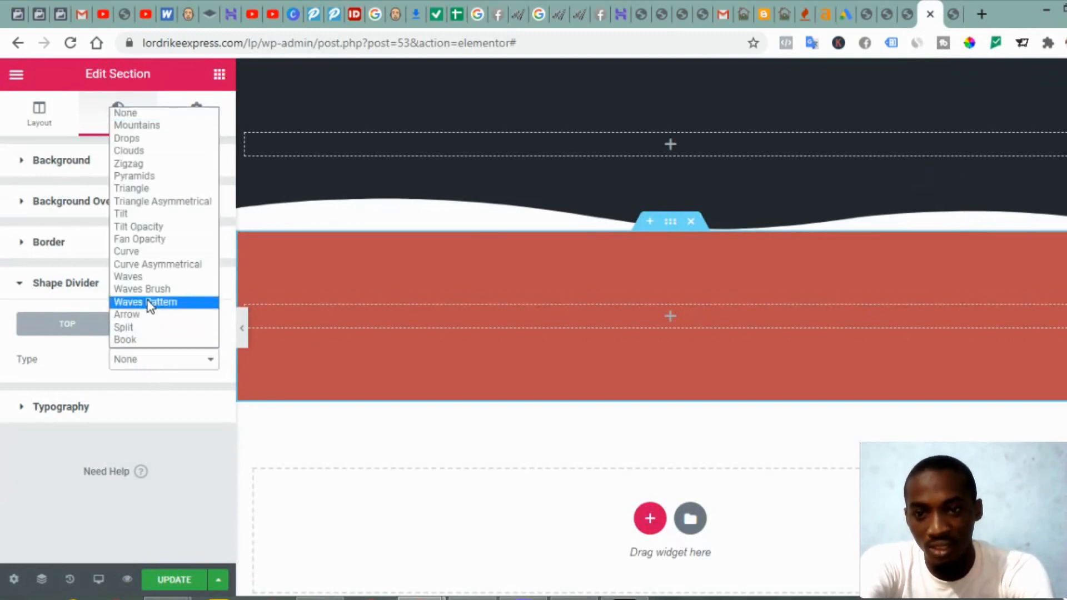
{"action": "left_click", "coordinate": [147, 278]}
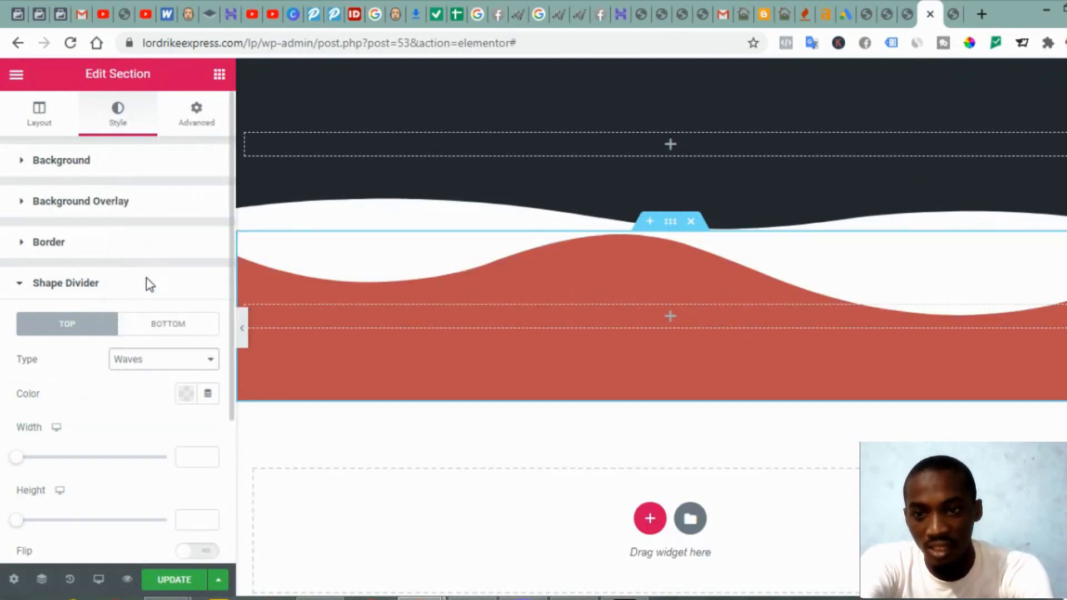
Step: Give the top wave width 140 and height 40, and turn on Invert
{"action": "left_click", "coordinate": [197, 457]}
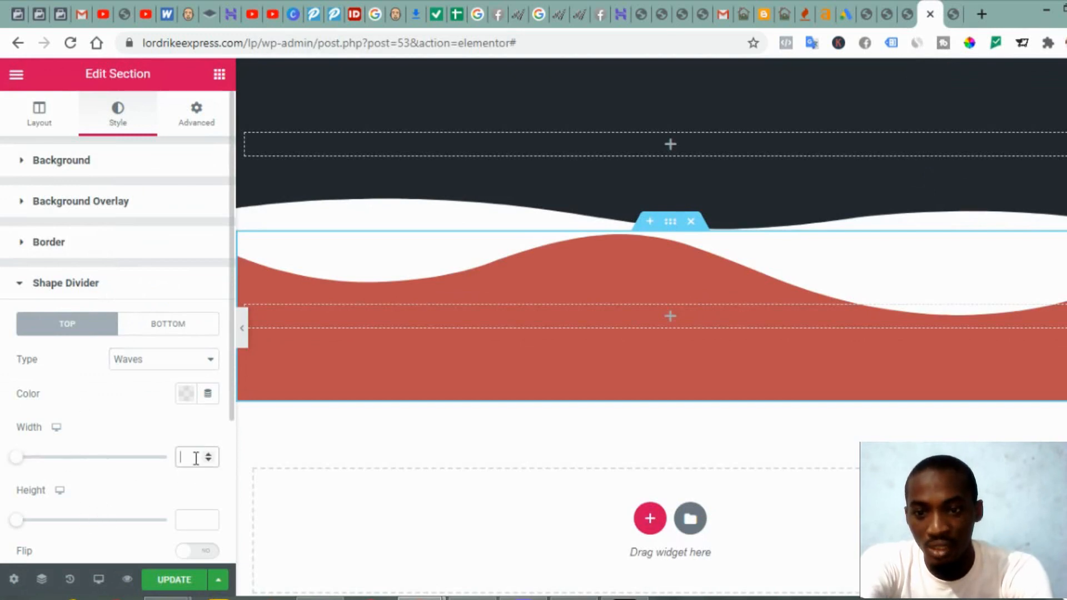
{"action": "type", "text": "1"}
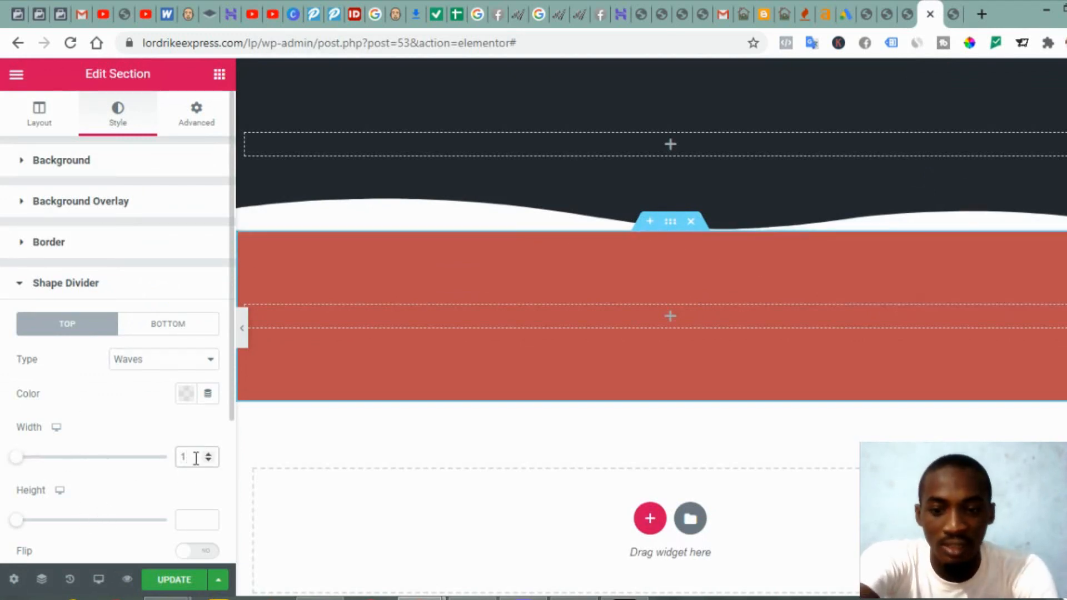
{"action": "type", "text": "40"}
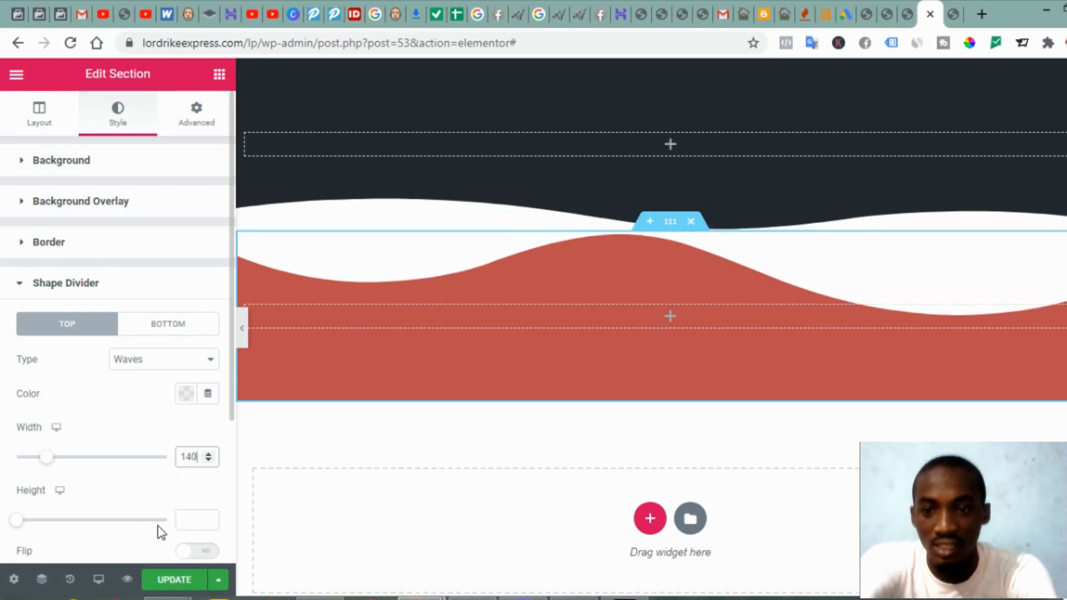
{"action": "left_click", "coordinate": [188, 519]}
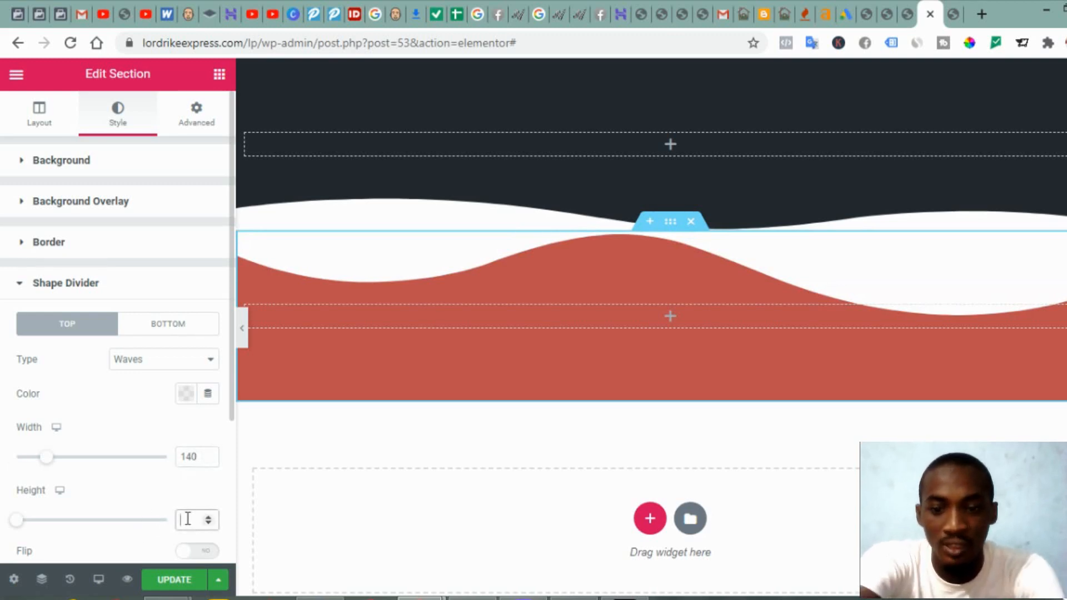
{"action": "type", "text": "40"}
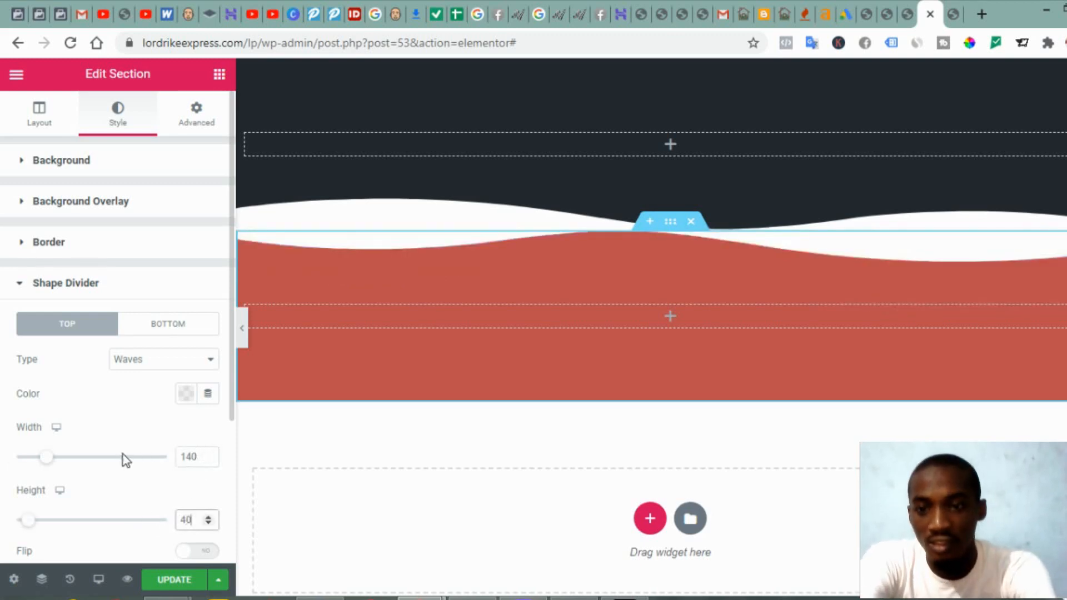
{"action": "scroll", "coordinate": [124, 457], "scroll_direction": "down", "scroll_amount": 3}
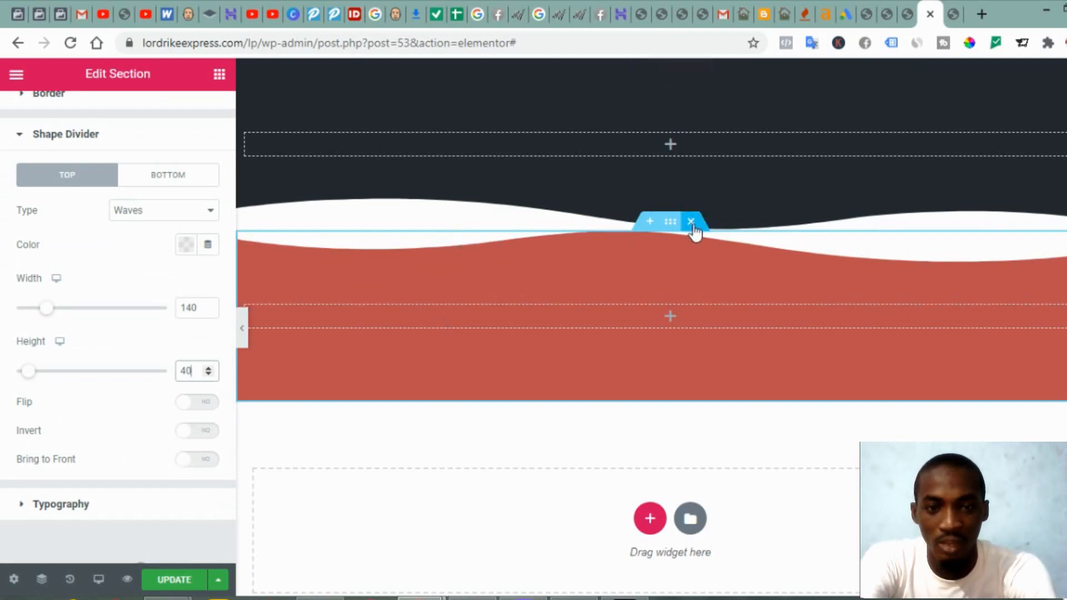
{"action": "left_click", "coordinate": [194, 432]}
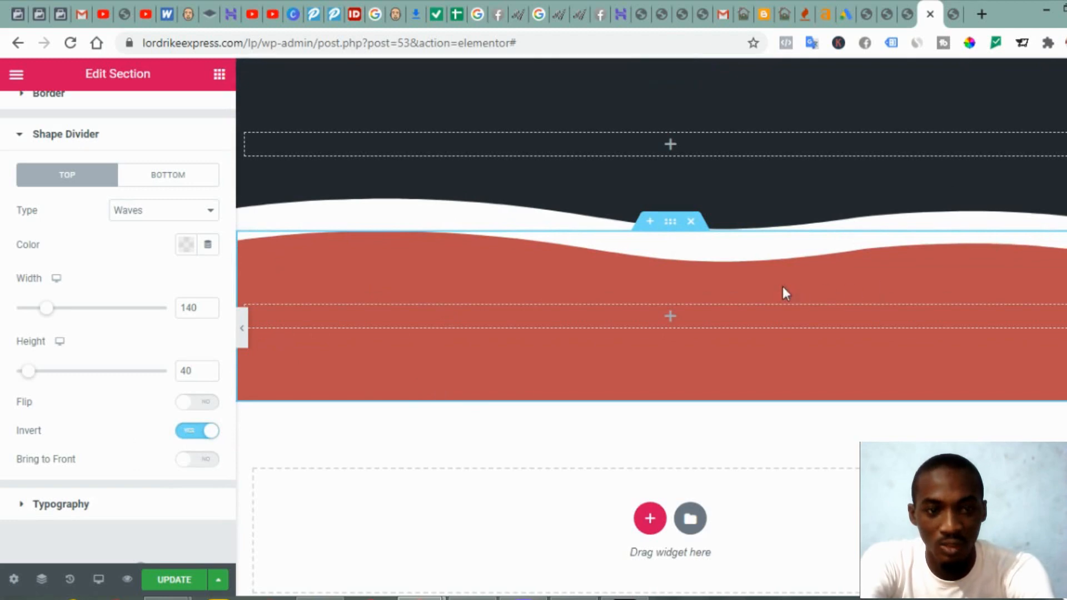
{"action": "key", "text": "ctrl+shift+Tab"}
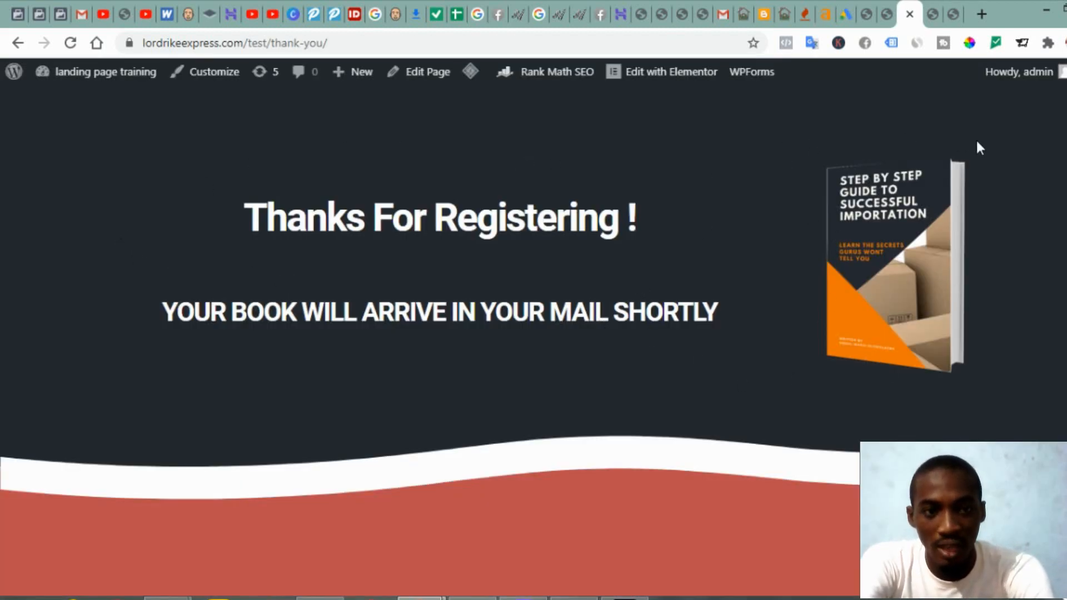
{"action": "left_click", "coordinate": [933, 10]}
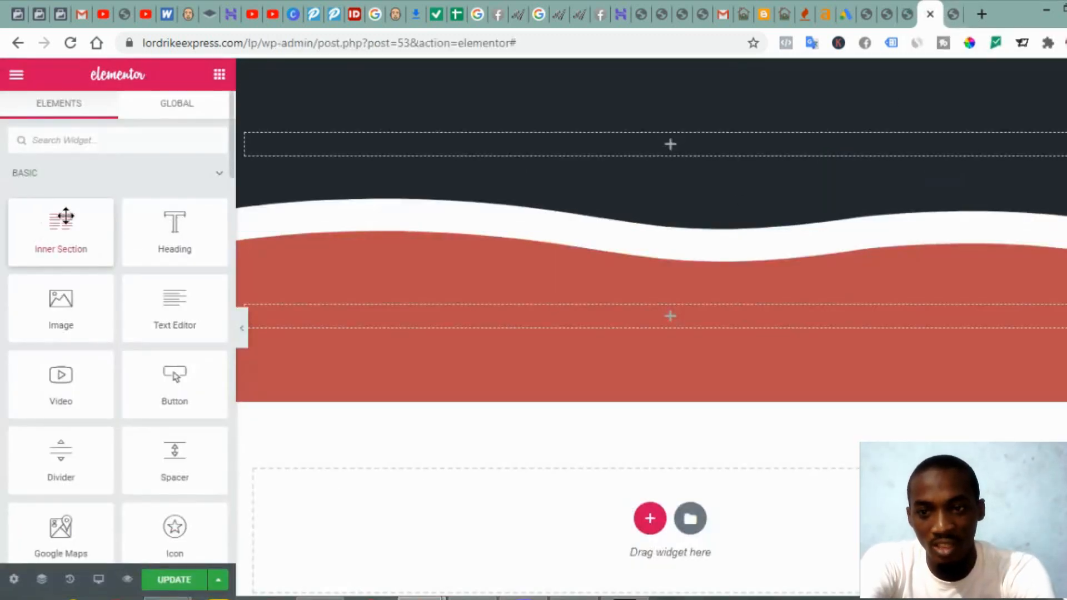
Step: Insert a two-column inner section in the dark header, widen its left column, and add an Image widget on the right
{"action": "left_click_drag", "start_coordinate": [65, 217], "coordinate": [480, 137]}
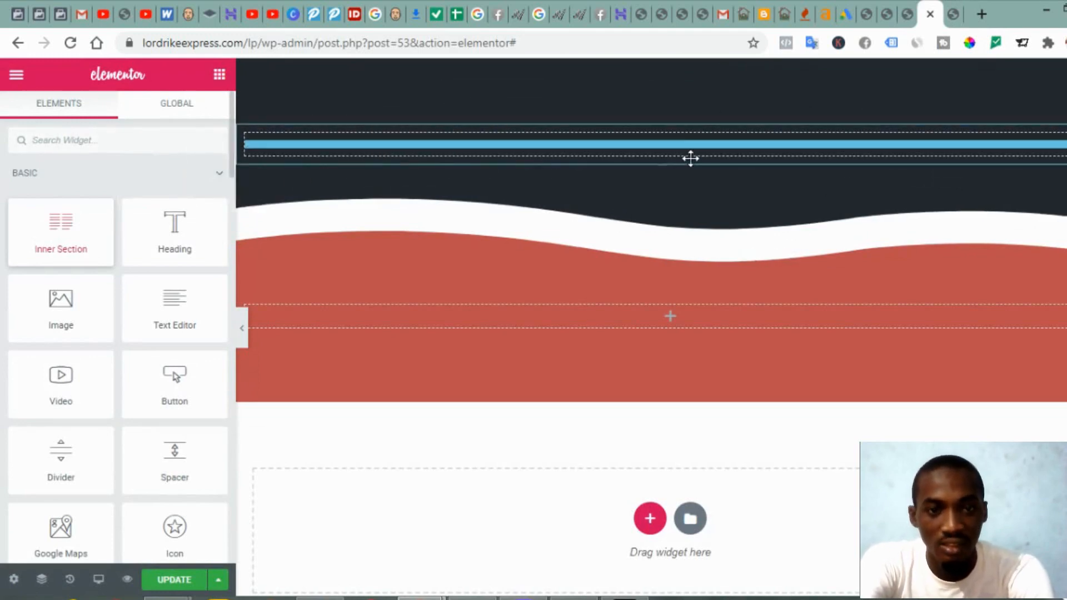
{"action": "left_click_drag", "start_coordinate": [691, 159], "coordinate": [684, 125]}
{"action": "left_click_drag", "start_coordinate": [672, 217], "coordinate": [746, 210]}
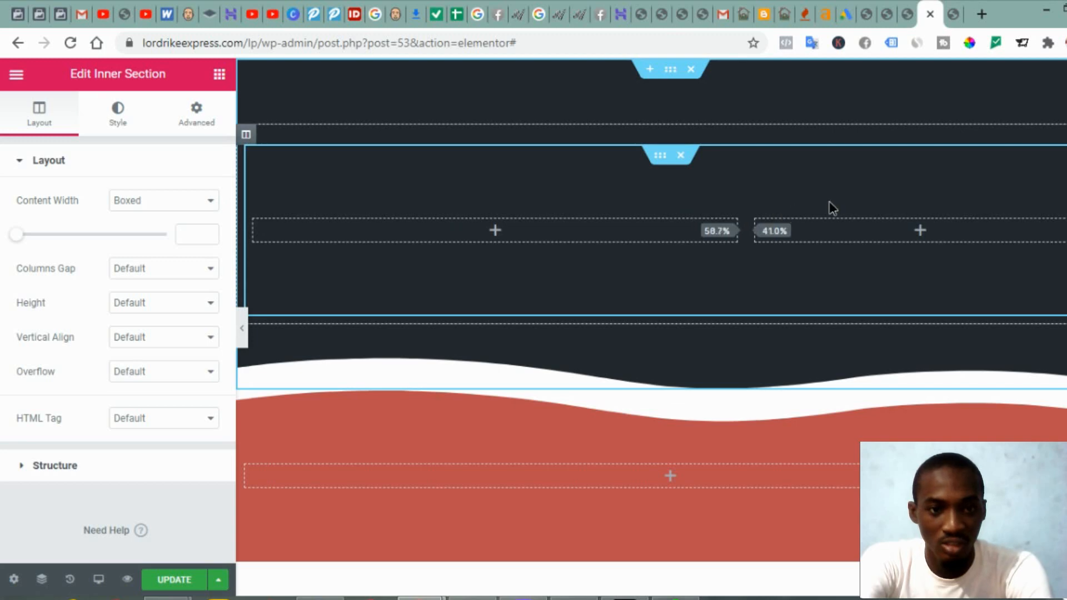
{"action": "left_click_drag", "start_coordinate": [830, 203], "coordinate": [872, 199]}
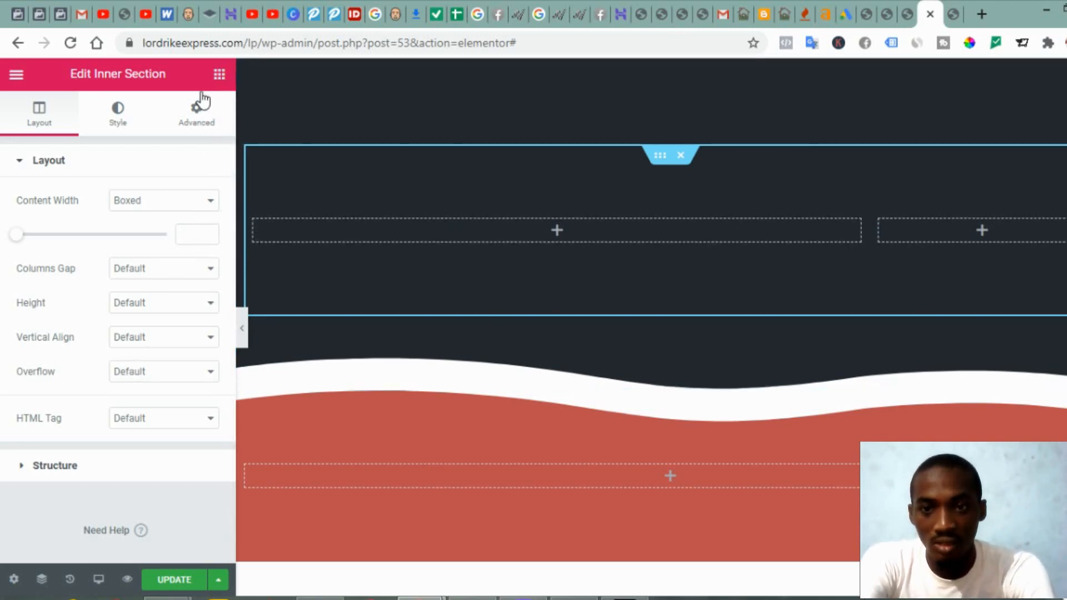
{"action": "left_click", "coordinate": [219, 74]}
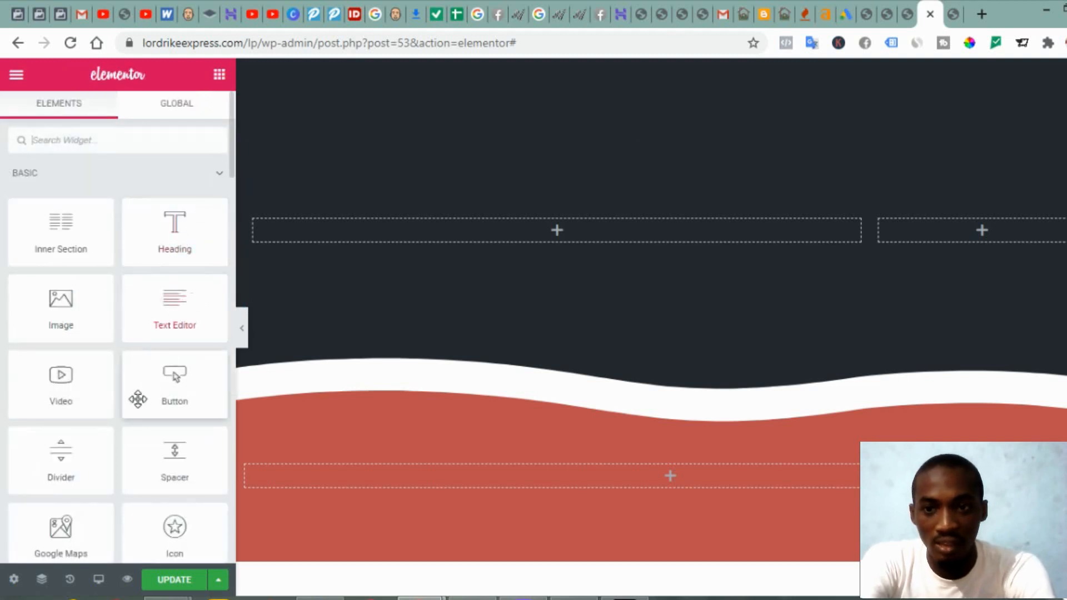
{"action": "left_click_drag", "start_coordinate": [51, 305], "coordinate": [1010, 222]}
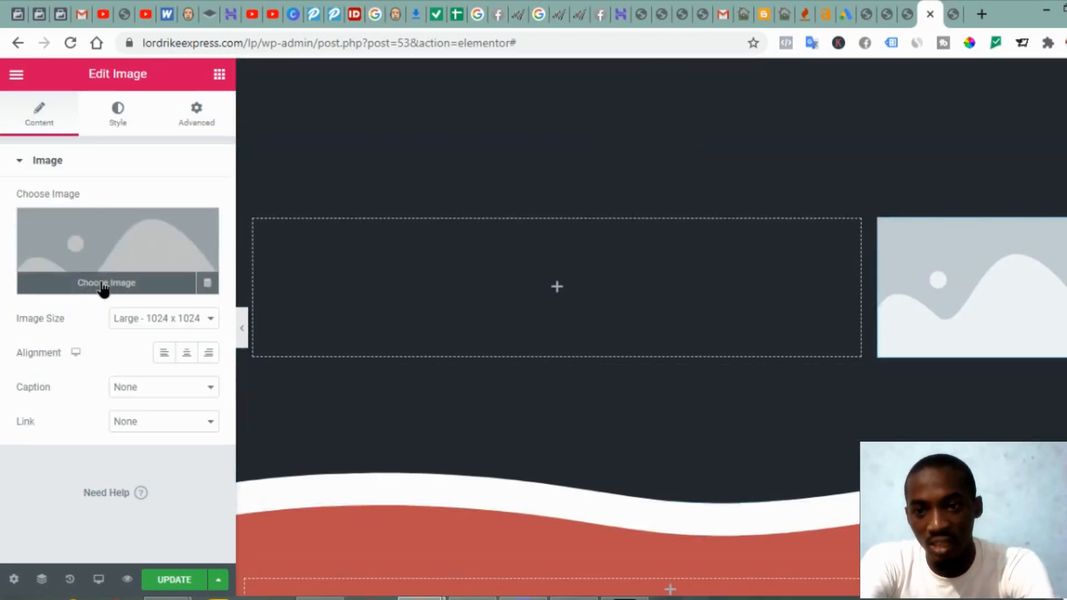
Step: Place the 3d-free-book-edited cover in the right column at Medium 300 x 300, then view the live thank-you page
{"action": "left_click", "coordinate": [103, 288]}
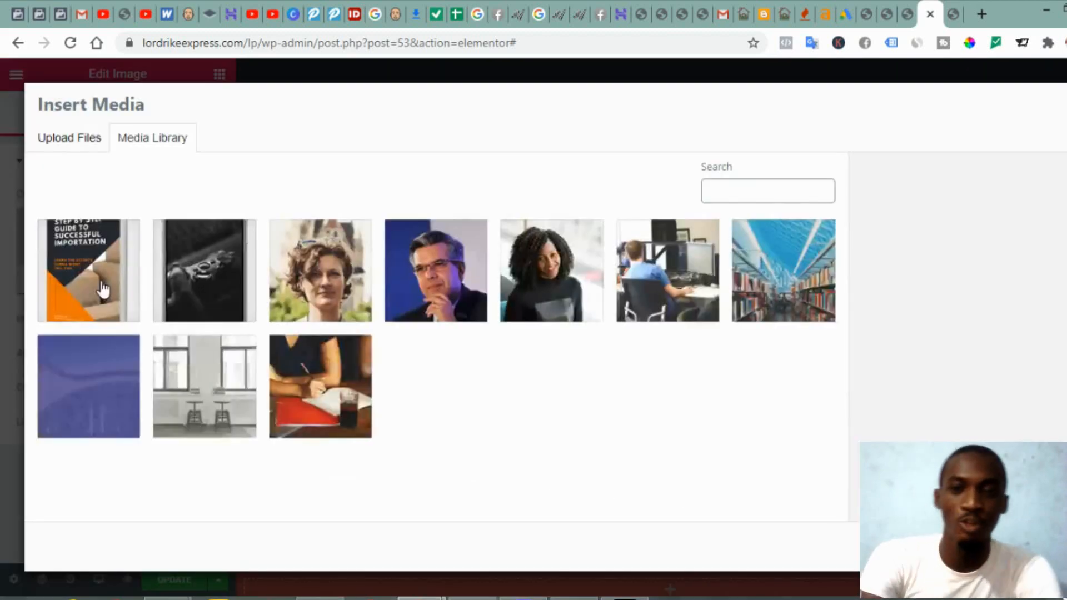
{"action": "left_click", "coordinate": [66, 290]}
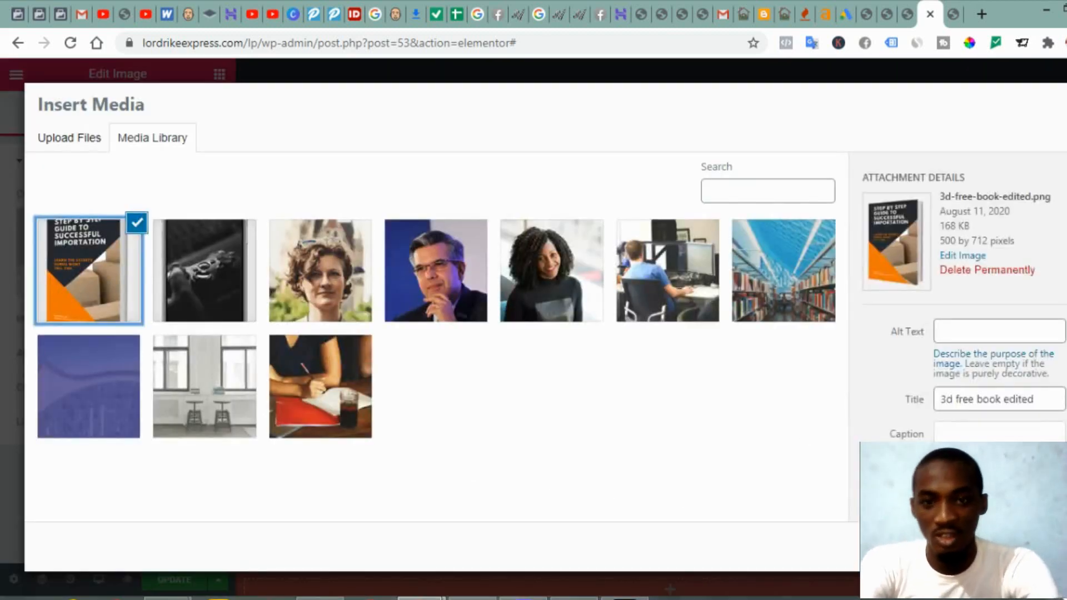
{"action": "left_click", "coordinate": [1028, 547]}
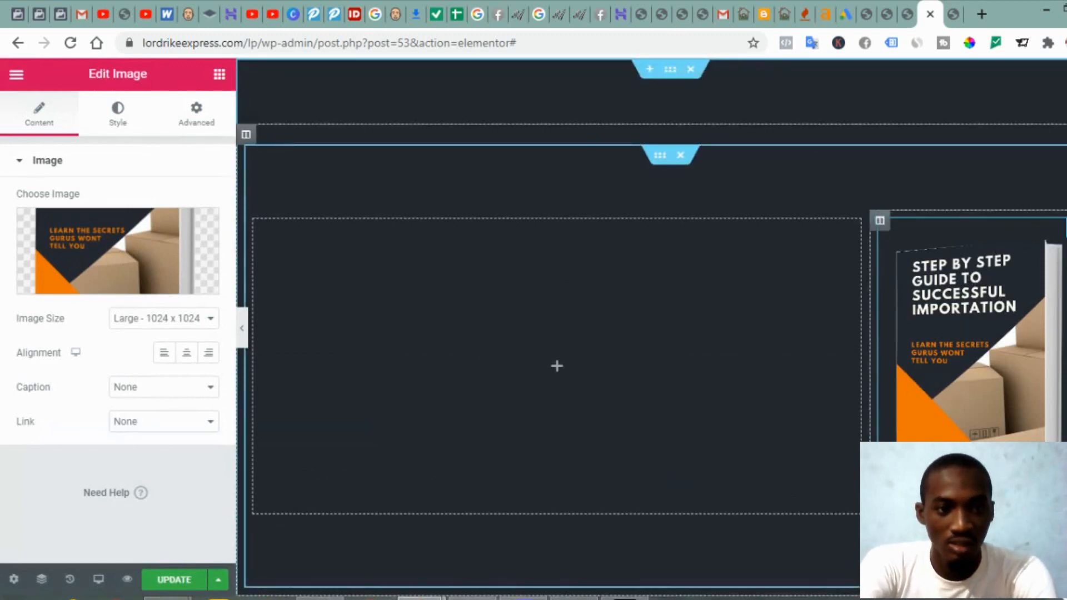
{"action": "left_click", "coordinate": [143, 325]}
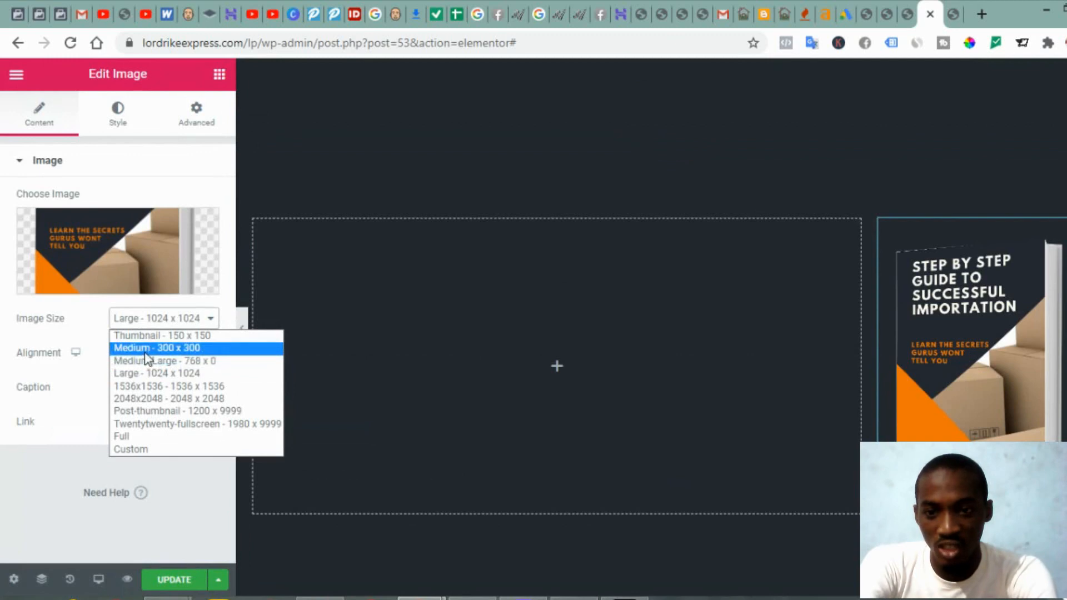
{"action": "left_click", "coordinate": [146, 354]}
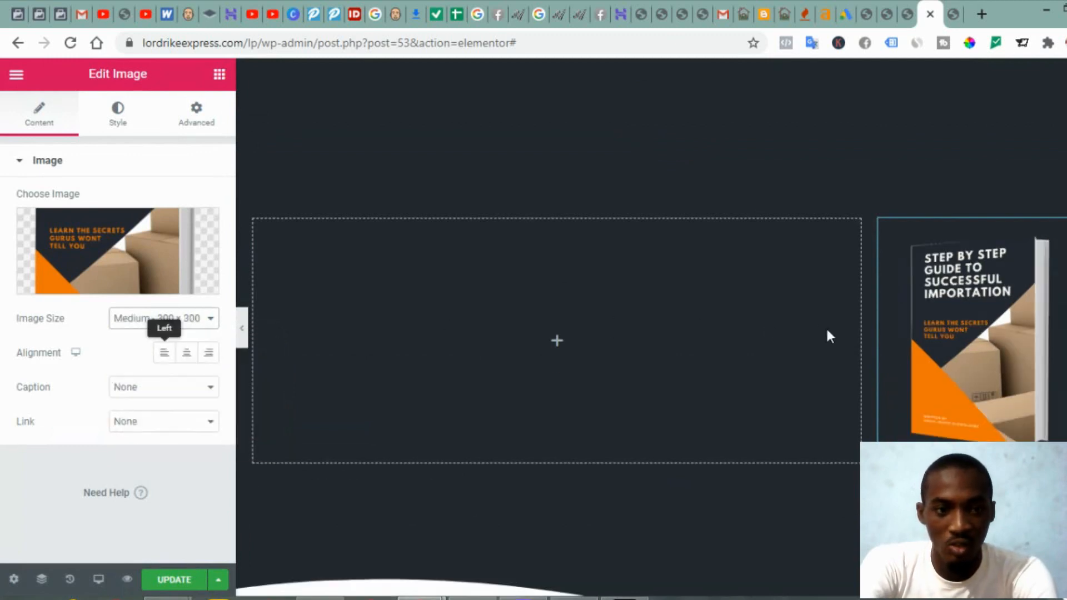
{"action": "left_click", "coordinate": [907, 14]}
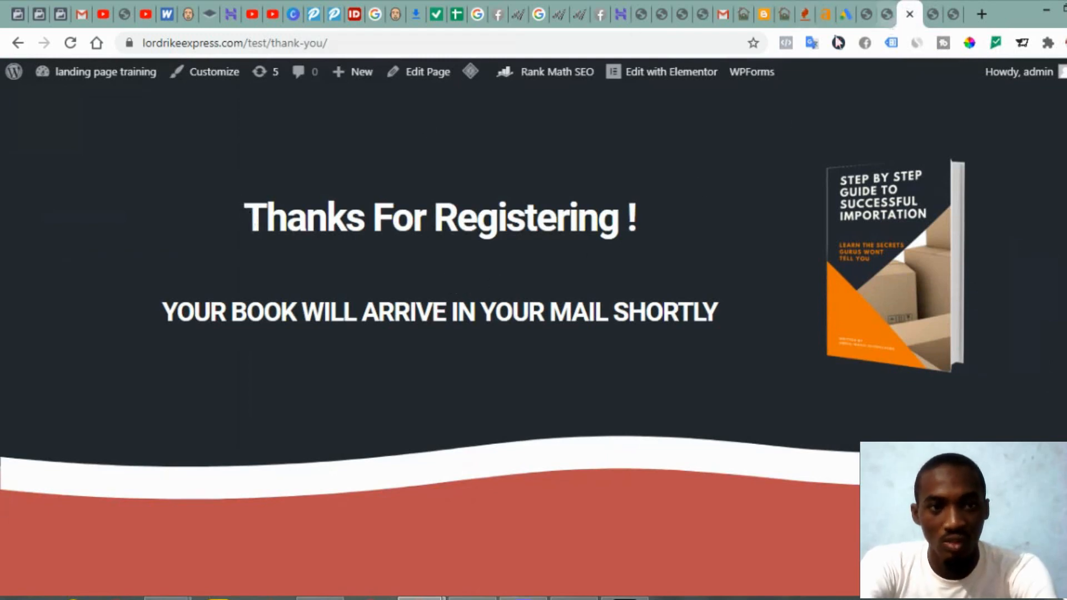
Step: Back in the landing page editor, add a Heading widget to the left column
{"action": "left_click", "coordinate": [931, 15]}
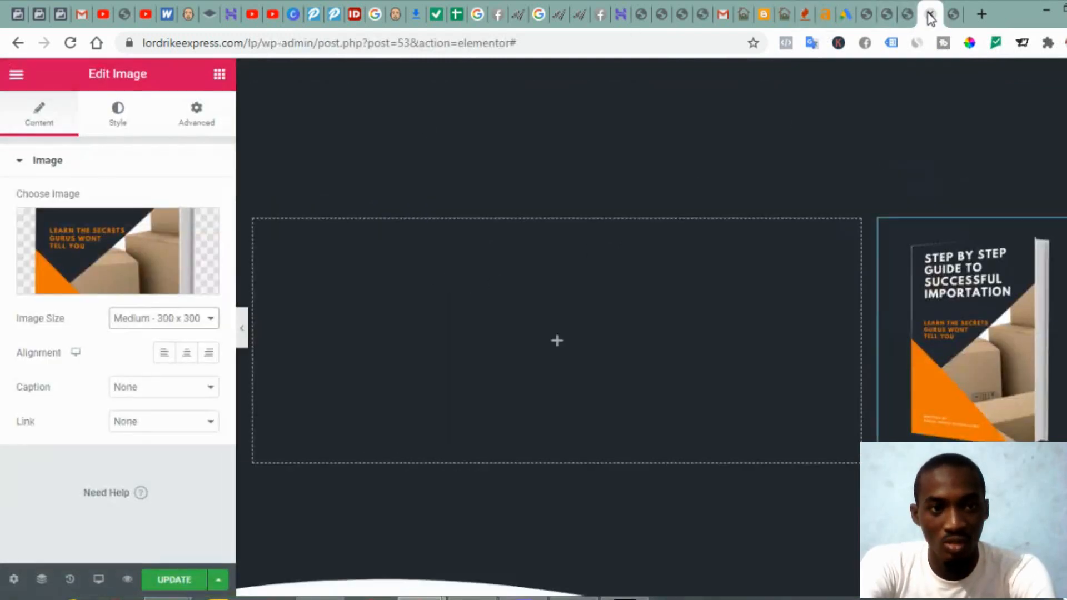
{"action": "left_click", "coordinate": [219, 77]}
{"action": "left_click_drag", "start_coordinate": [159, 233], "coordinate": [689, 300]}
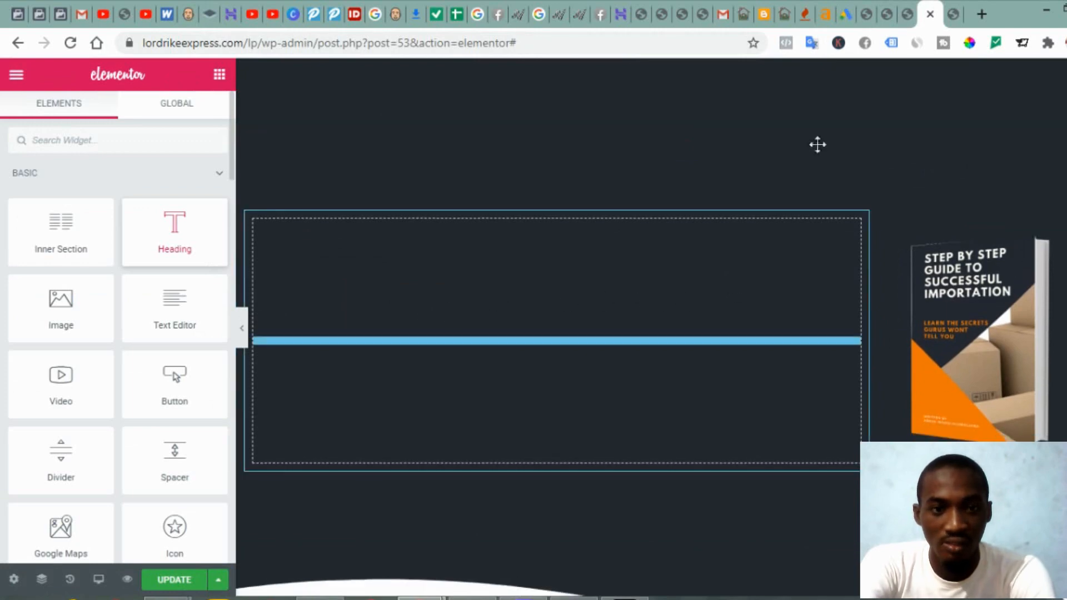
Step: Copy the thank-you page's heading and set the title to 'Thanks For Registering !'
{"action": "left_click", "coordinate": [908, 14]}
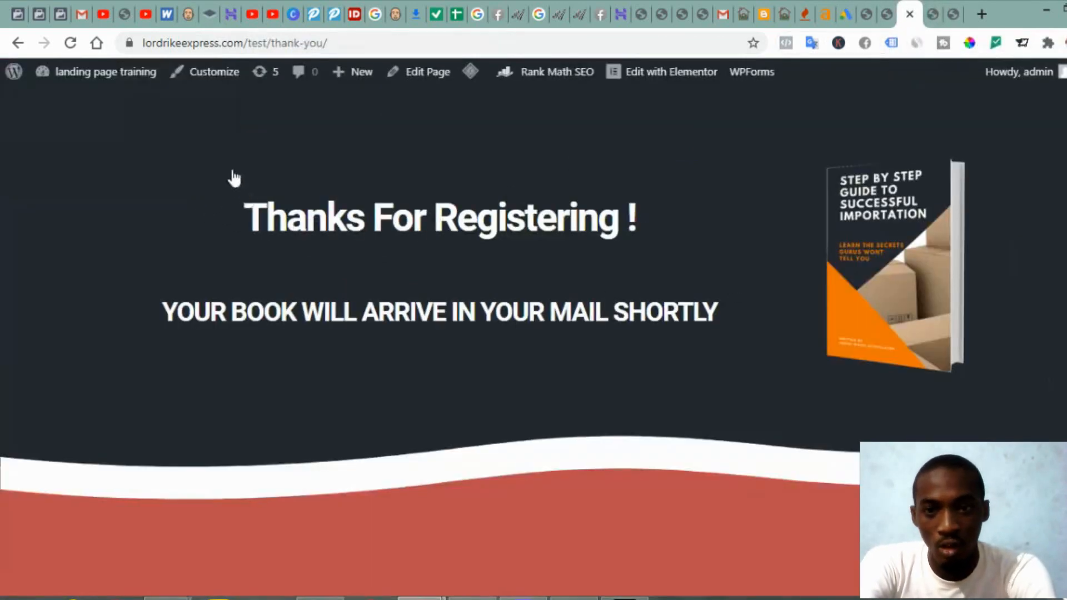
{"action": "left_click_drag", "start_coordinate": [237, 186], "coordinate": [661, 205]}
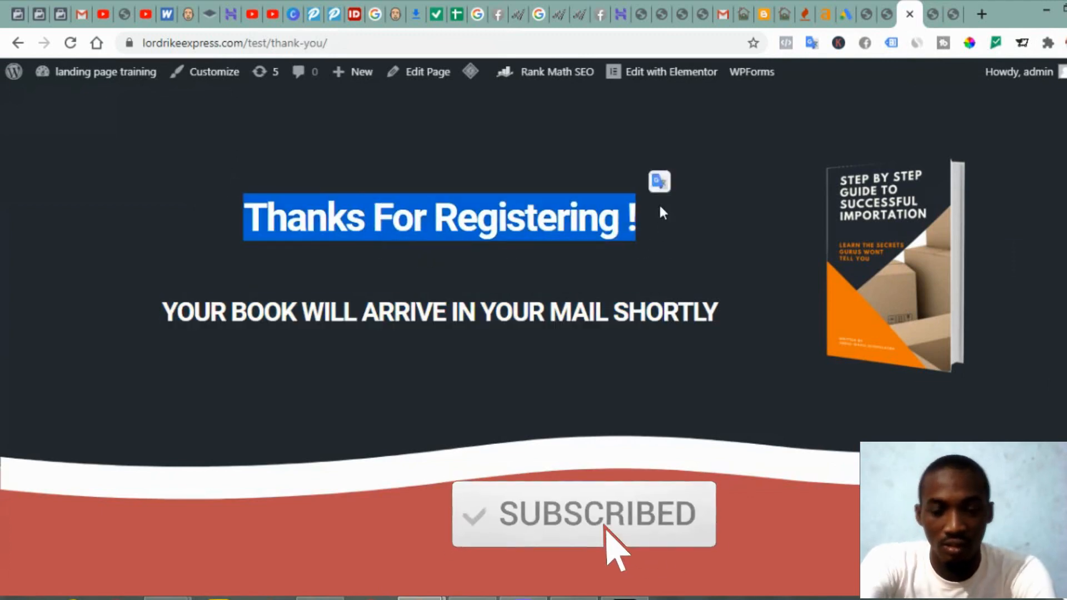
{"action": "left_click", "coordinate": [888, 14]}
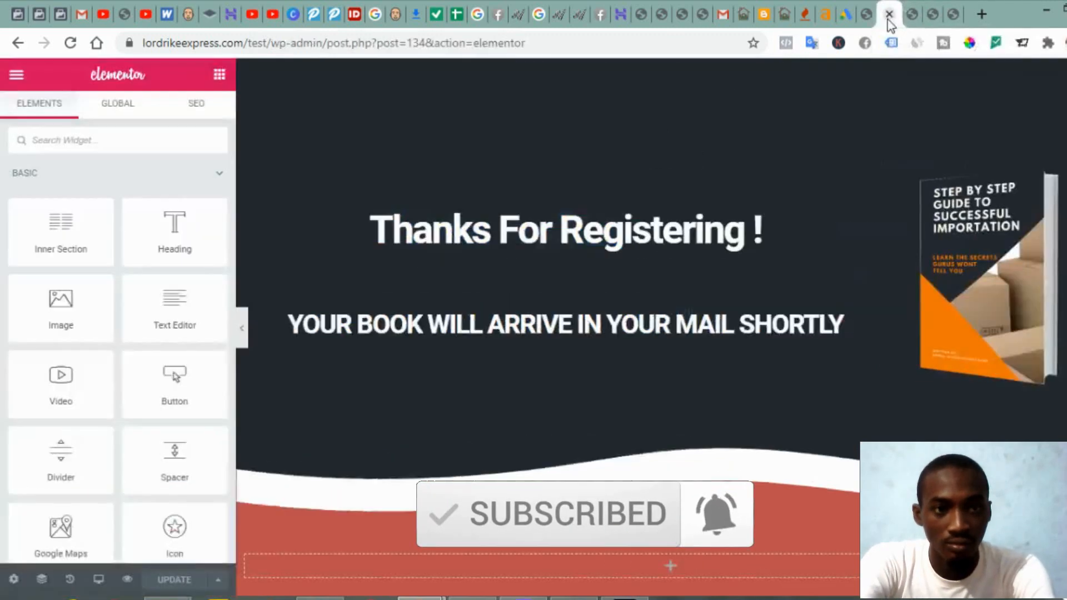
{"action": "left_click", "coordinate": [933, 15]}
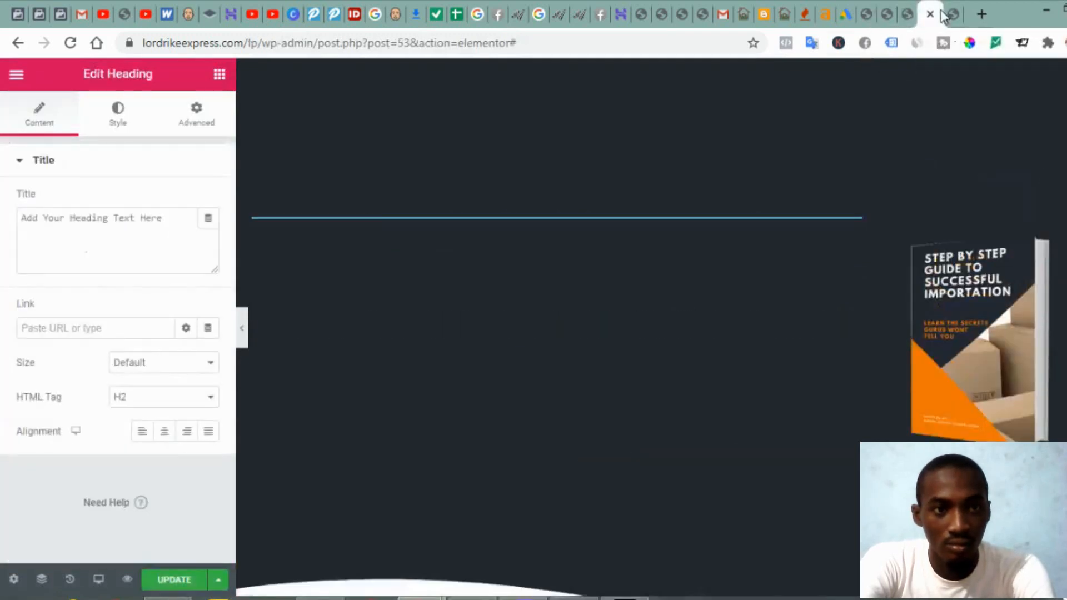
{"action": "left_click", "coordinate": [165, 237]}
{"action": "key", "text": "ctrl+a"}
{"action": "type", "text": "Thanks For Registering !"}
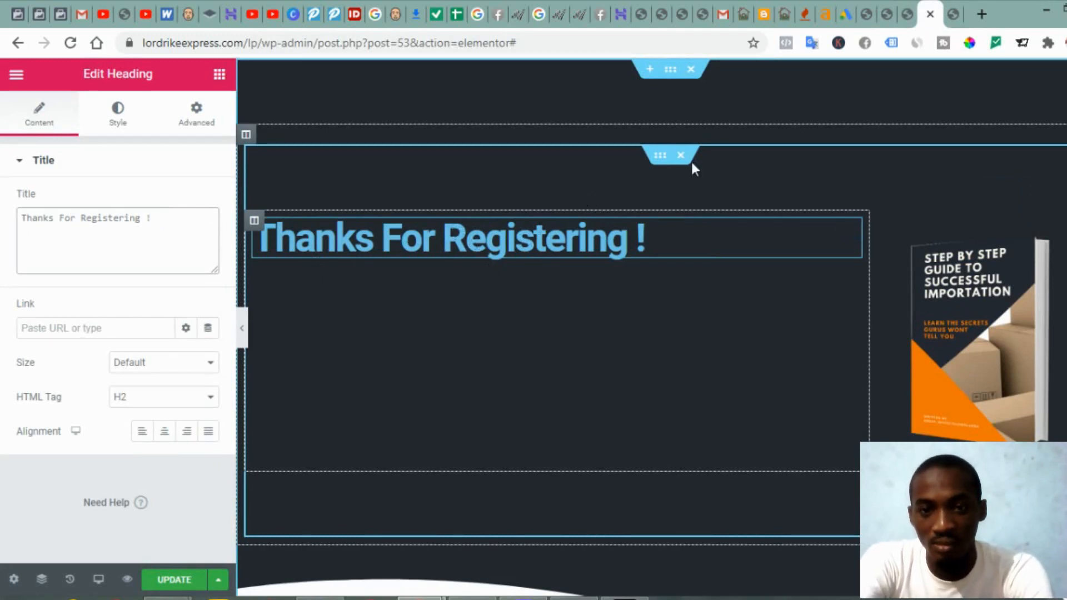
{"action": "left_click", "coordinate": [907, 14]}
{"action": "left_click", "coordinate": [934, 14]}
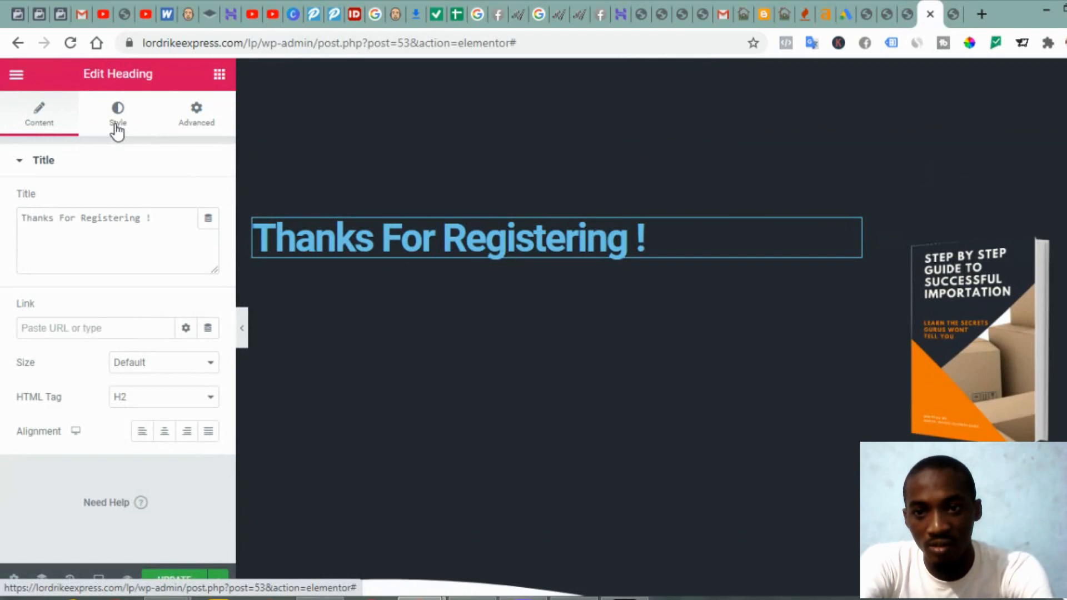
Step: Set the heading's text colour to white, comparing against the live thank-you page
{"action": "left_click", "coordinate": [117, 129]}
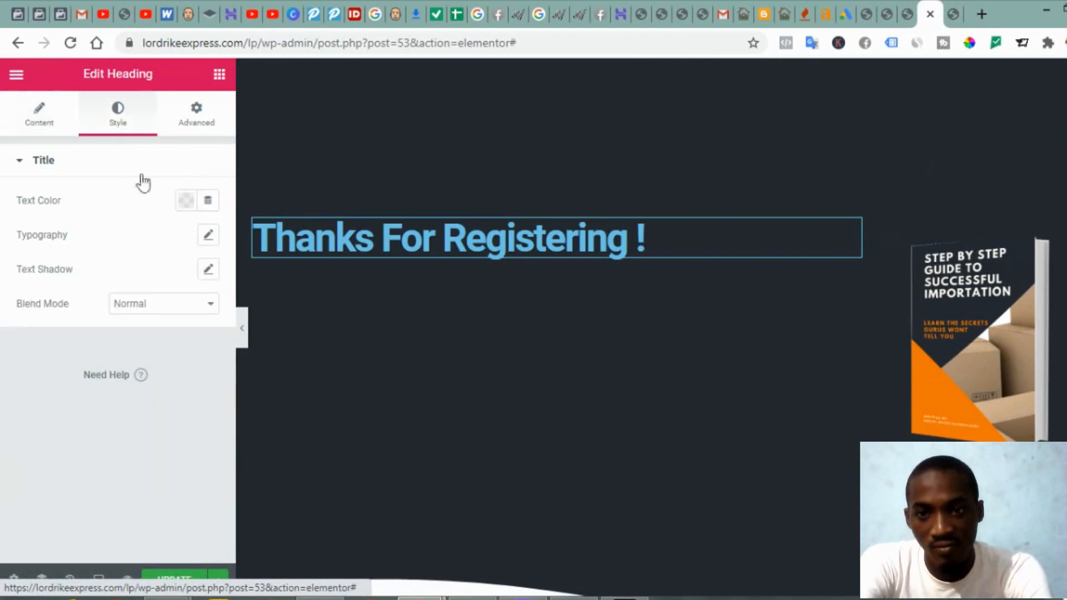
{"action": "left_click", "coordinate": [185, 202]}
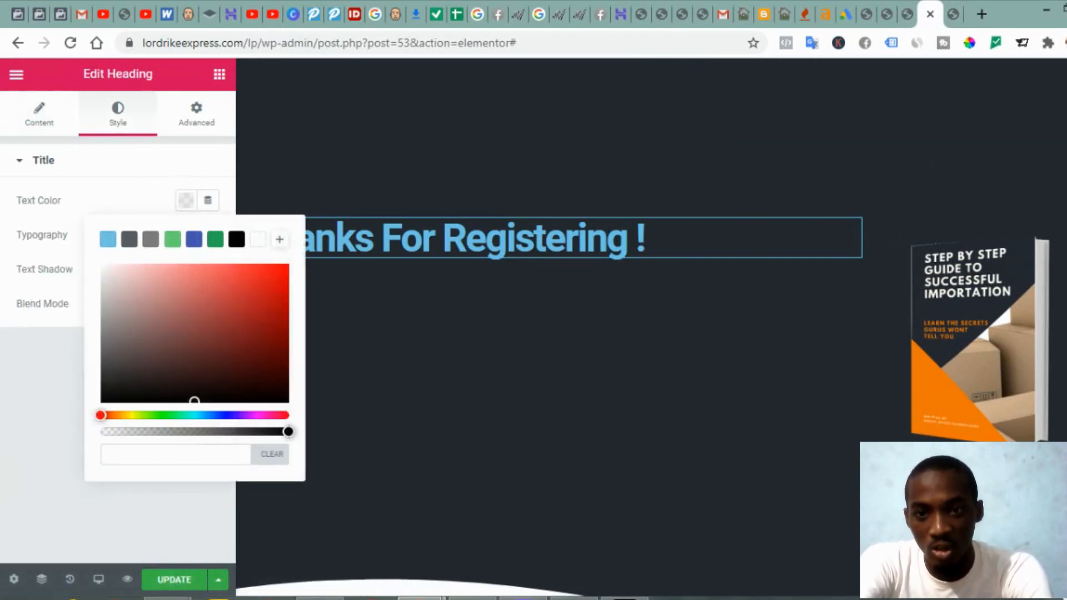
{"action": "left_click", "coordinate": [257, 239]}
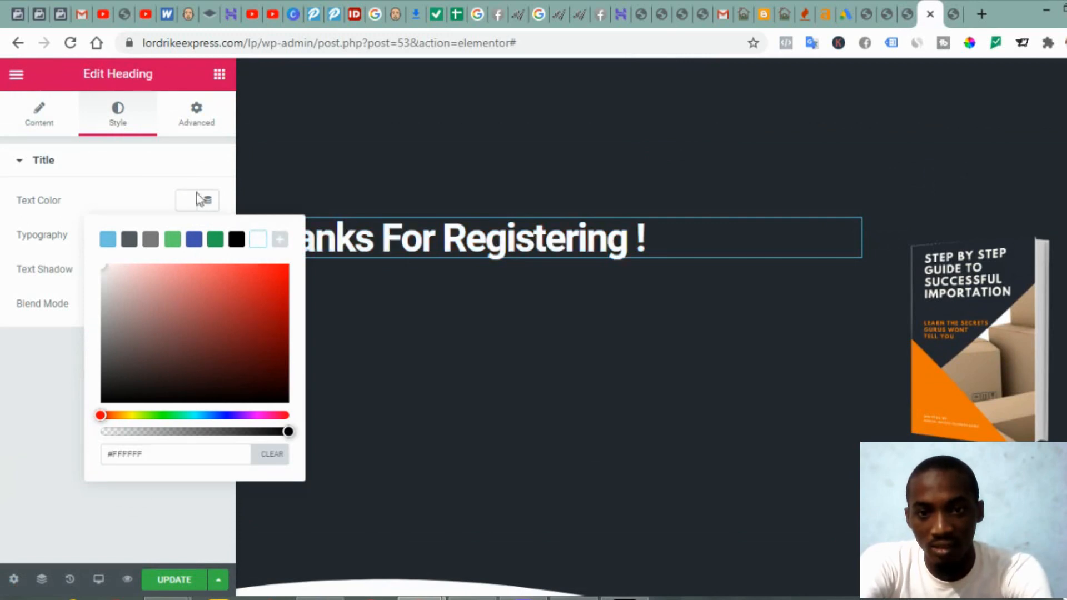
{"action": "left_click", "coordinate": [908, 14]}
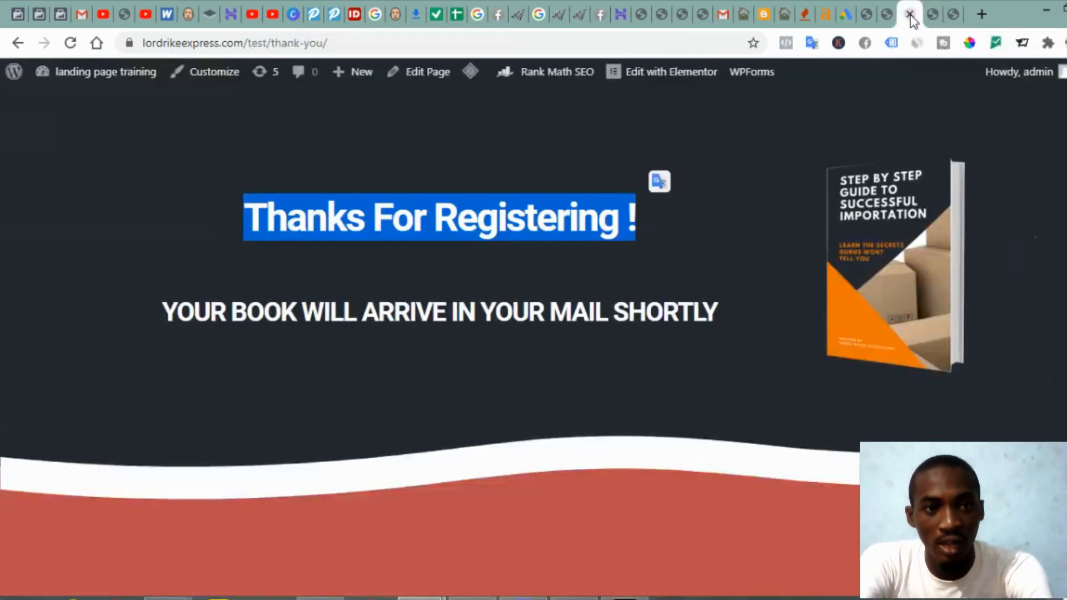
{"action": "left_click", "coordinate": [884, 13]}
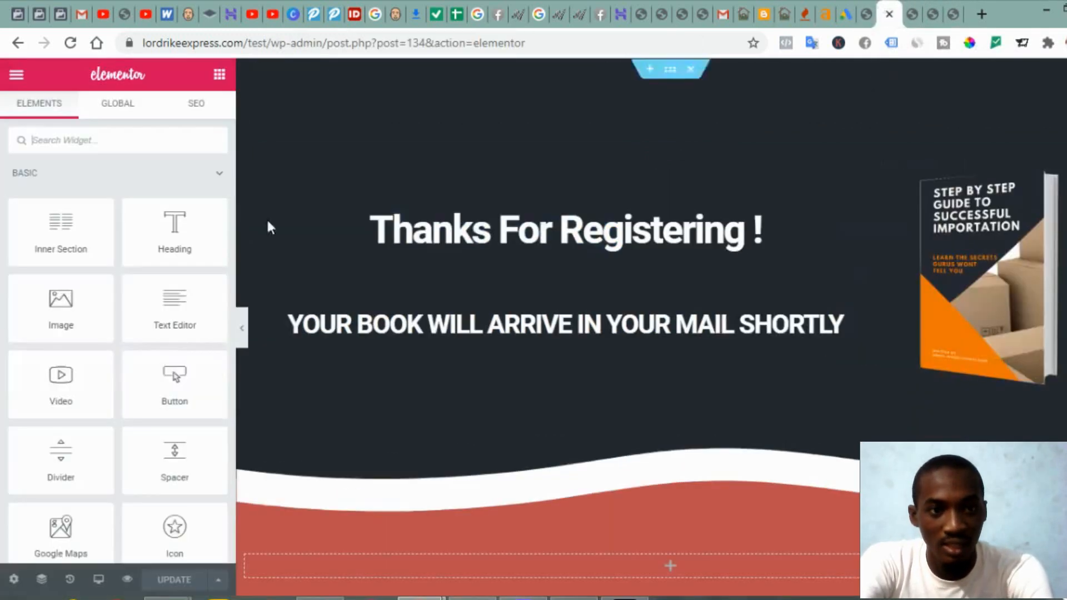
{"action": "left_click", "coordinate": [912, 14]}
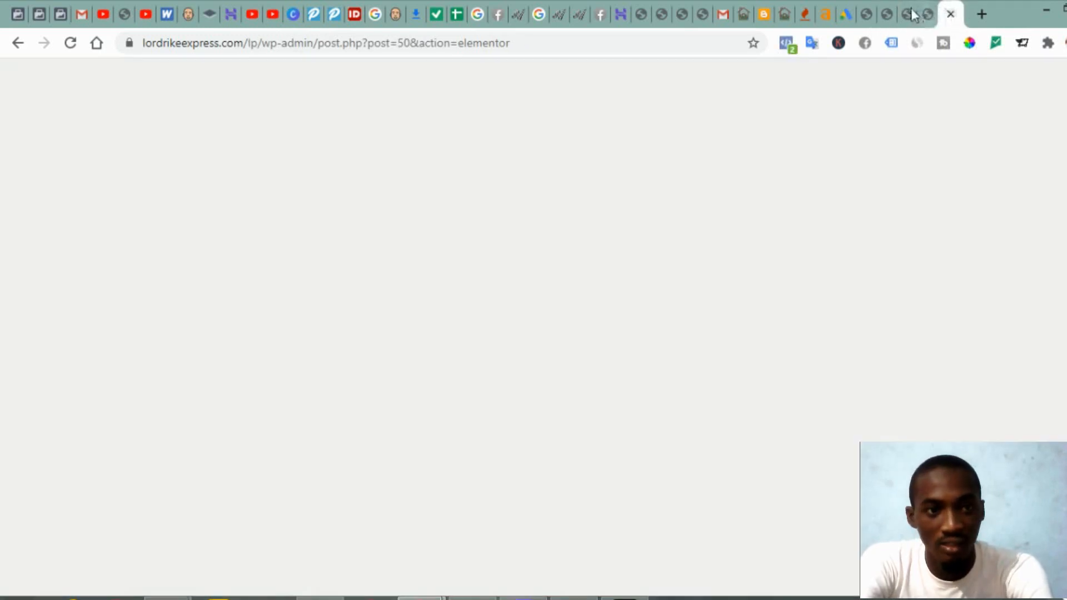
{"action": "left_click", "coordinate": [932, 14]}
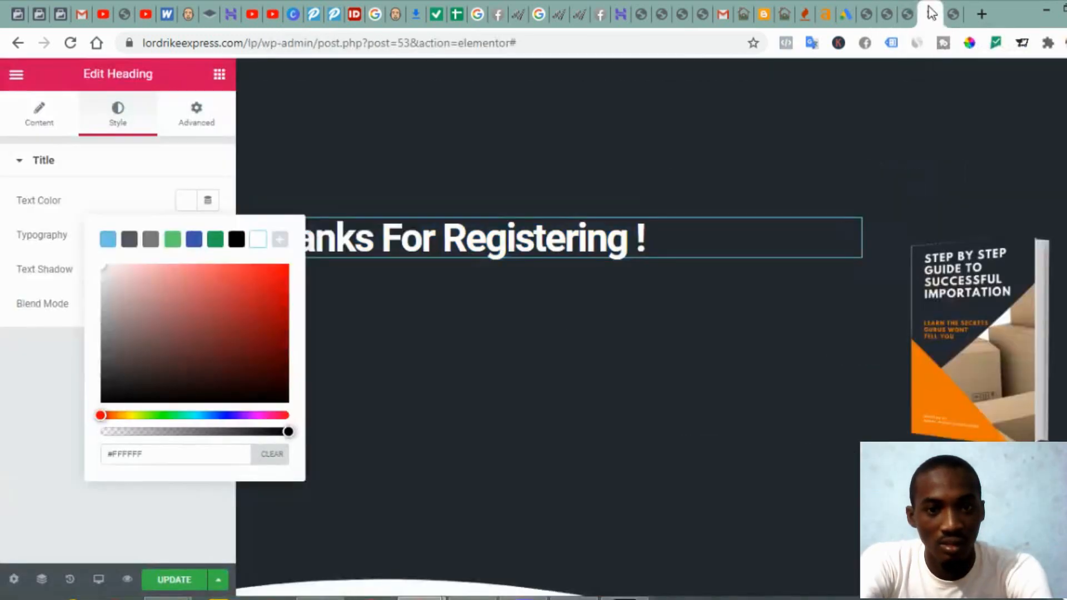
{"action": "left_click", "coordinate": [34, 120]}
Step: Centre-align the 'Thanks For Registering !' heading and view the live thank-you page again
{"action": "left_click", "coordinate": [29, 117]}
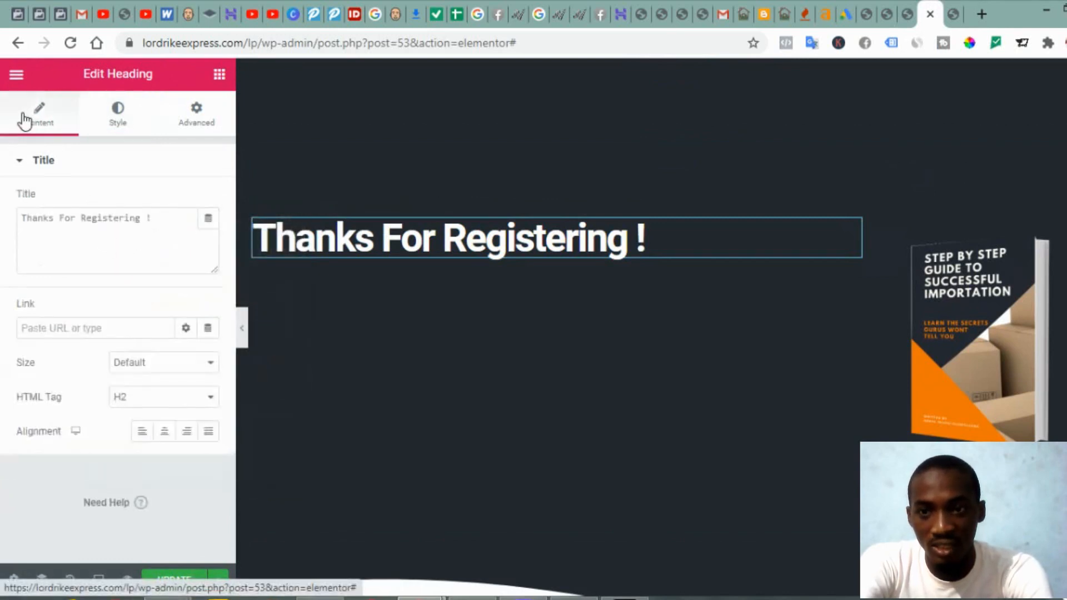
{"action": "left_click", "coordinate": [163, 433]}
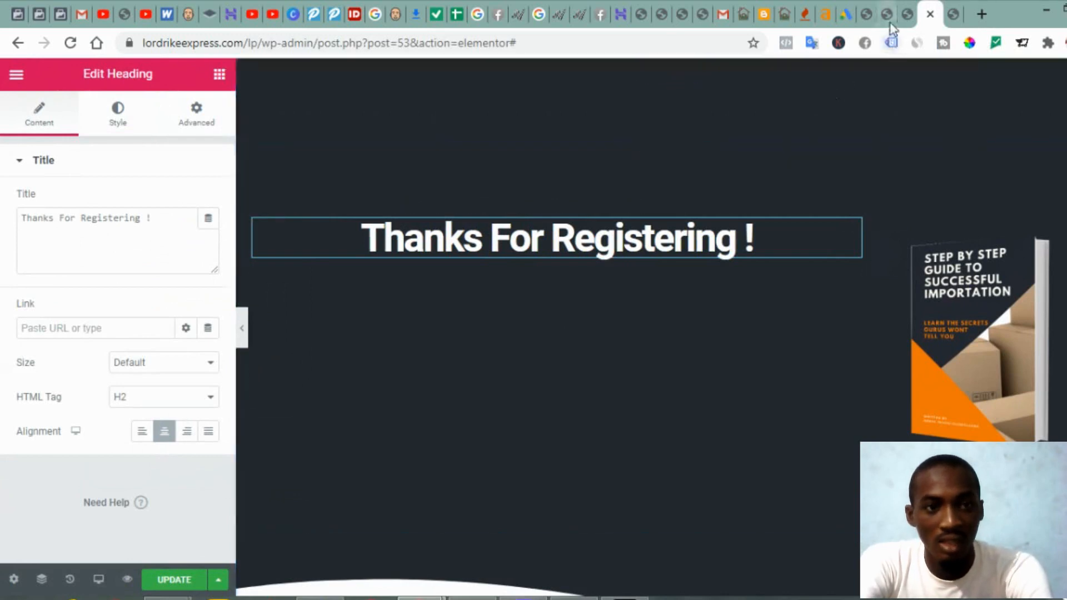
{"action": "left_click", "coordinate": [906, 17]}
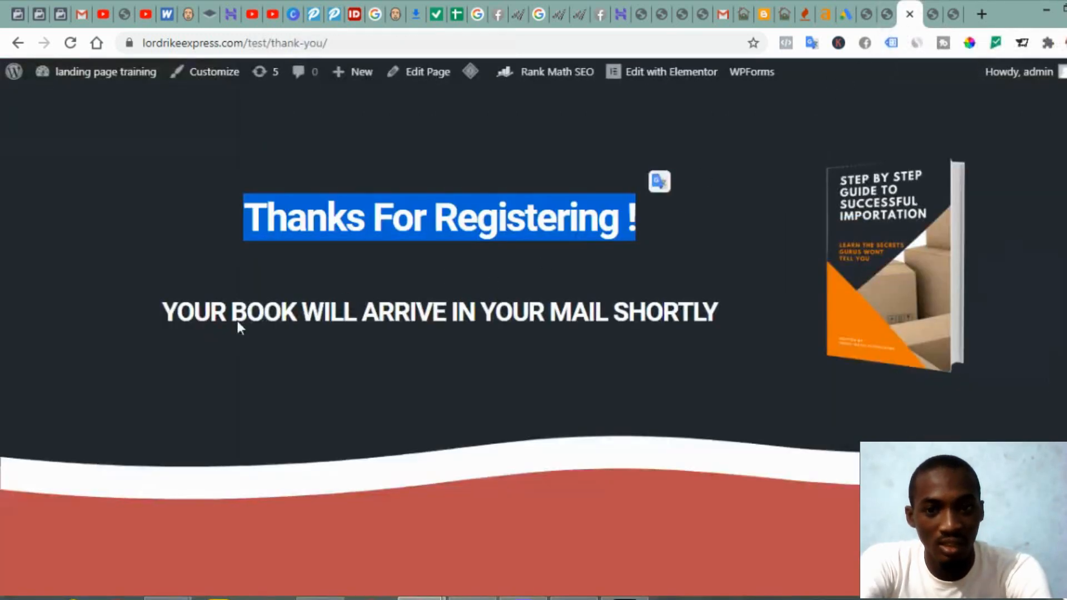
{"action": "left_click", "coordinate": [169, 290]}
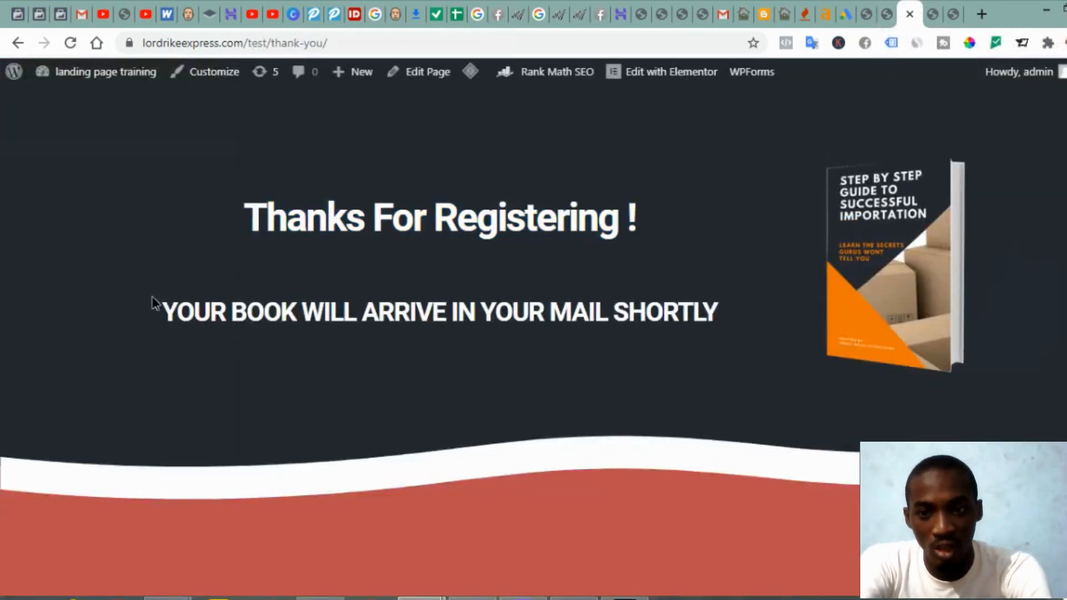
Step: Copy the confirmation line and add a new Heading widget below the thank-you title
{"action": "left_click_drag", "start_coordinate": [154, 303], "coordinate": [715, 303]}
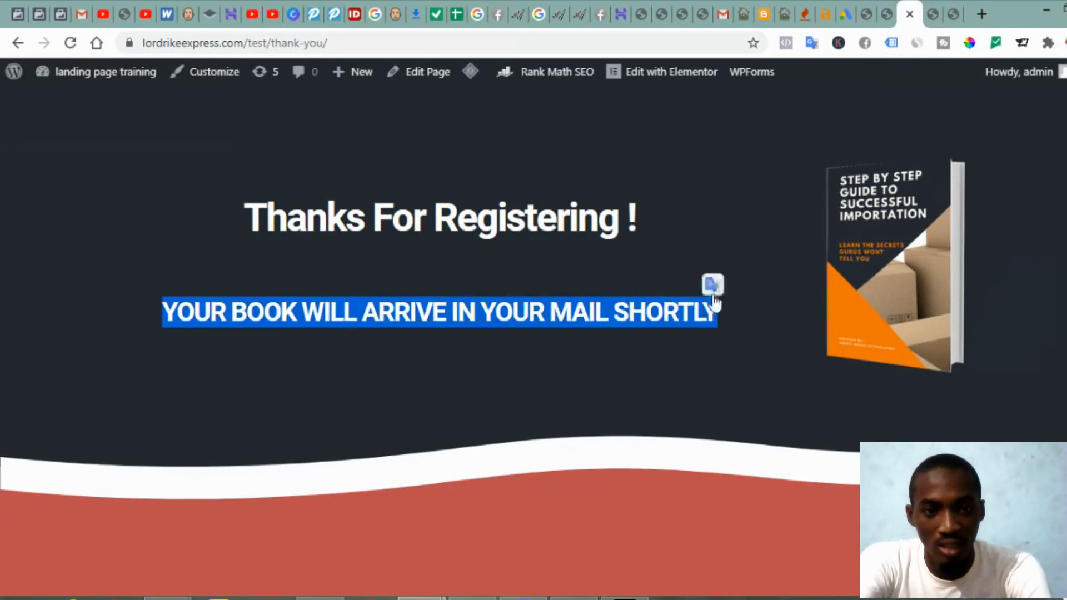
{"action": "left_click", "coordinate": [925, 15]}
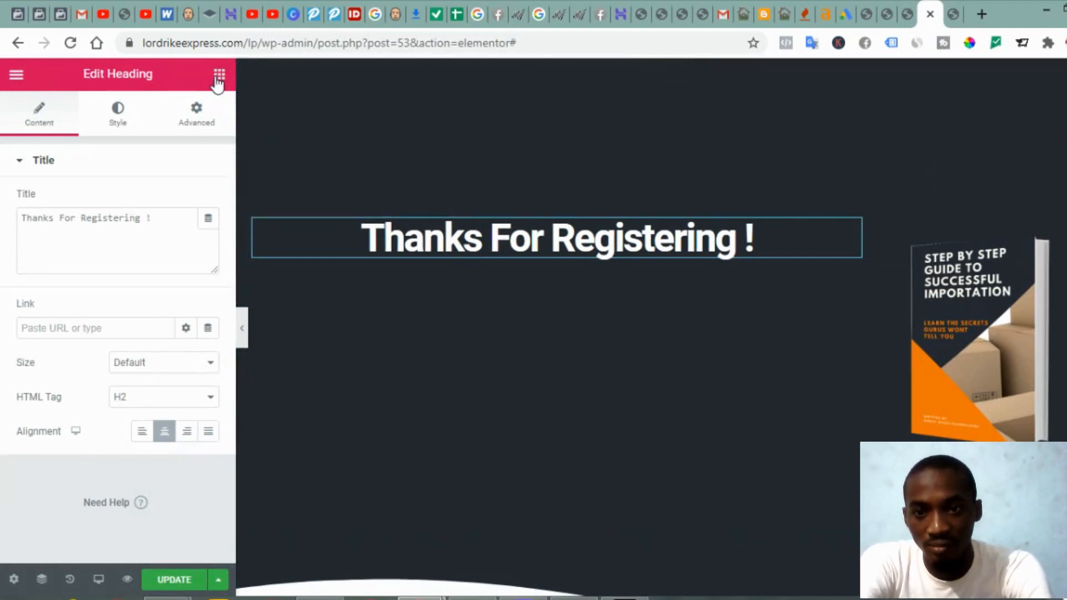
{"action": "left_click", "coordinate": [218, 78]}
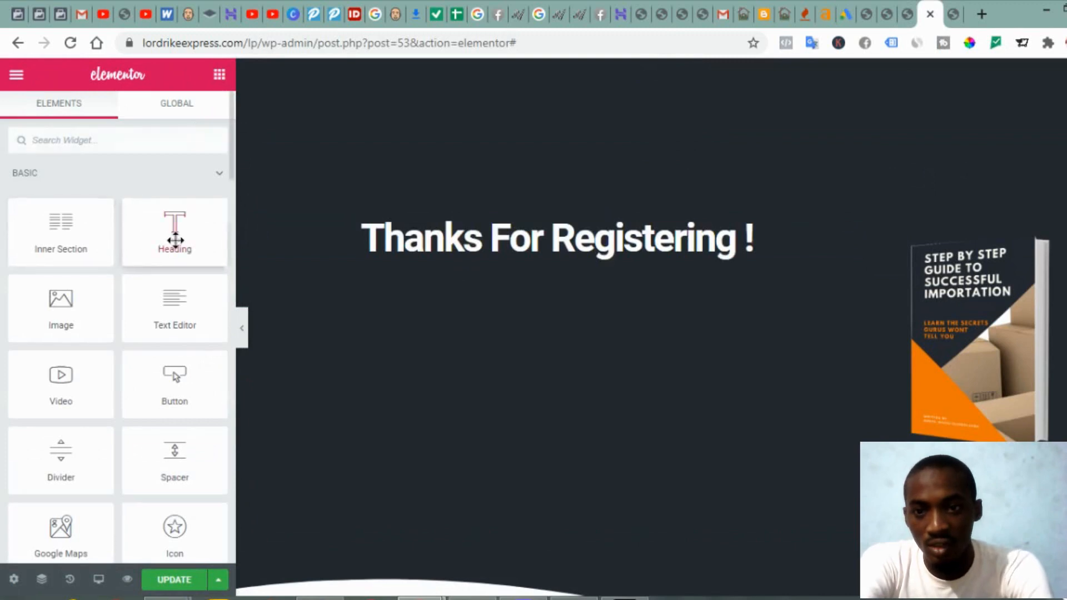
{"action": "left_click_drag", "start_coordinate": [175, 240], "coordinate": [505, 338]}
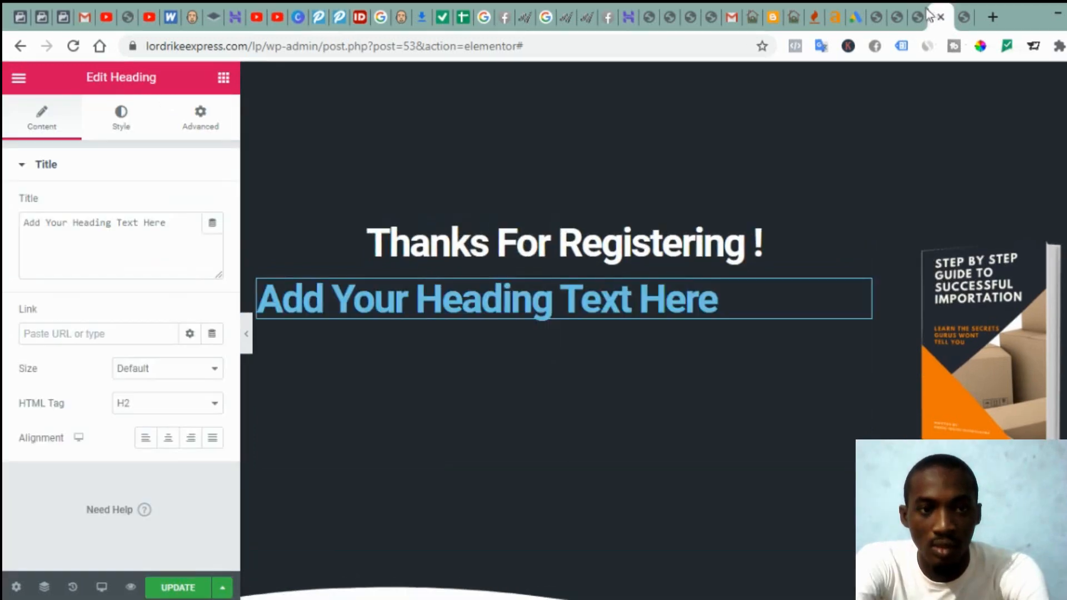
Step: Paste 'YOUR BOOK WILL ARRIVE IN YOUR MAIL SHORTLY' as the new heading's title and centre it
{"action": "left_click", "coordinate": [919, 14]}
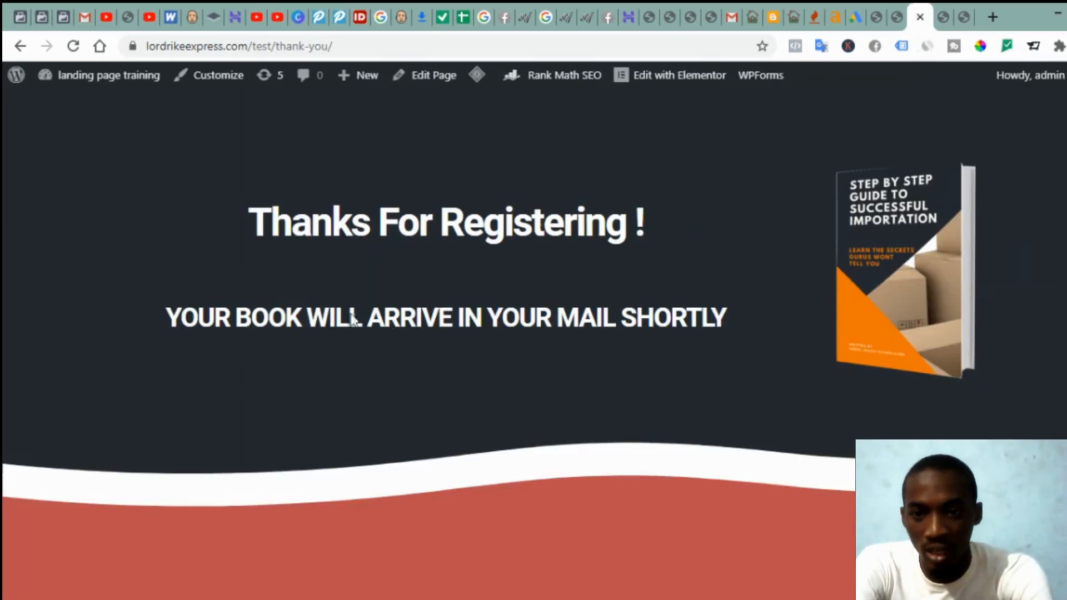
{"action": "left_click_drag", "start_coordinate": [157, 310], "coordinate": [740, 298]}
{"action": "key", "text": "ctrl+c"}
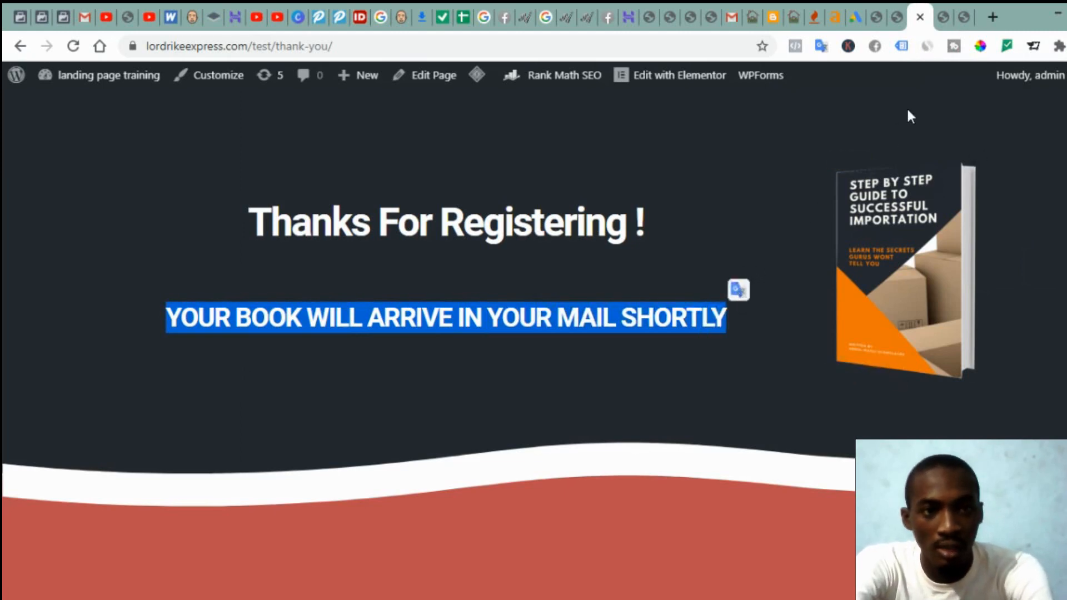
{"action": "left_click", "coordinate": [941, 28]}
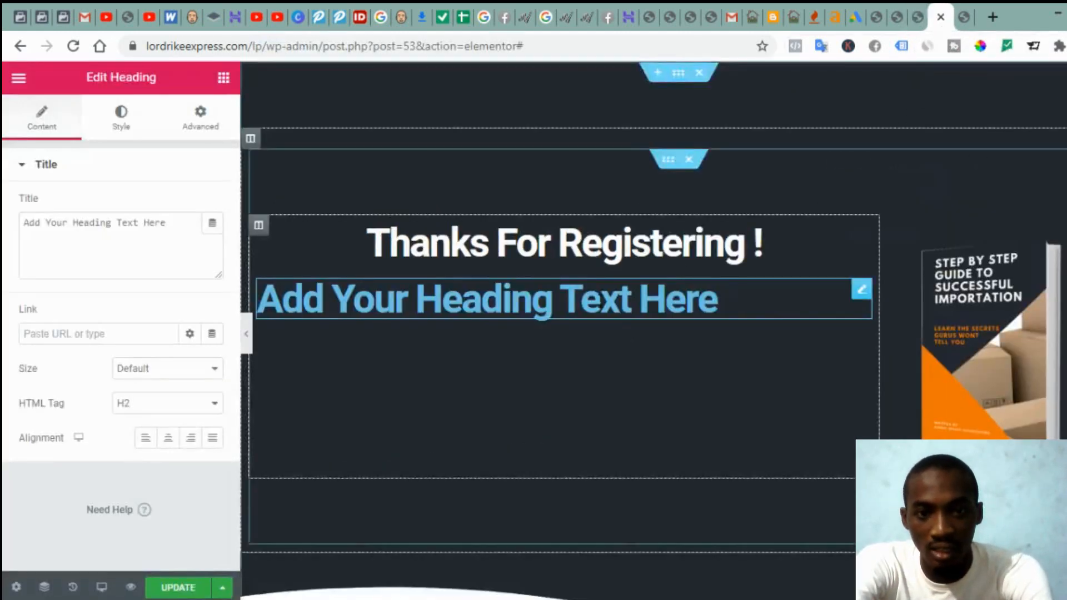
{"action": "left_click", "coordinate": [83, 248]}
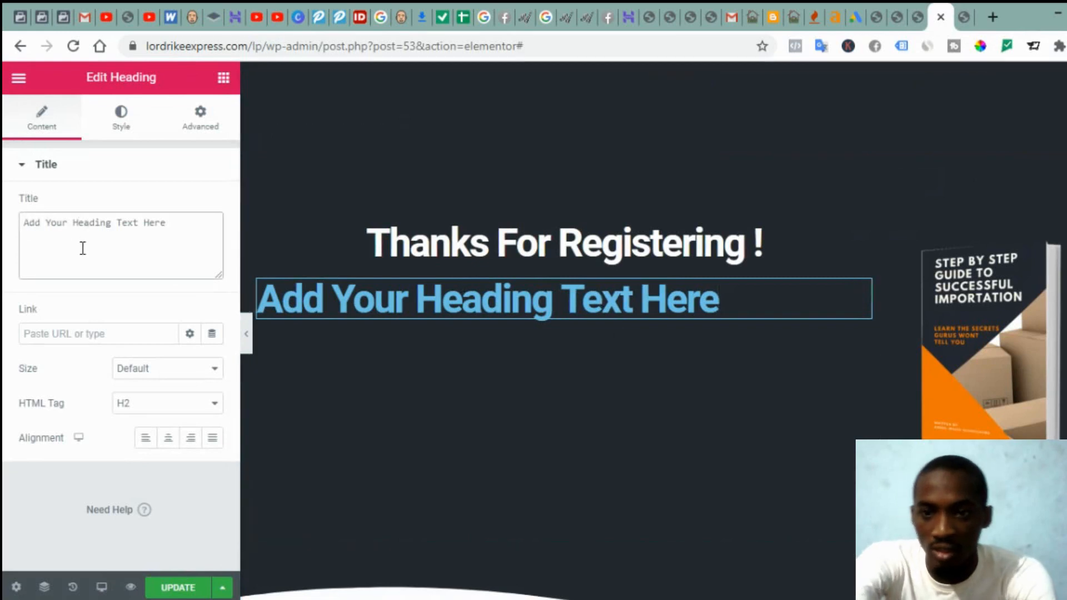
{"action": "key", "text": "ctrl+a"}
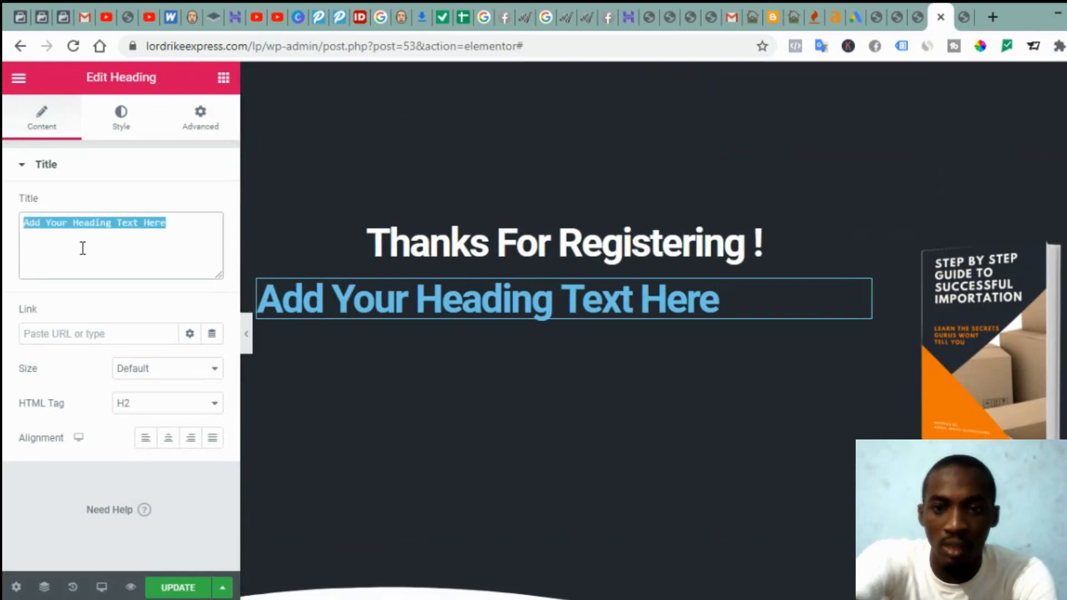
{"action": "key", "text": "ctrl+v"}
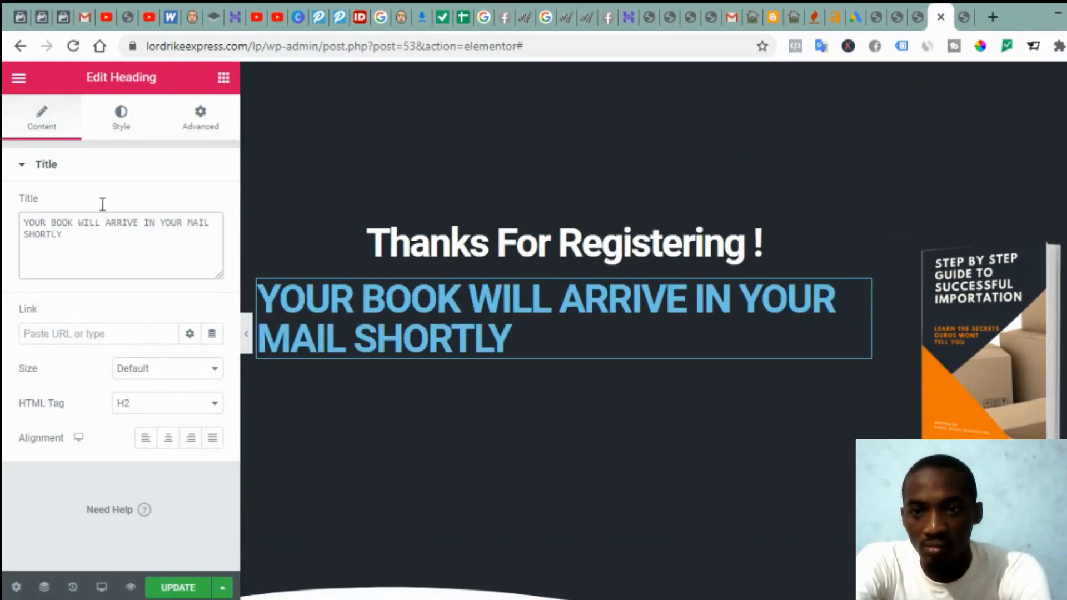
{"action": "left_click", "coordinate": [168, 442]}
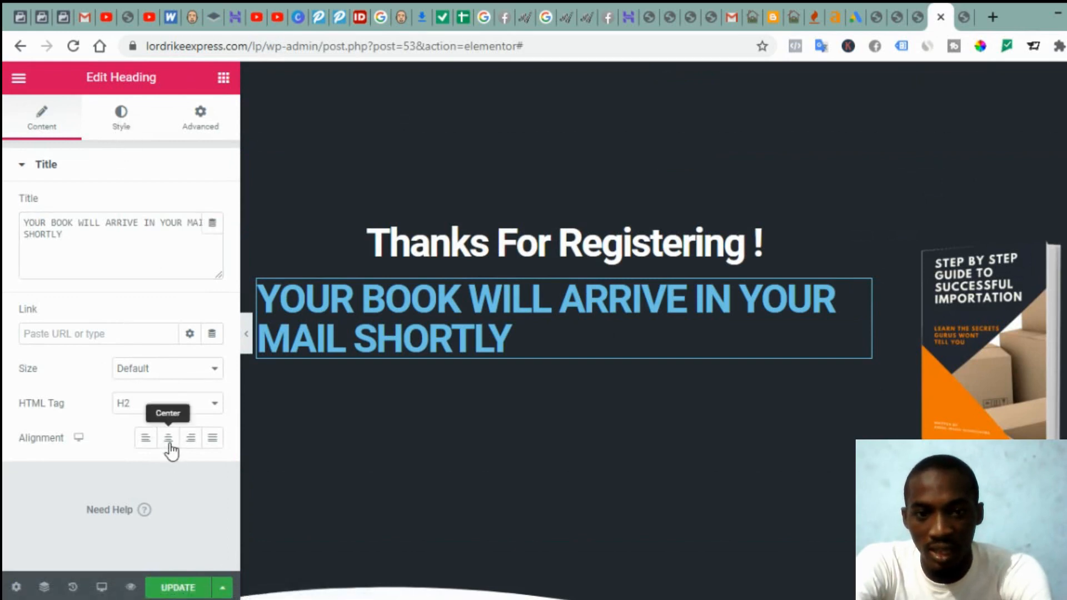
{"action": "left_click", "coordinate": [123, 132]}
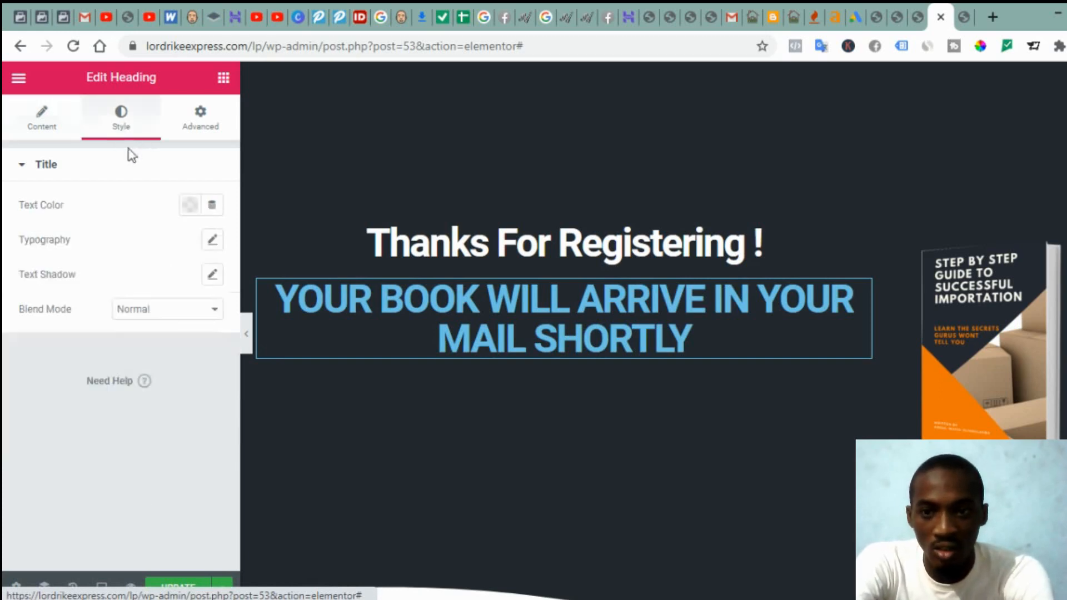
Step: Make the 'YOUR BOOK WILL ARRIVE' heading white with a 34 px typography size
{"action": "left_click", "coordinate": [189, 207]}
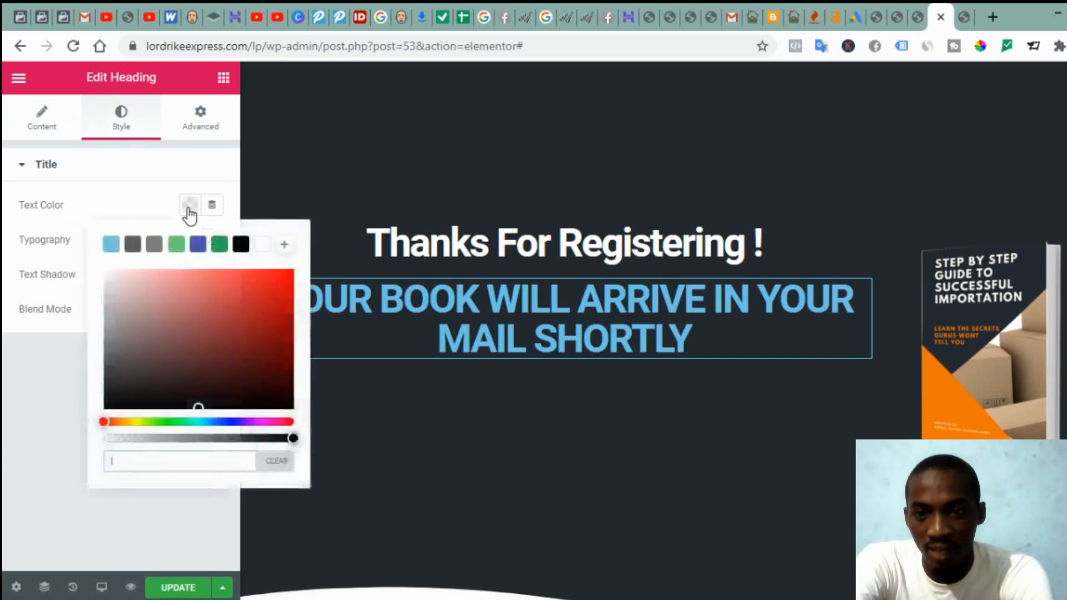
{"action": "left_click", "coordinate": [262, 245]}
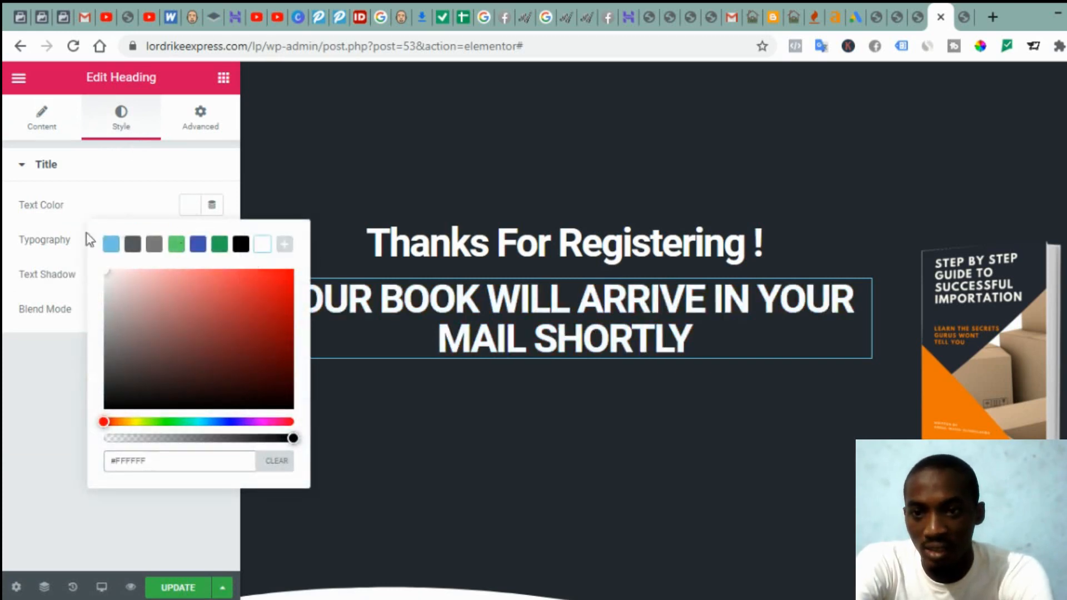
{"action": "left_click", "coordinate": [46, 225]}
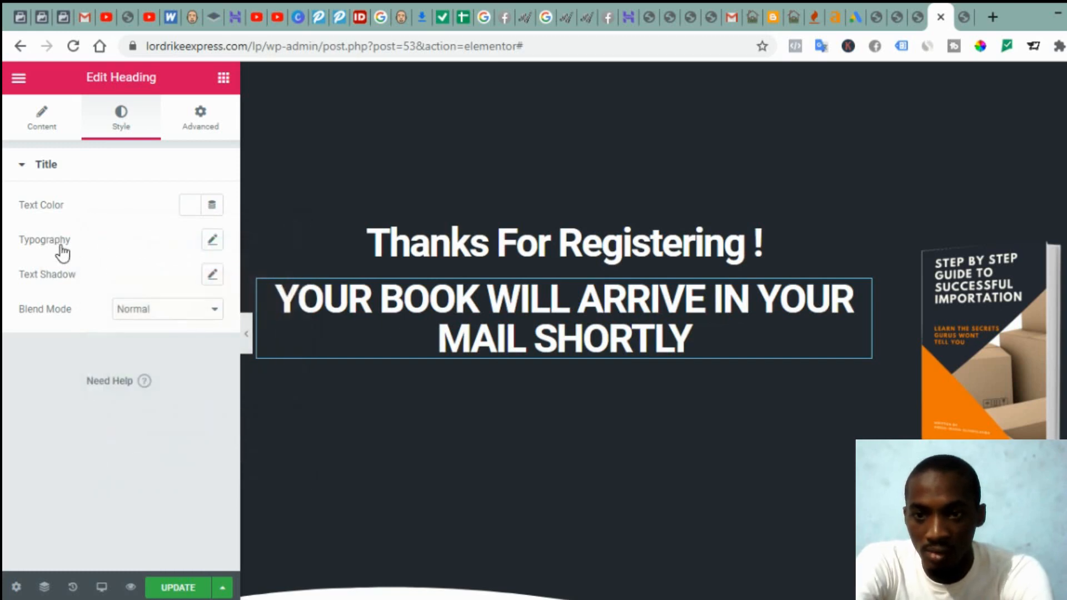
{"action": "left_click", "coordinate": [212, 240]}
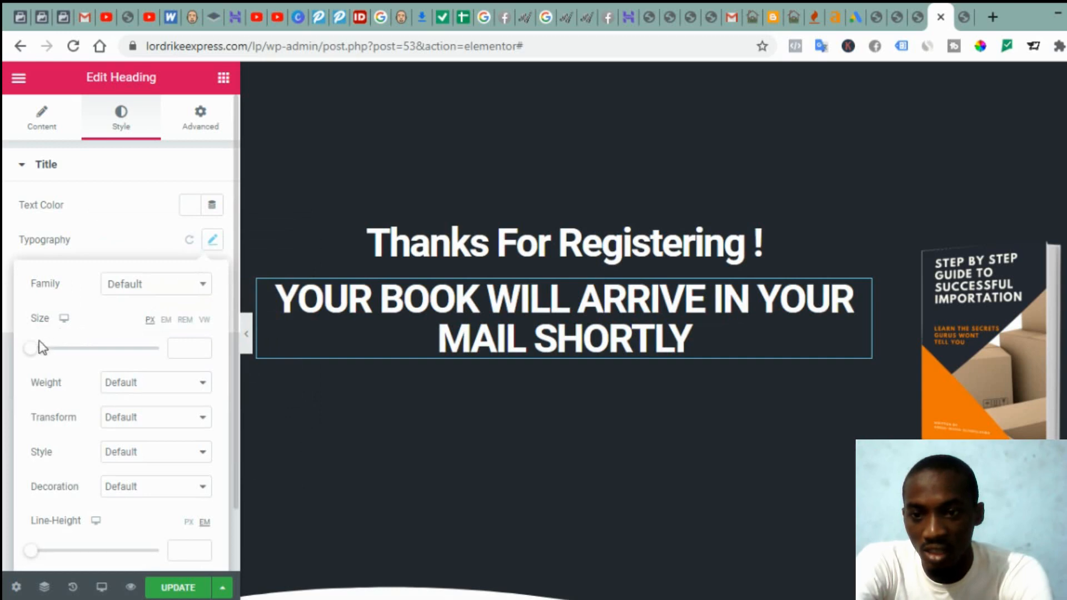
{"action": "mouse_move", "coordinate": [41, 348]}
{"action": "left_mouse_down"}
{"action": "mouse_move", "coordinate": [70, 349]}
{"action": "mouse_move", "coordinate": [57, 349]}
{"action": "left_mouse_up"}
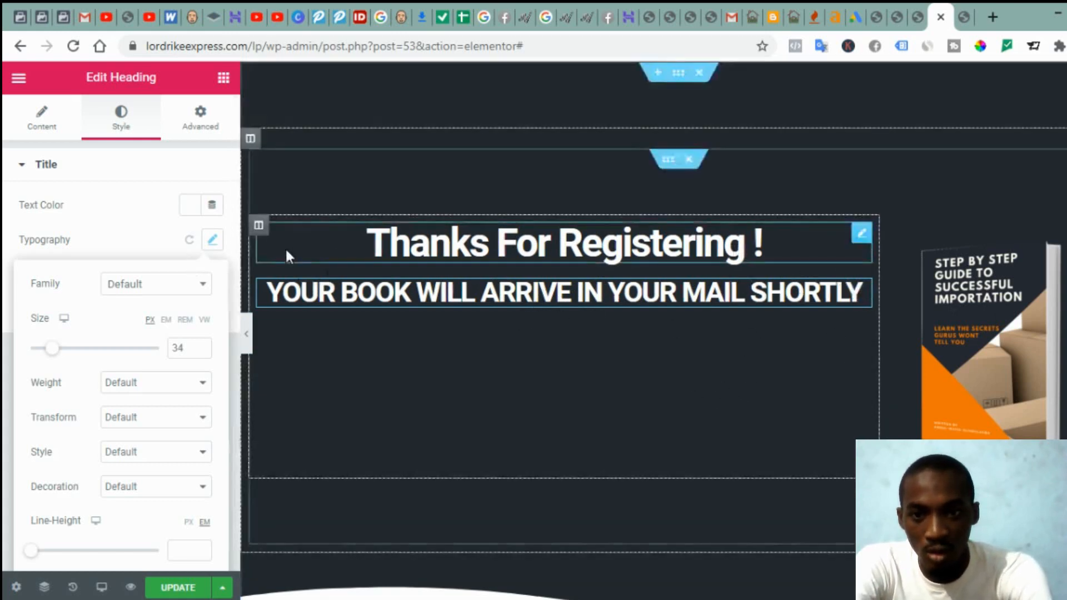
Step: Set the headings' column Vertical Align to Middle
{"action": "left_click", "coordinate": [258, 225]}
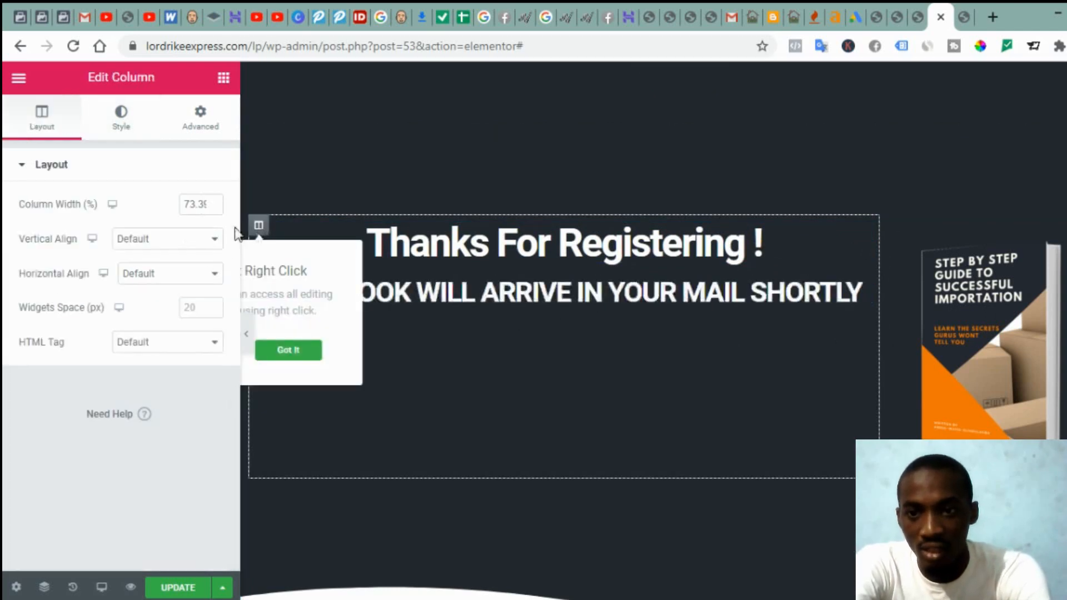
{"action": "left_click", "coordinate": [151, 245]}
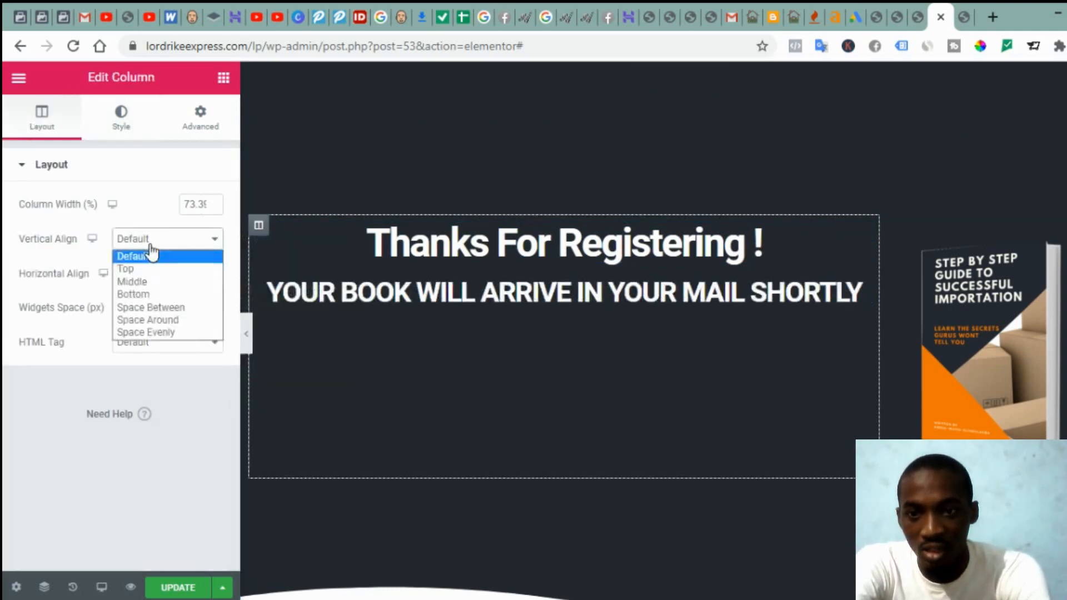
{"action": "left_click", "coordinate": [156, 283]}
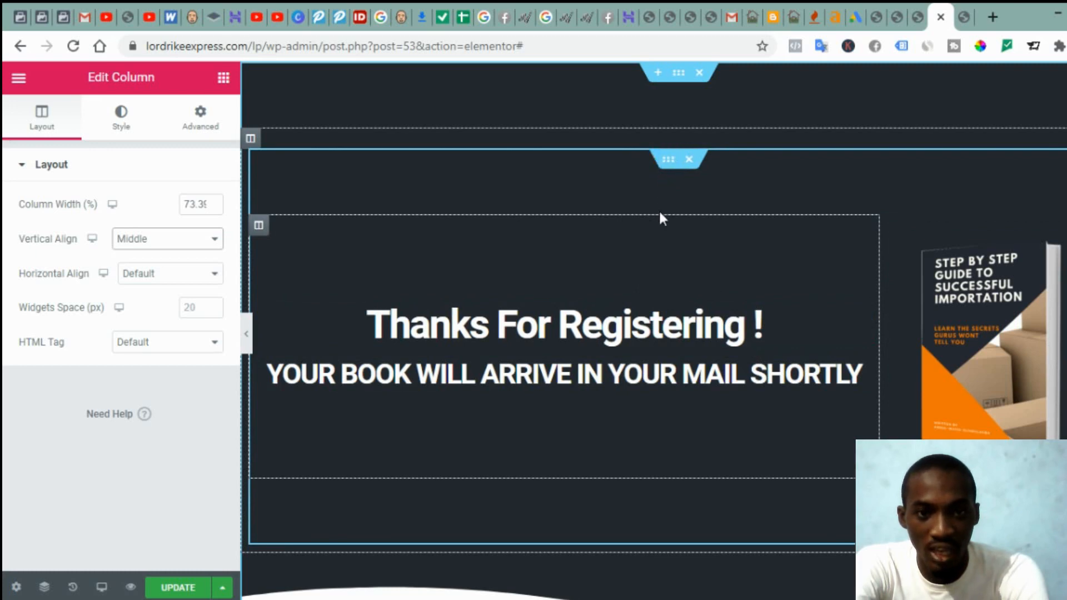
Step: Set the inner section's padding to 0 on all sides, update the page and preview it
{"action": "left_click", "coordinate": [668, 162]}
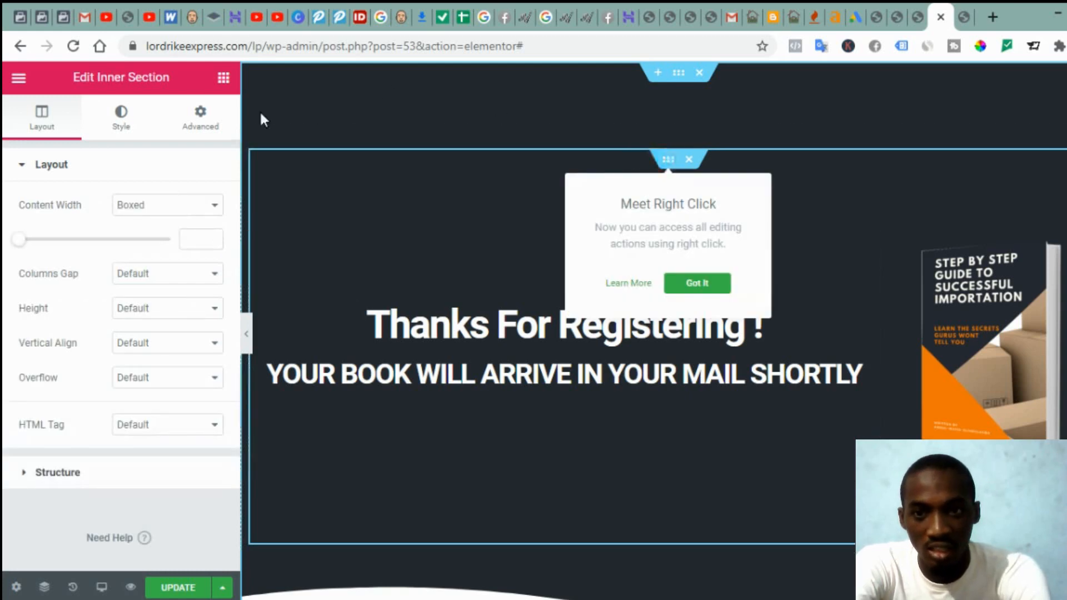
{"action": "left_click", "coordinate": [203, 122]}
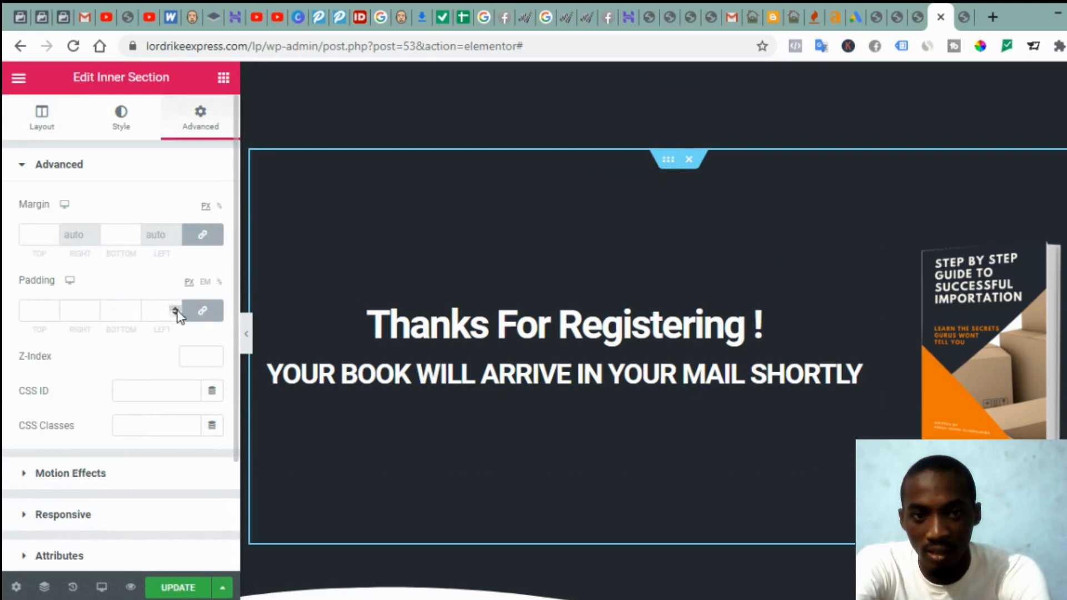
{"action": "left_click", "coordinate": [175, 310]}
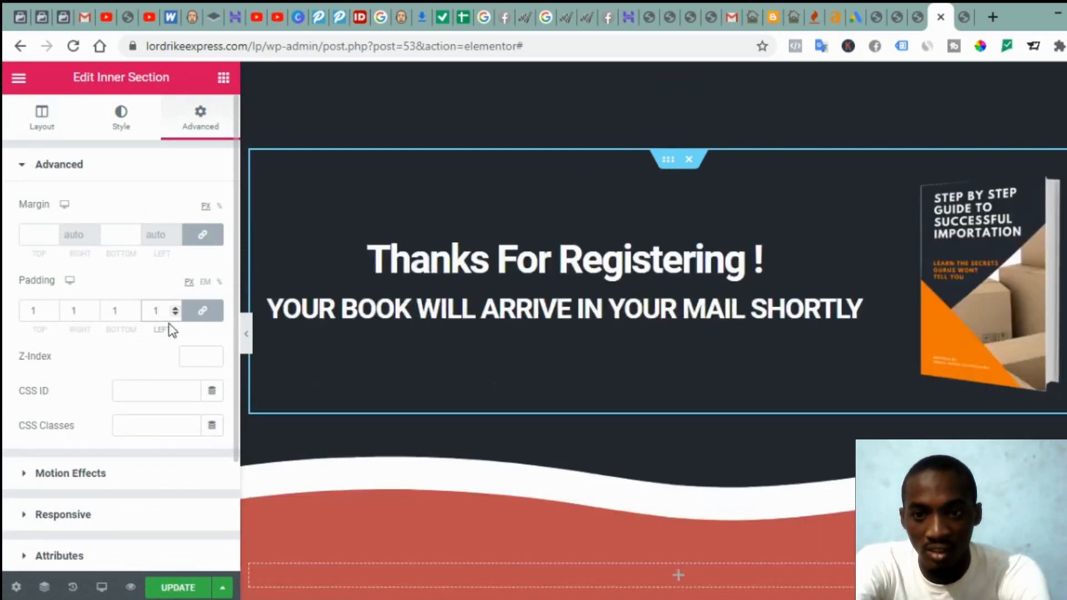
{"action": "left_click", "coordinate": [175, 315]}
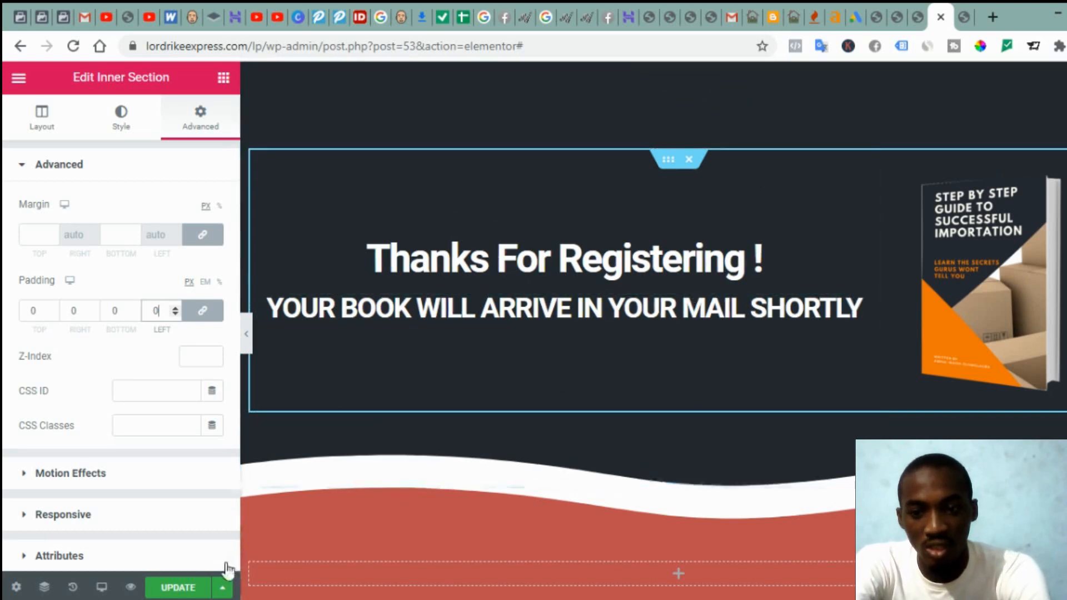
{"action": "left_click", "coordinate": [174, 589]}
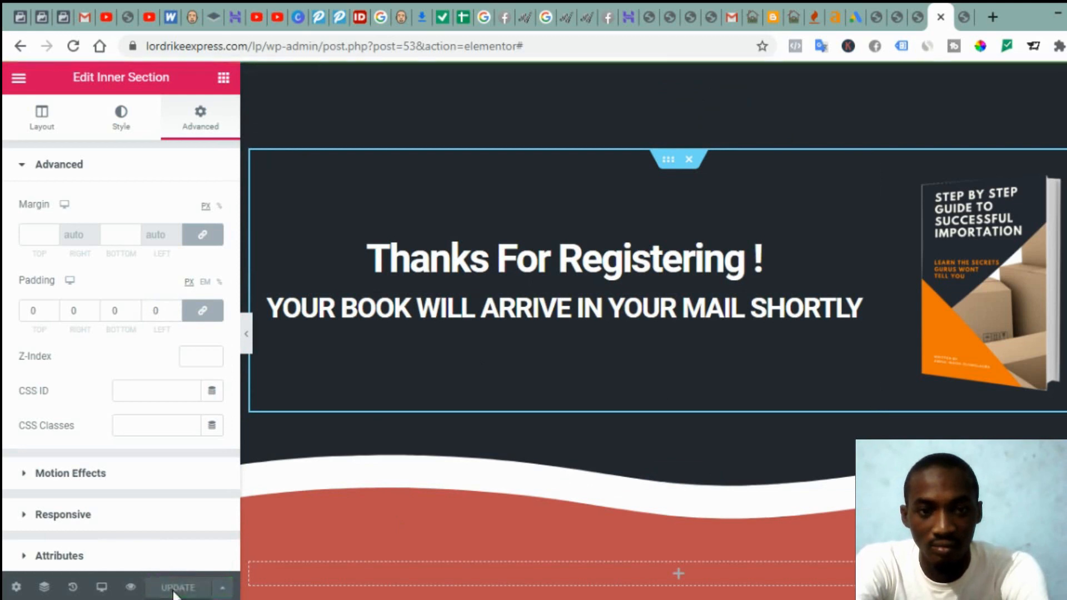
{"action": "left_click", "coordinate": [130, 588]}
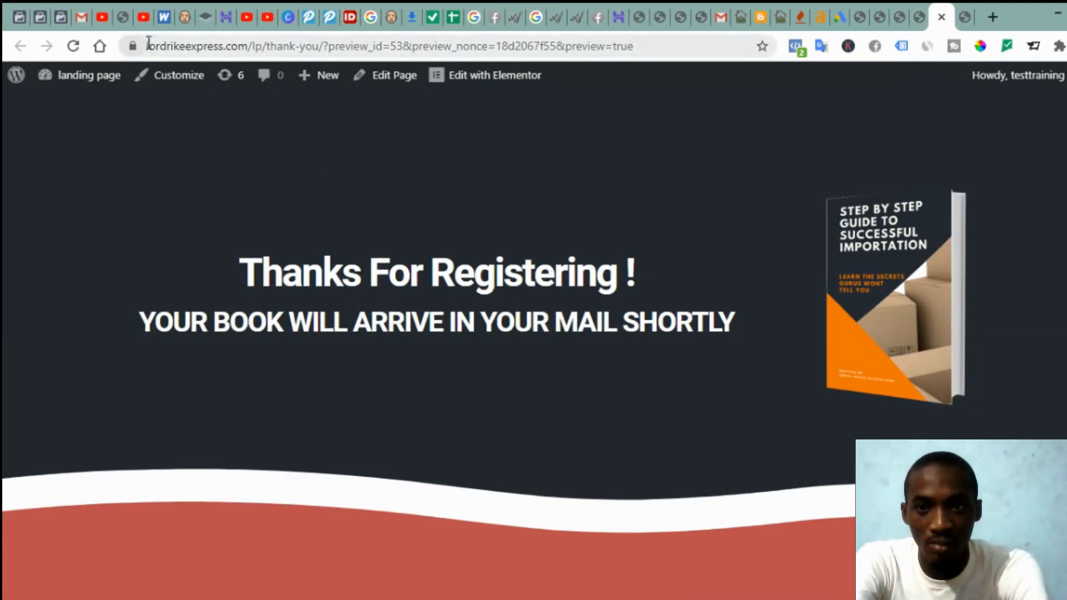
Step: Check the thank-you preview's web address, then switch to the GetResponse Forms list
{"action": "left_click_drag", "start_coordinate": [149, 44], "coordinate": [317, 65]}
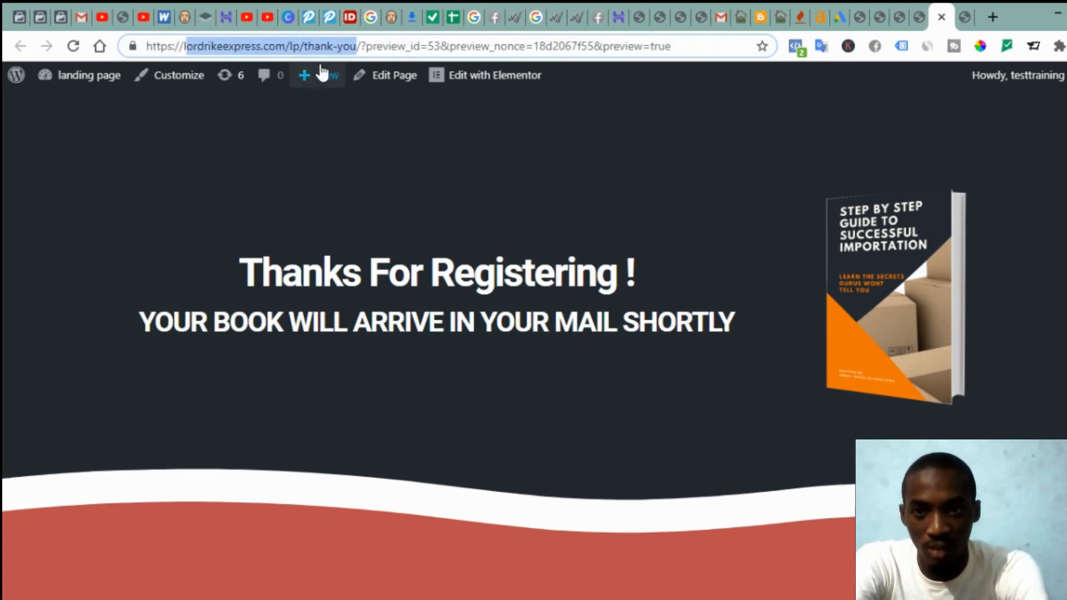
{"action": "key", "text": "Right"}
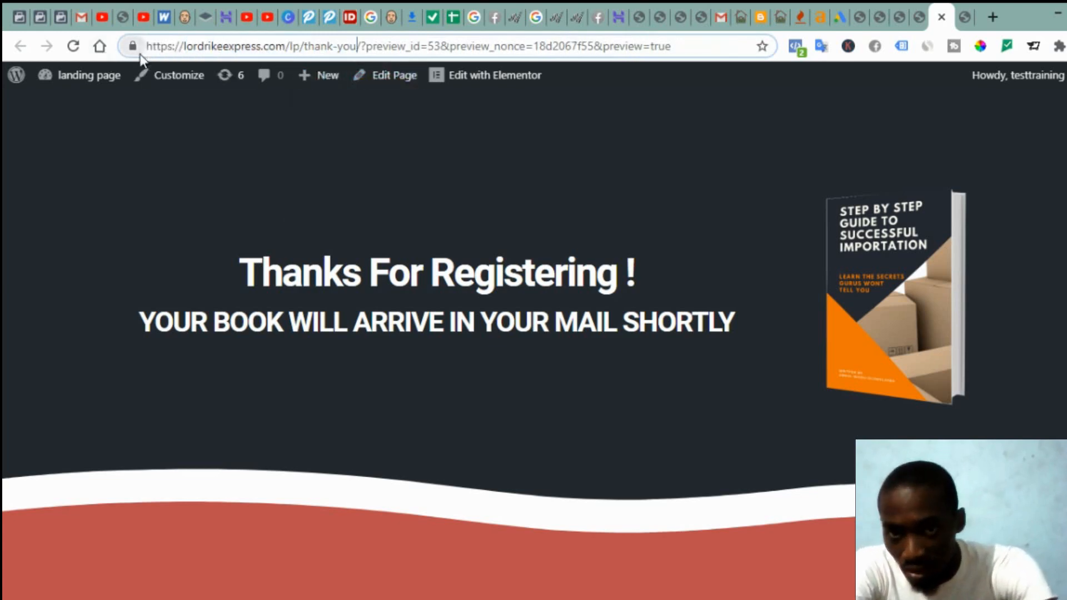
{"action": "key", "text": "shift+Home"}
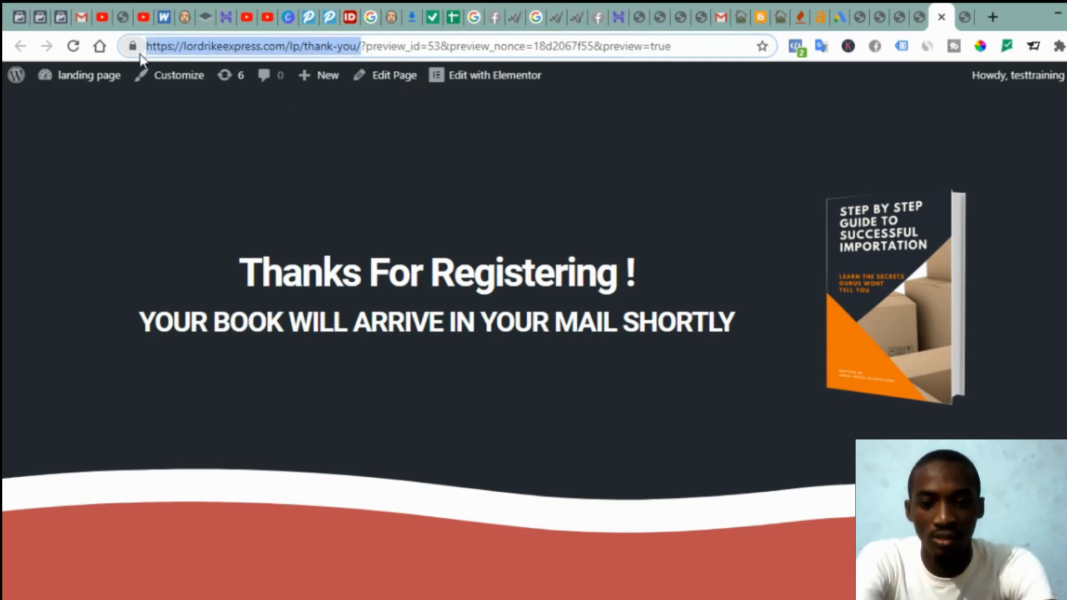
{"action": "left_click", "coordinate": [793, 173]}
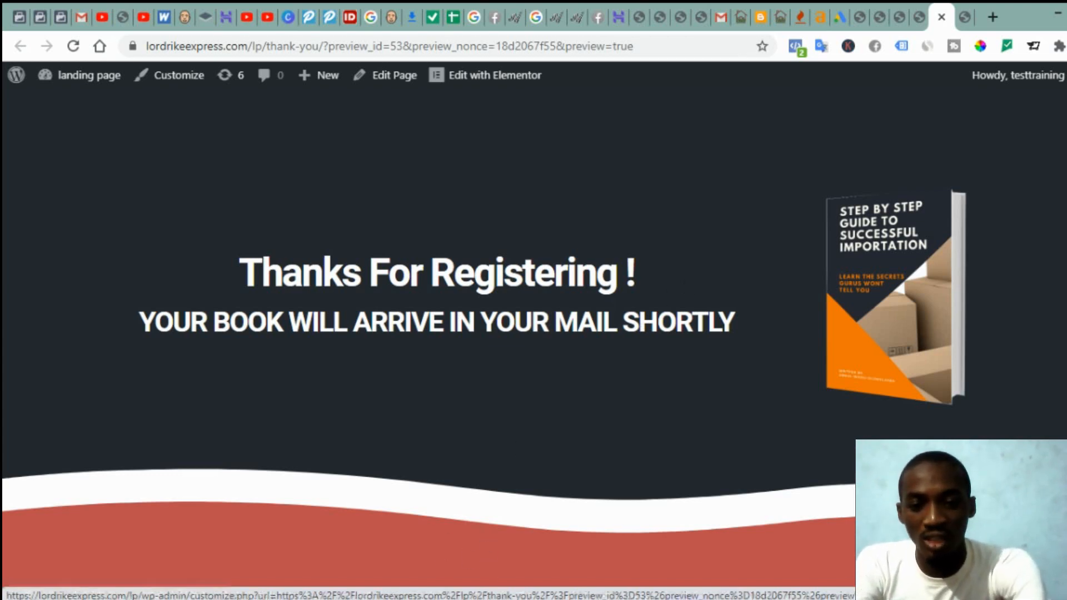
{"action": "left_click", "coordinate": [527, 564]}
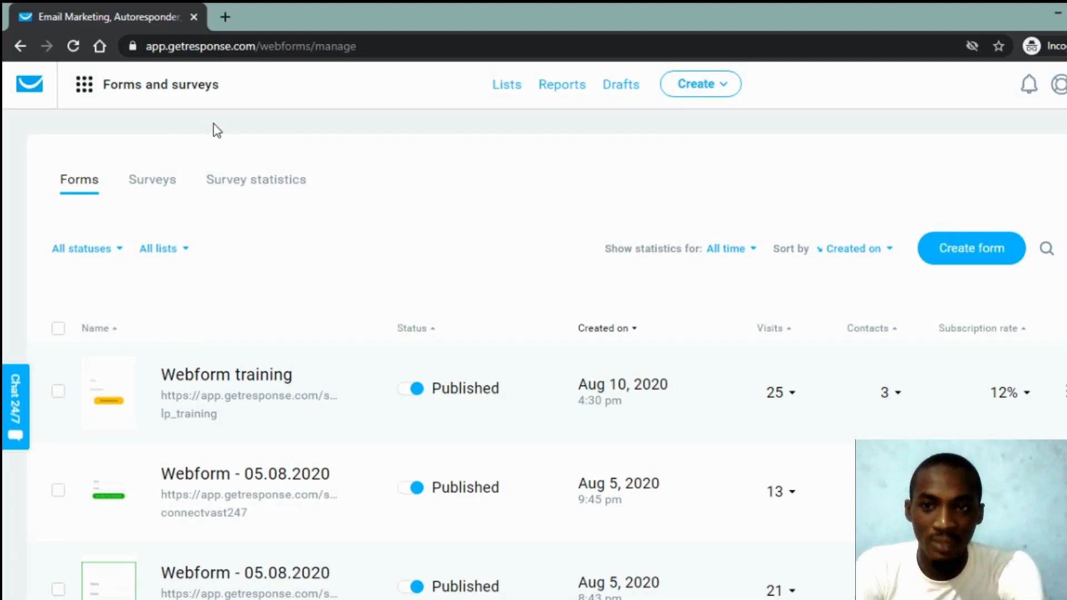
Step: Start a new GetResponse form and scroll the template gallery down to Healthy Living
{"action": "left_click", "coordinate": [84, 91]}
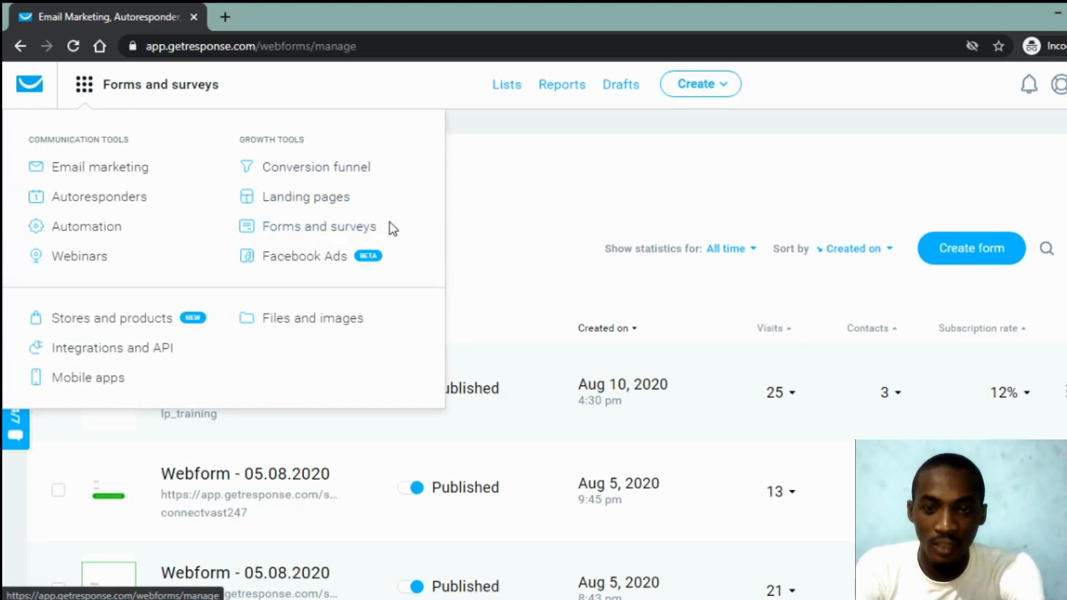
{"action": "left_click", "coordinate": [520, 214]}
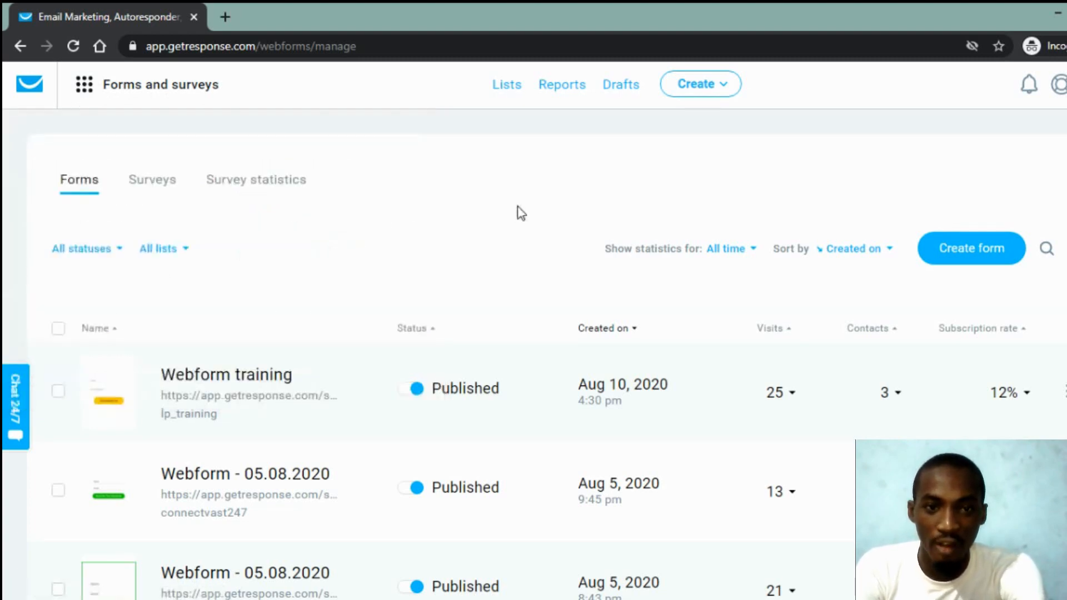
{"action": "left_click", "coordinate": [985, 258]}
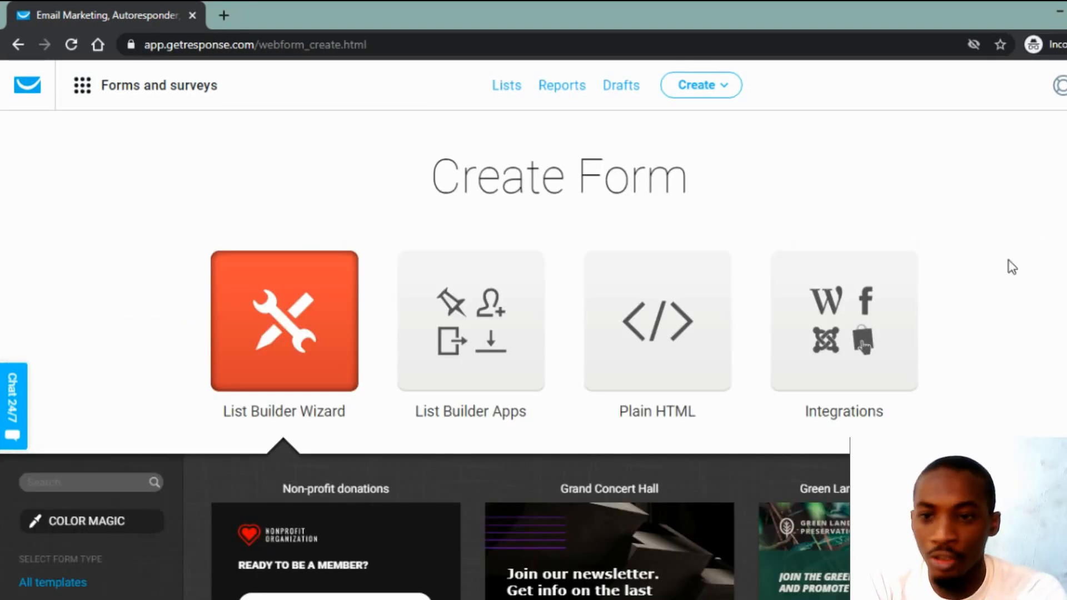
{"action": "scroll", "coordinate": [1012, 267], "scroll_direction": "down", "scroll_amount": 5}
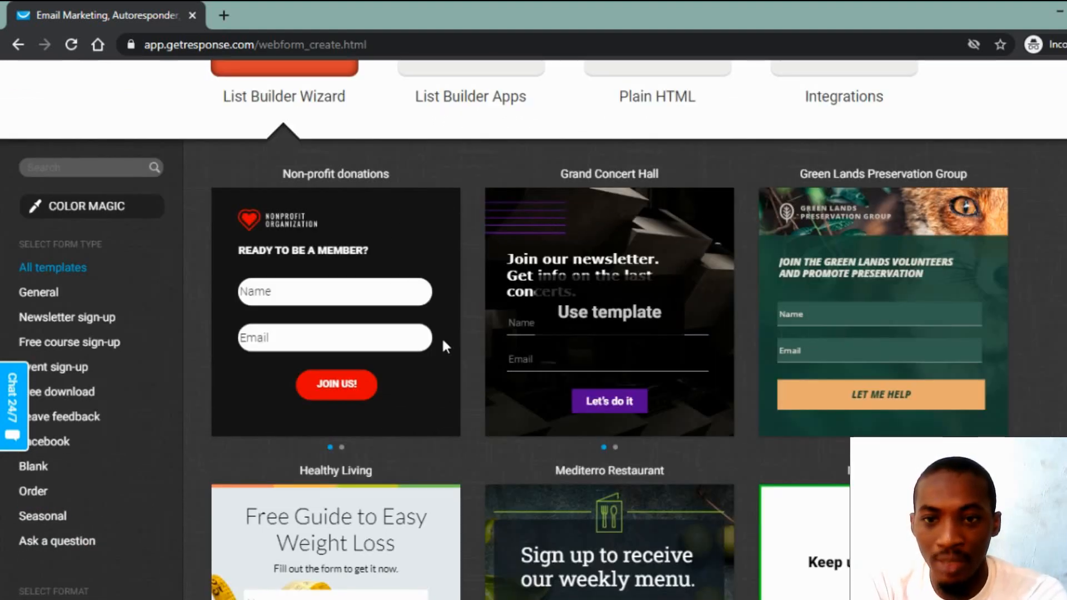
{"action": "scroll", "coordinate": [604, 331], "scroll_direction": "down", "scroll_amount": 3}
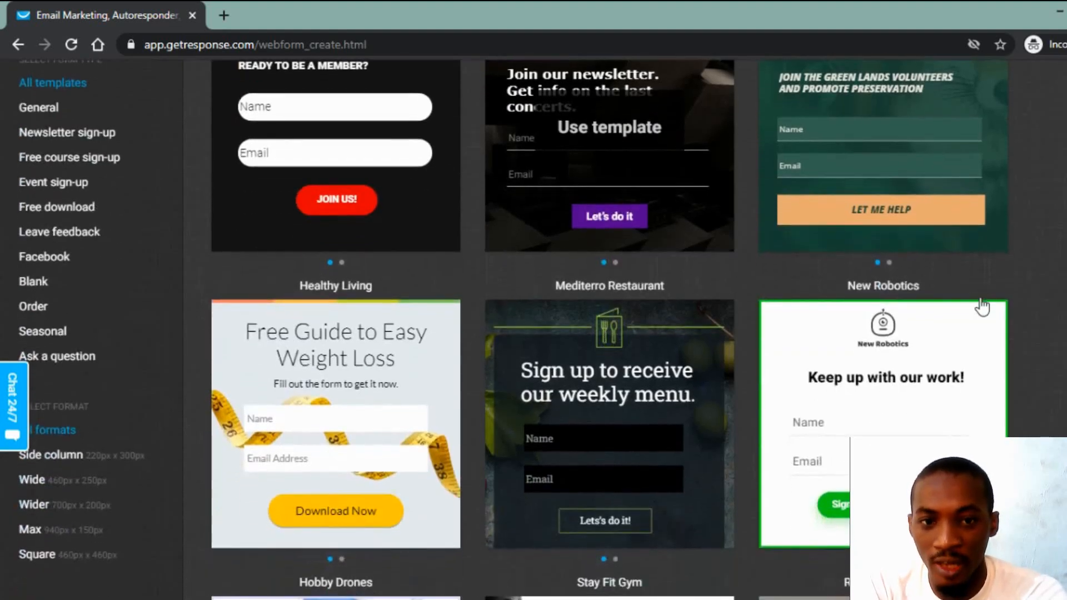
{"action": "mouse_move", "coordinate": [355, 443]}
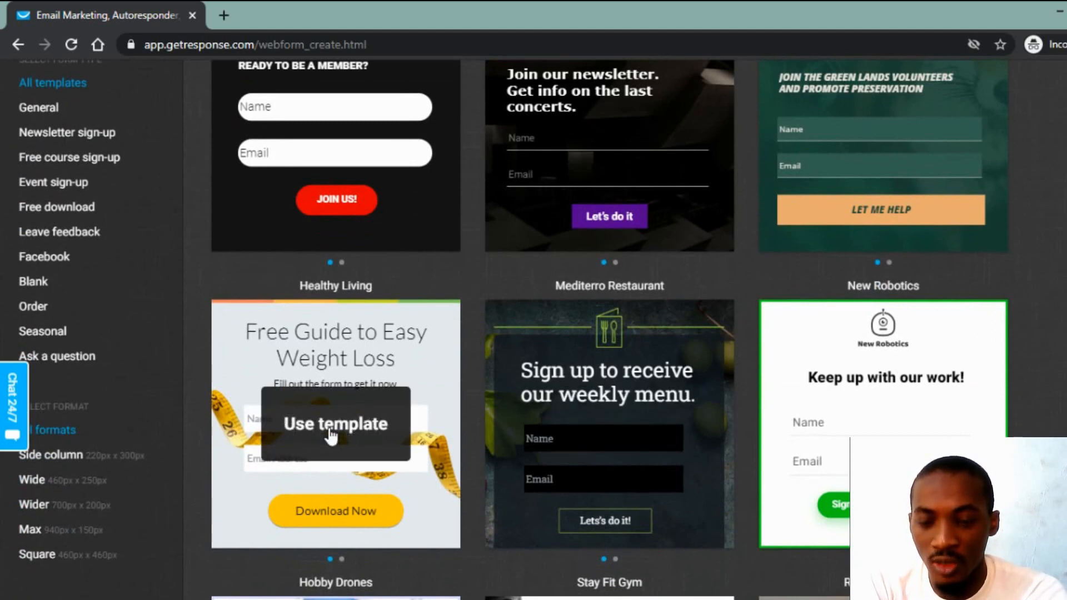
Step: Use the Healthy Living template and delete its headline and 'Fill out the form to get it now.' text
{"action": "left_click", "coordinate": [332, 438]}
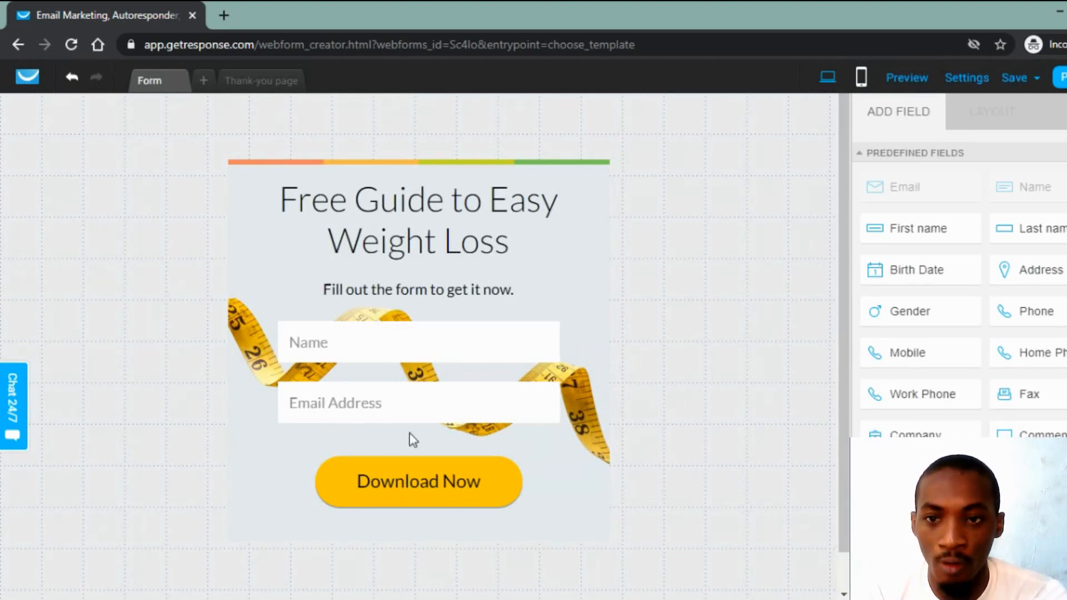
{"action": "left_click", "coordinate": [309, 193]}
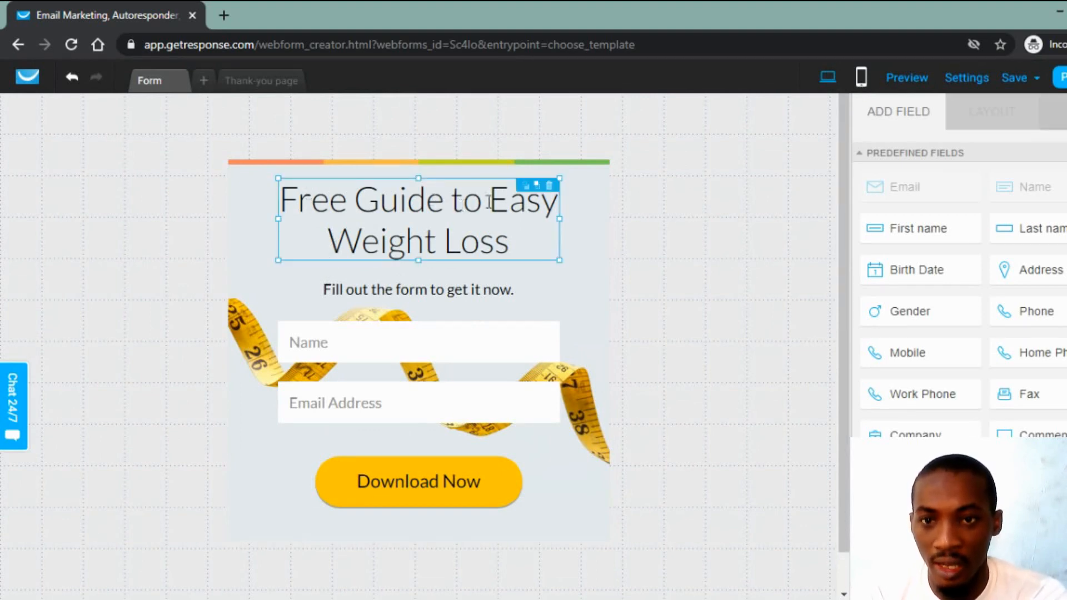
{"action": "left_click", "coordinate": [548, 186]}
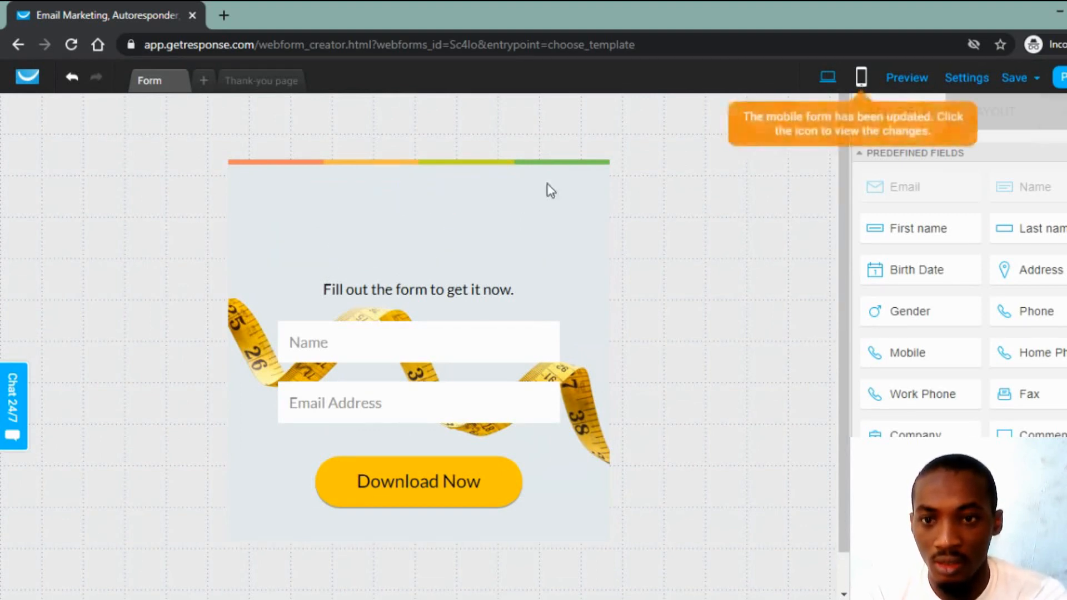
{"action": "left_click", "coordinate": [453, 290]}
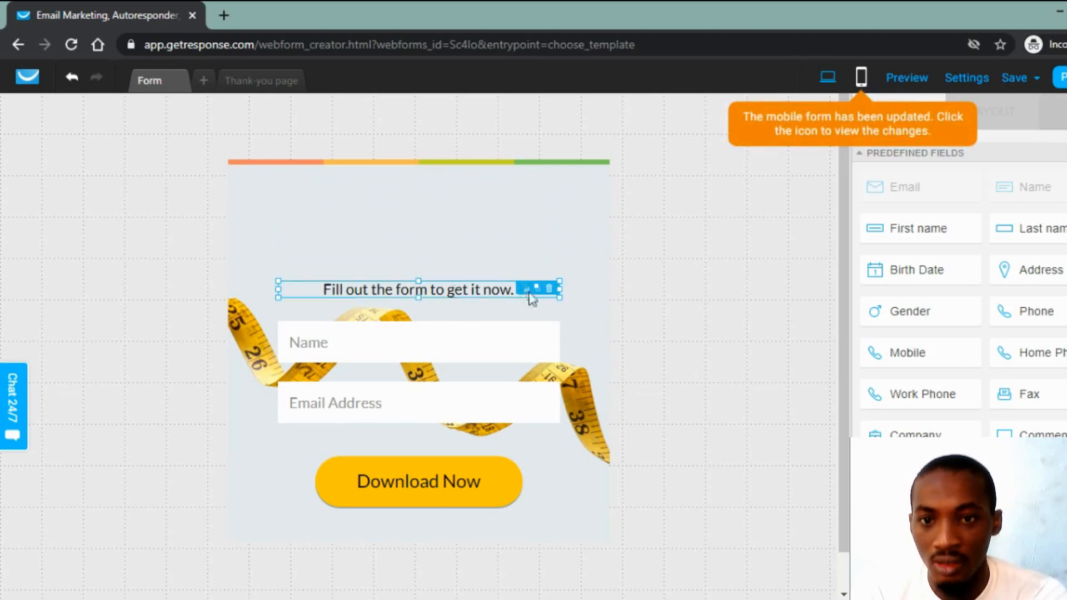
{"action": "left_click", "coordinate": [549, 289]}
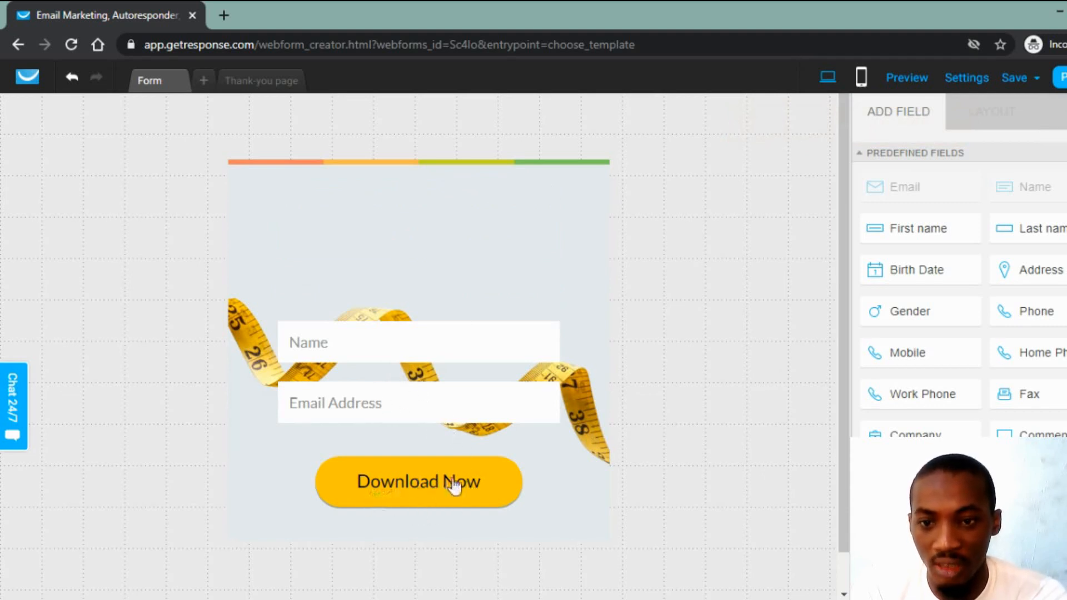
Step: Try editing the button label, then undo it so it still reads 'Download Now'
{"action": "left_click", "coordinate": [389, 490]}
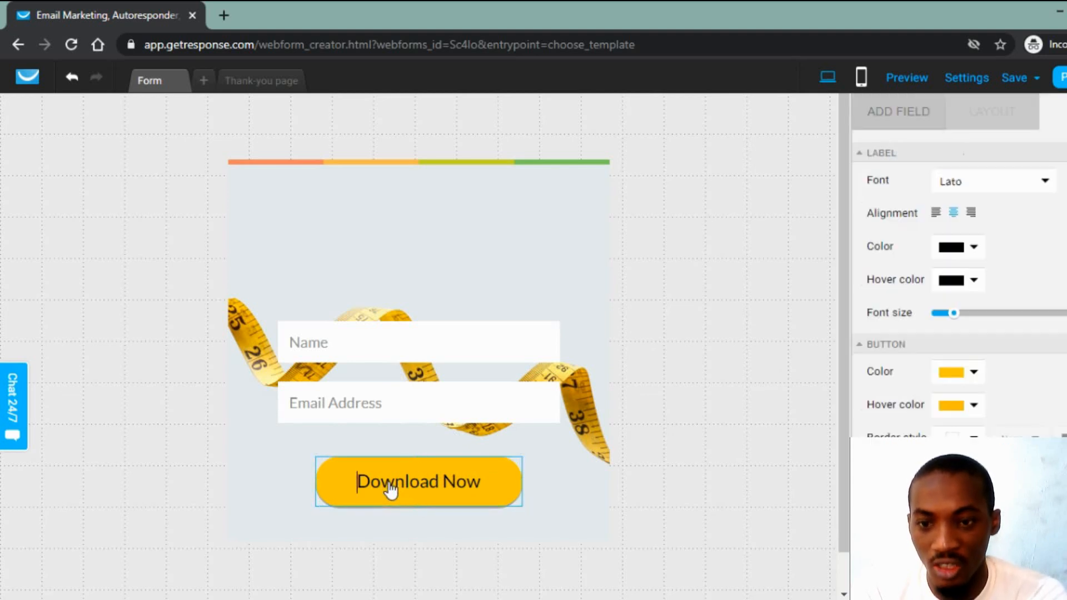
{"action": "key", "text": "shift+Right"}
{"action": "key", "text": "shift+Right"}
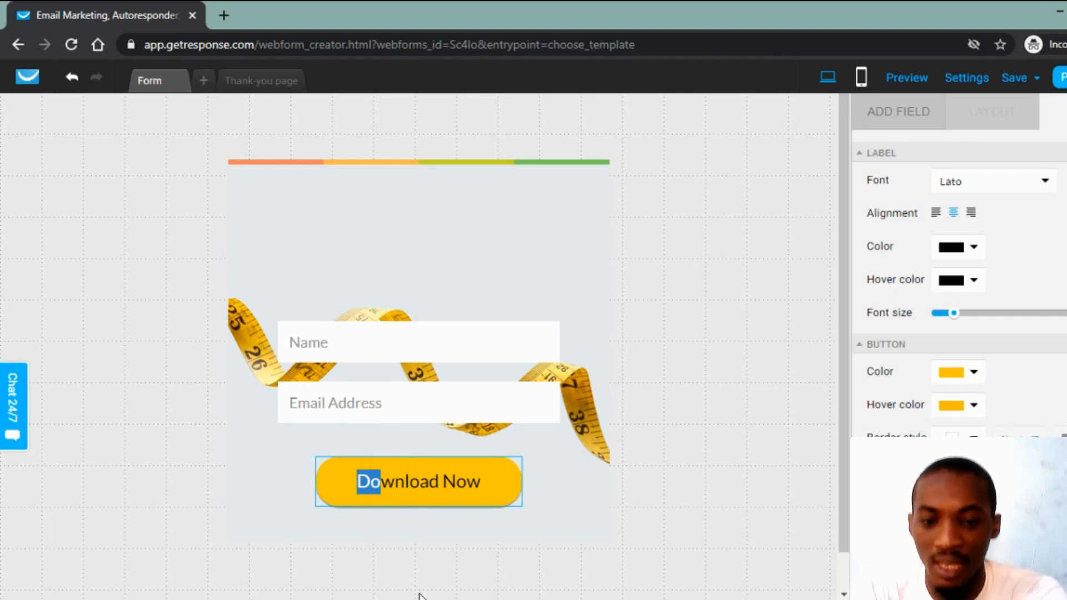
{"action": "key", "text": "BackSpace"}
{"action": "type", "text": "le"}
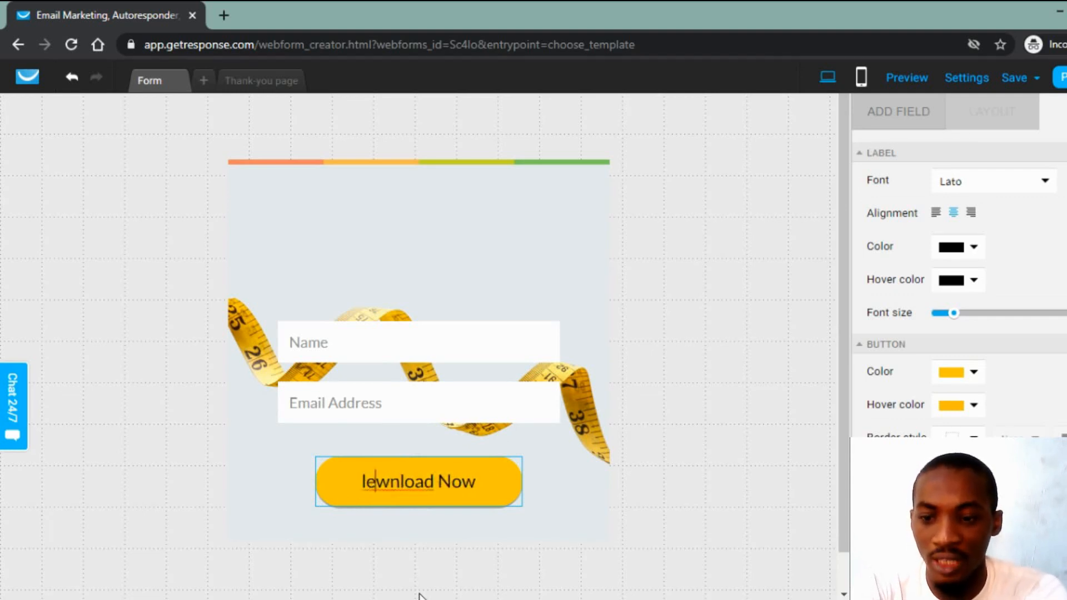
{"action": "key", "text": "ctrl+z"}
{"action": "key", "text": "ctrl+z"}
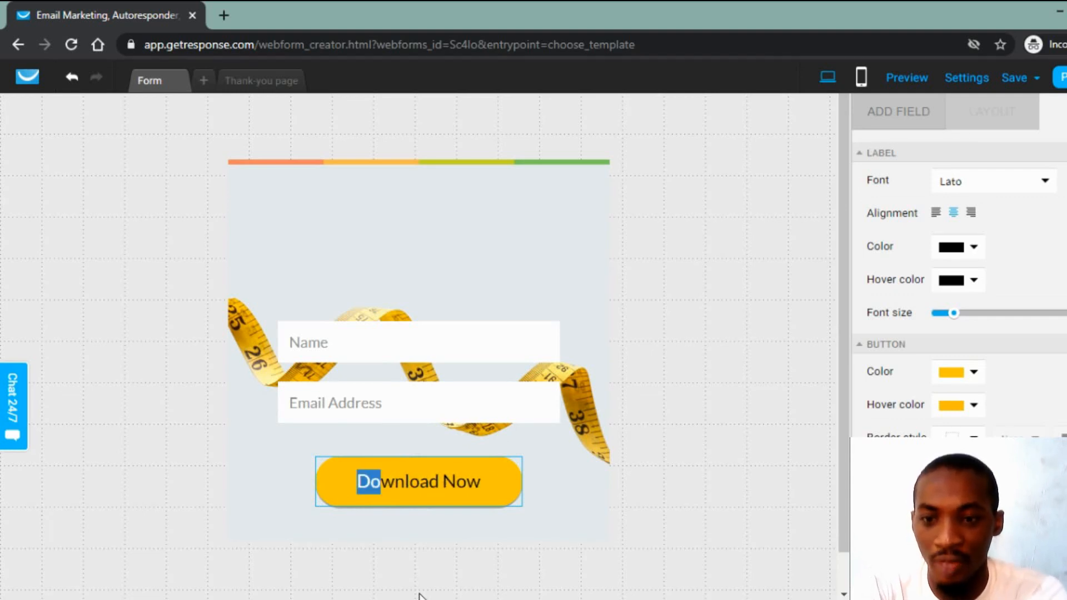
{"action": "left_click", "coordinate": [664, 426]}
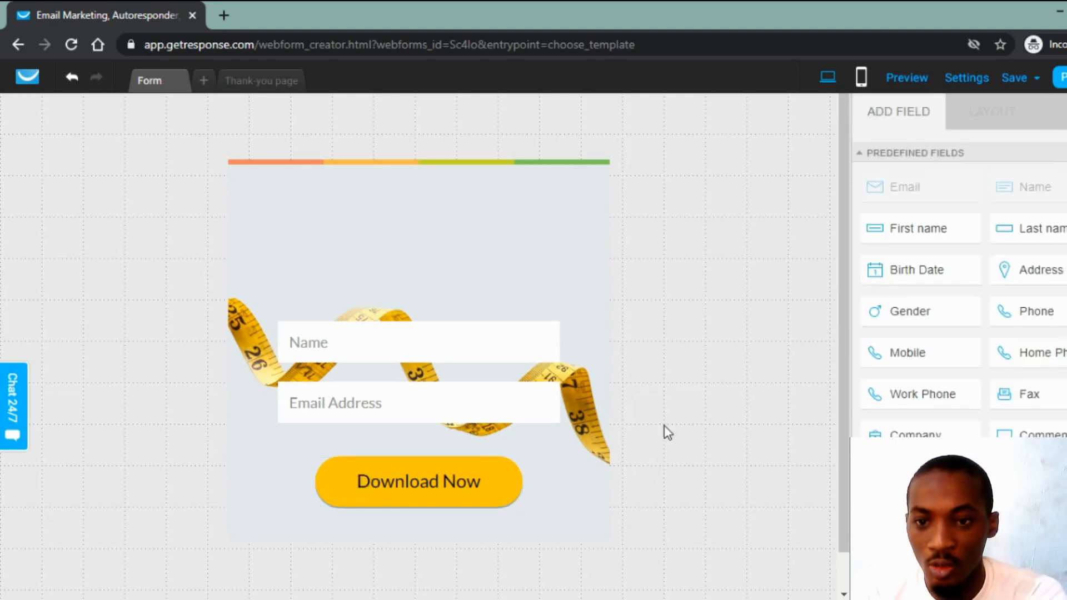
Step: Replace the form's tape-measure image background with a solid colour at 0 opacity
{"action": "left_click", "coordinate": [370, 255]}
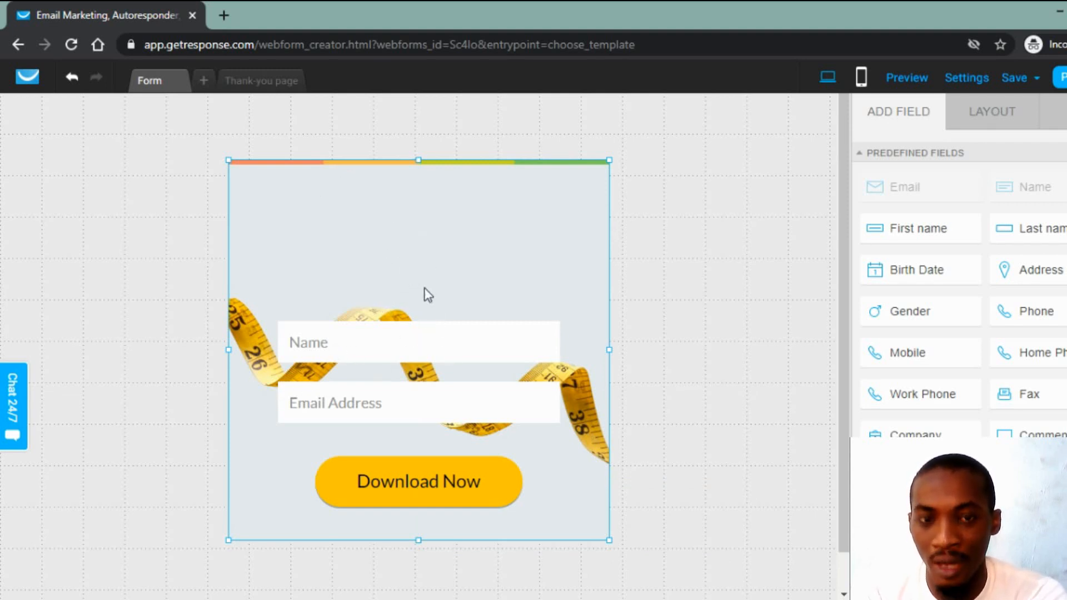
{"action": "left_click", "coordinate": [442, 232]}
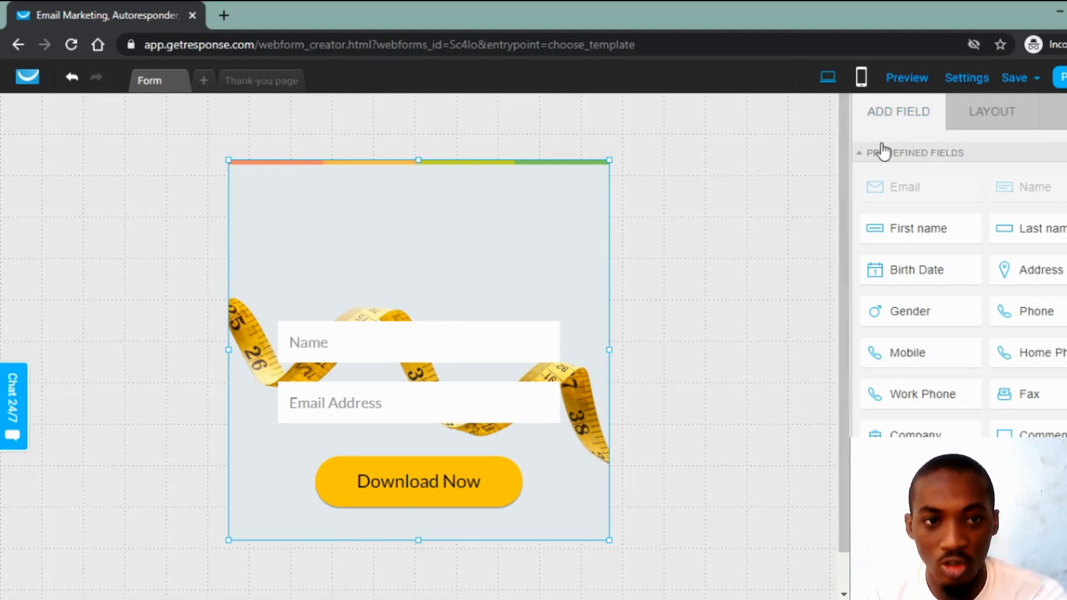
{"action": "left_click", "coordinate": [1060, 112]}
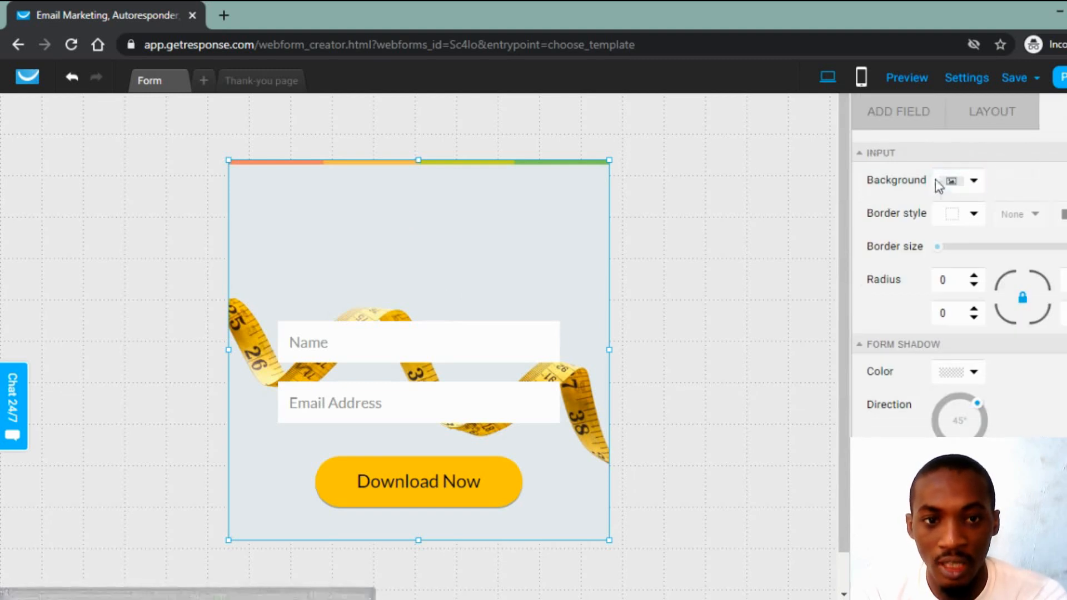
{"action": "left_click", "coordinate": [967, 196]}
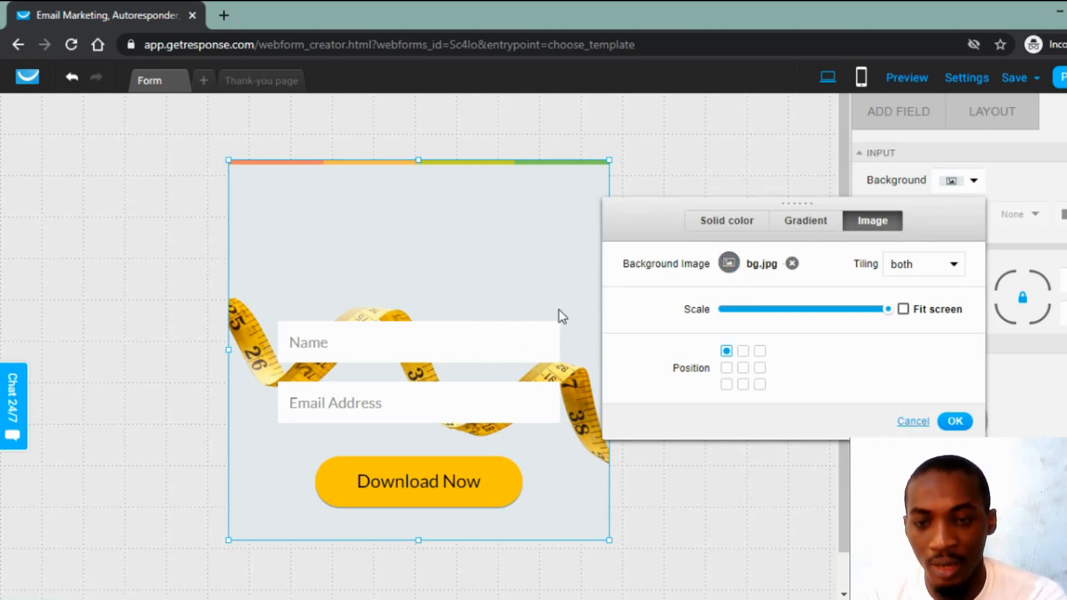
{"action": "left_click", "coordinate": [717, 226]}
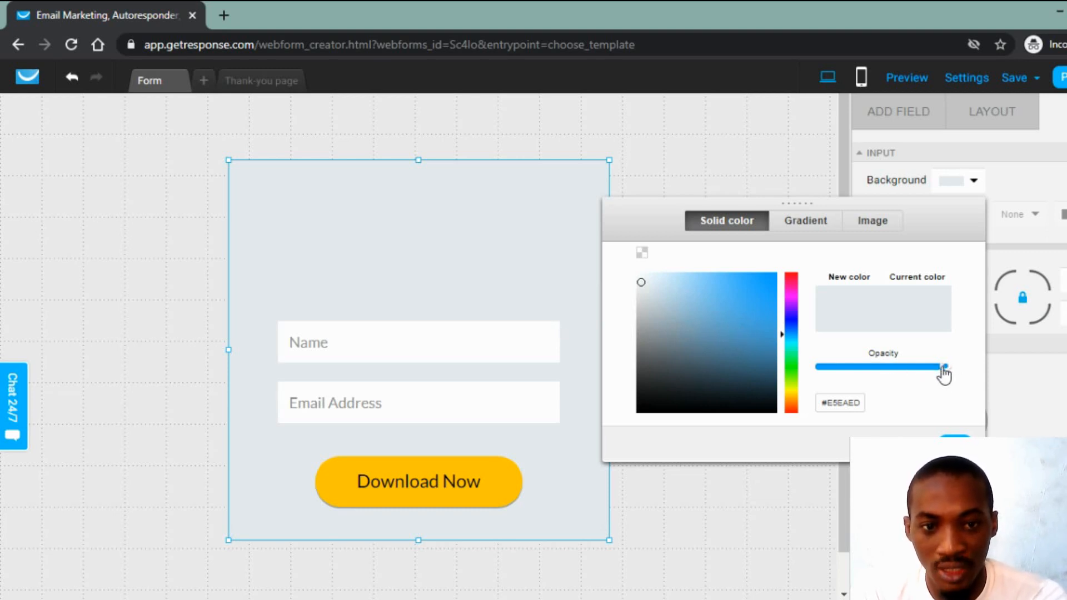
{"action": "left_click_drag", "start_coordinate": [943, 368], "coordinate": [801, 368]}
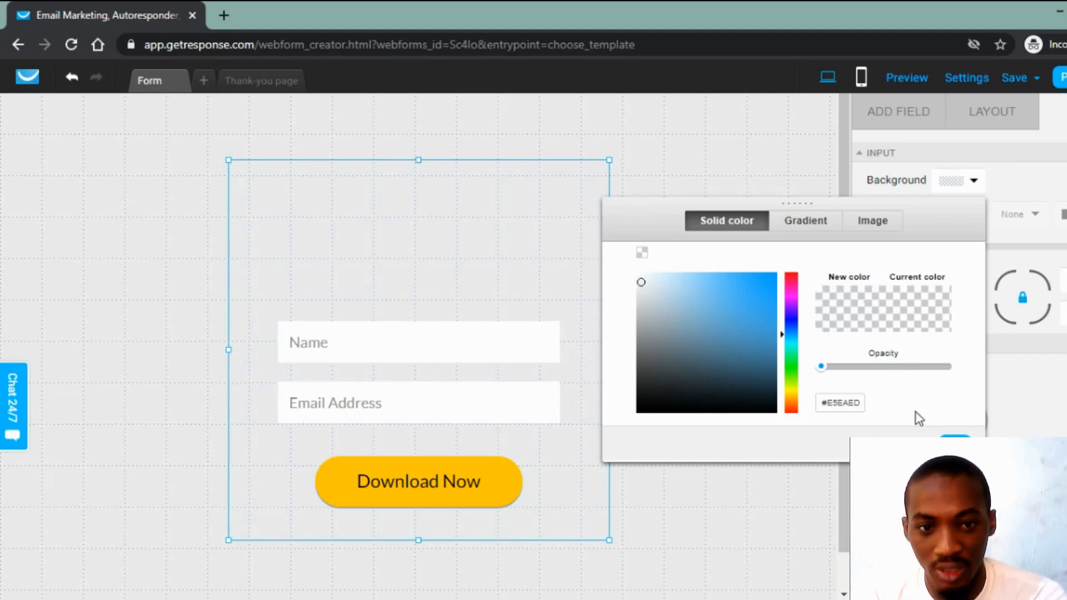
{"action": "left_click", "coordinate": [955, 444]}
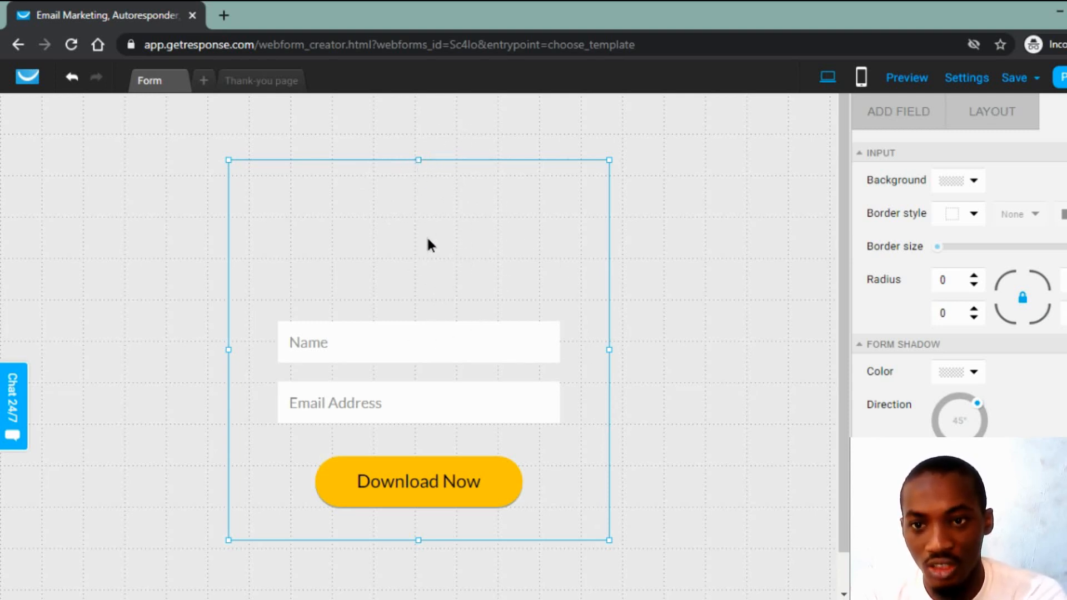
Step: Resize the form box to snugly frame the Name and Email fields and the Download Now button
{"action": "left_click_drag", "start_coordinate": [228, 160], "coordinate": [324, 223]}
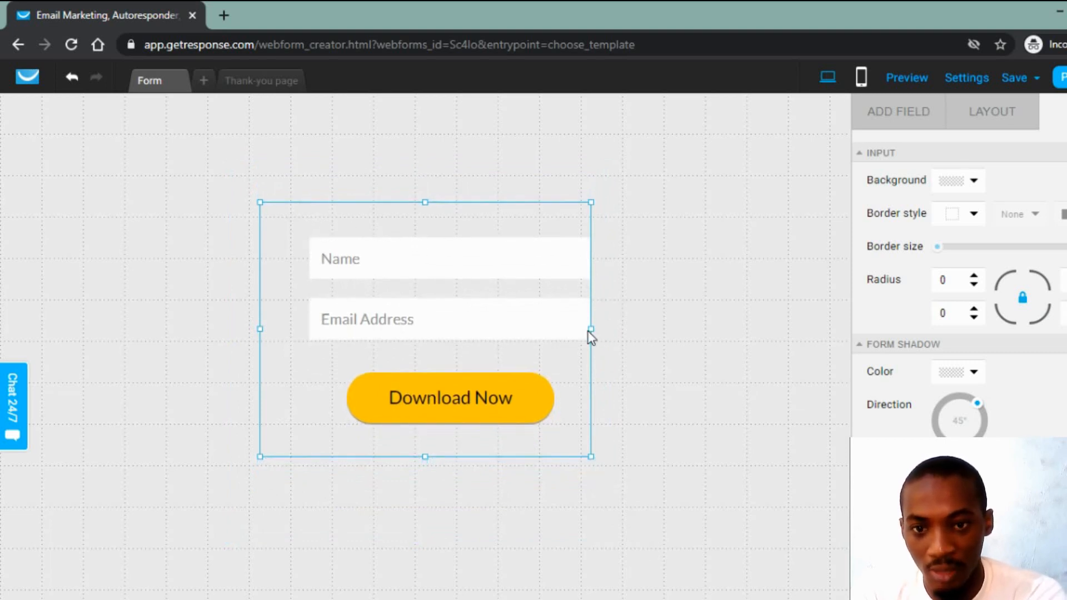
{"action": "left_click_drag", "start_coordinate": [593, 329], "coordinate": [613, 331]}
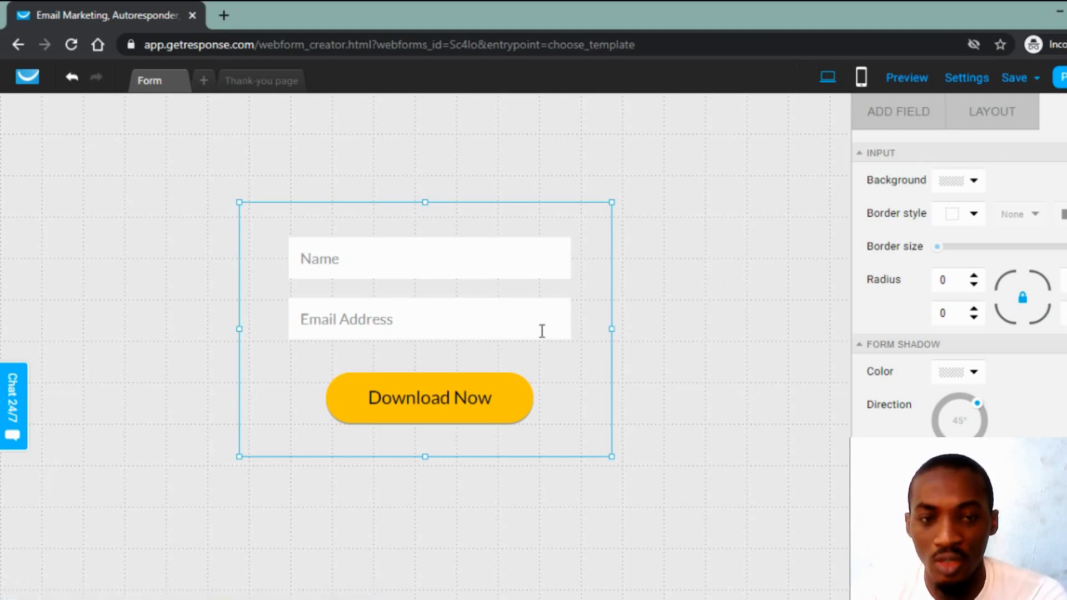
{"action": "left_click", "coordinate": [964, 82]}
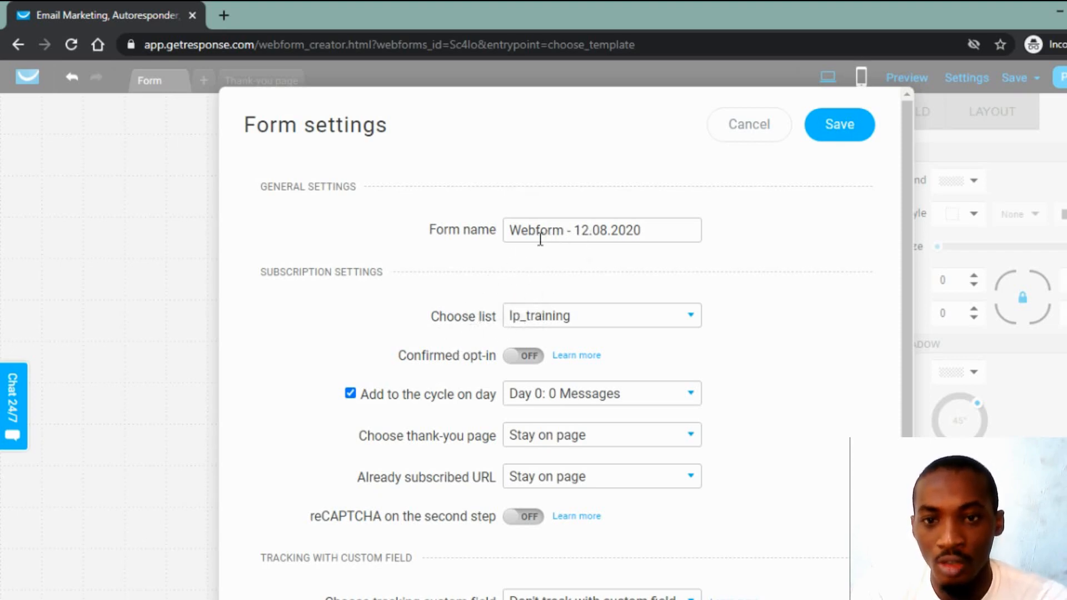
Step: Review the form name 'Webform - 12.08.2020' in Form settings, leaving it unchanged
{"action": "left_click", "coordinate": [520, 230]}
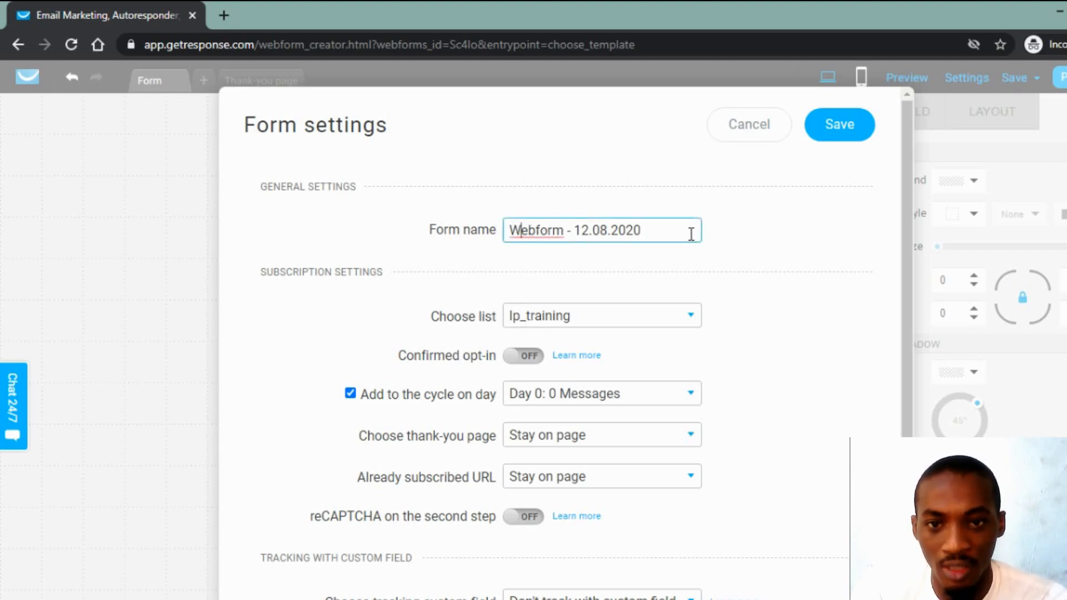
{"action": "left_click_drag", "start_coordinate": [687, 230], "coordinate": [387, 309]}
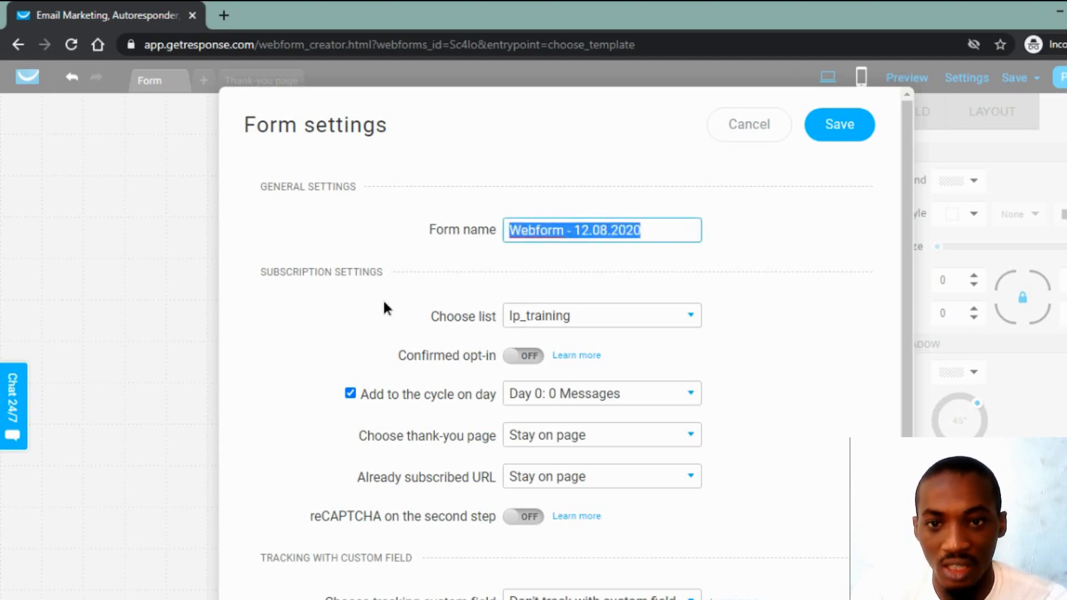
{"action": "left_click", "coordinate": [467, 291]}
{"action": "scroll", "coordinate": [471, 292], "scroll_direction": "down", "scroll_amount": 1}
{"action": "scroll", "coordinate": [467, 317], "scroll_direction": "down", "scroll_amount": 1}
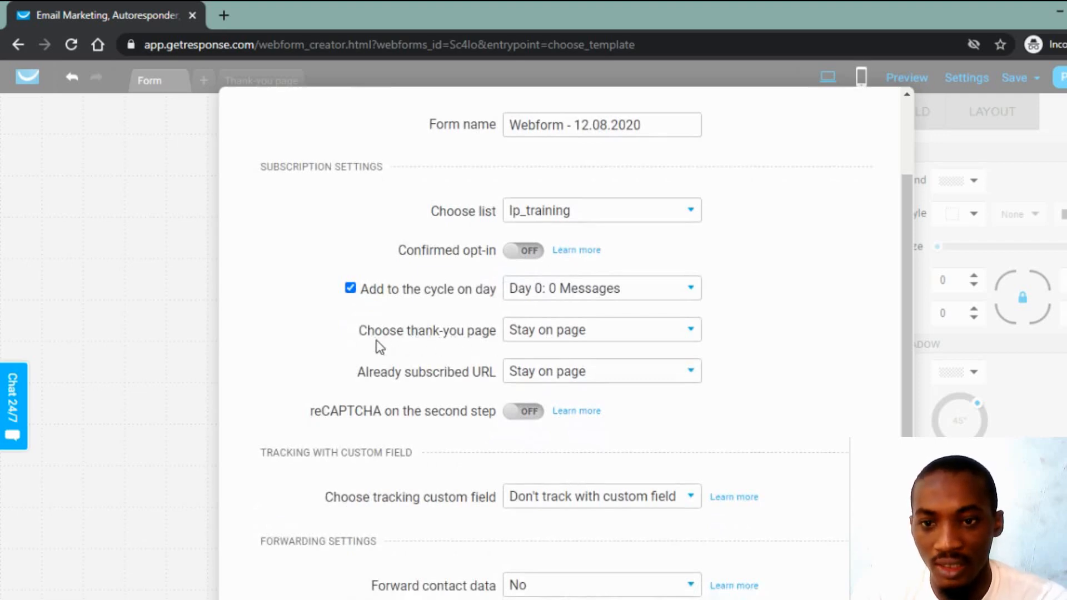
Step: Set a Custom thank-you page at lordrikeexpress.com/lp/thank-you/ and save the settings
{"action": "left_click", "coordinate": [551, 336]}
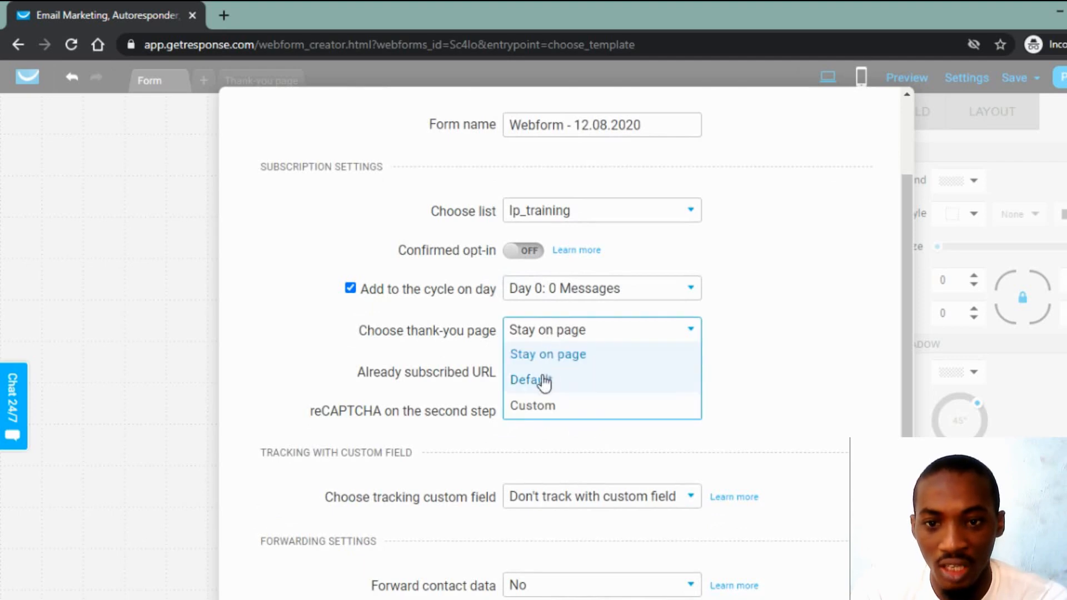
{"action": "left_click", "coordinate": [549, 407]}
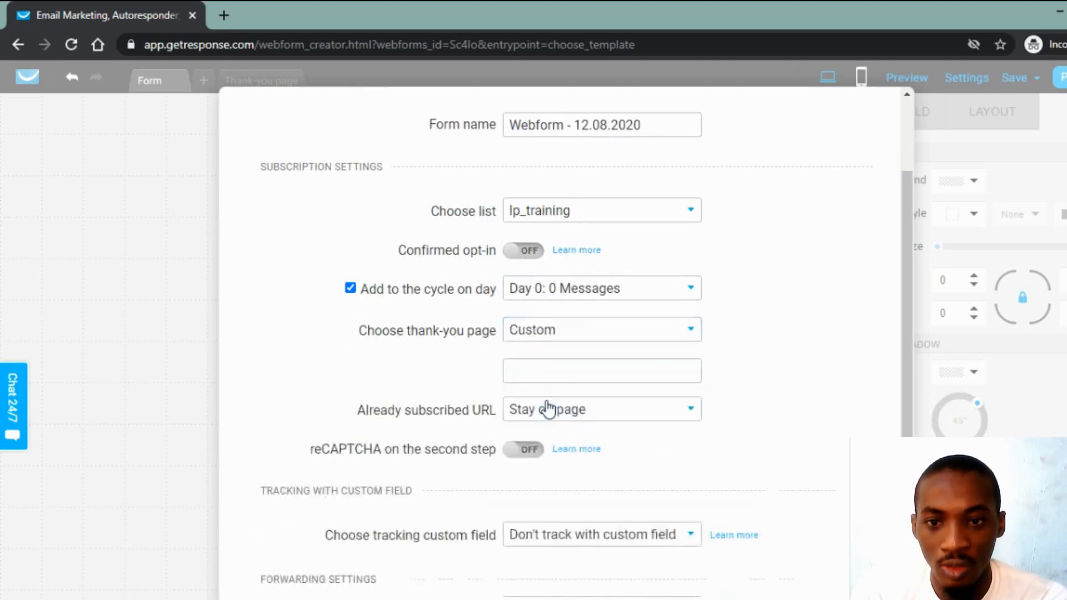
{"action": "left_click", "coordinate": [576, 368]}
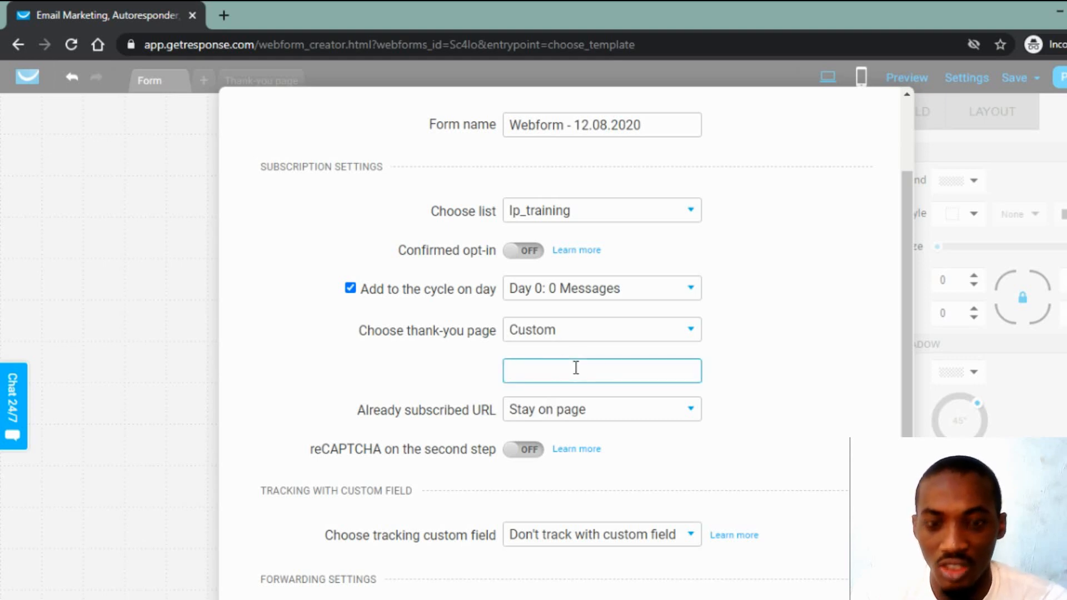
{"action": "key", "text": "ctrl+v"}
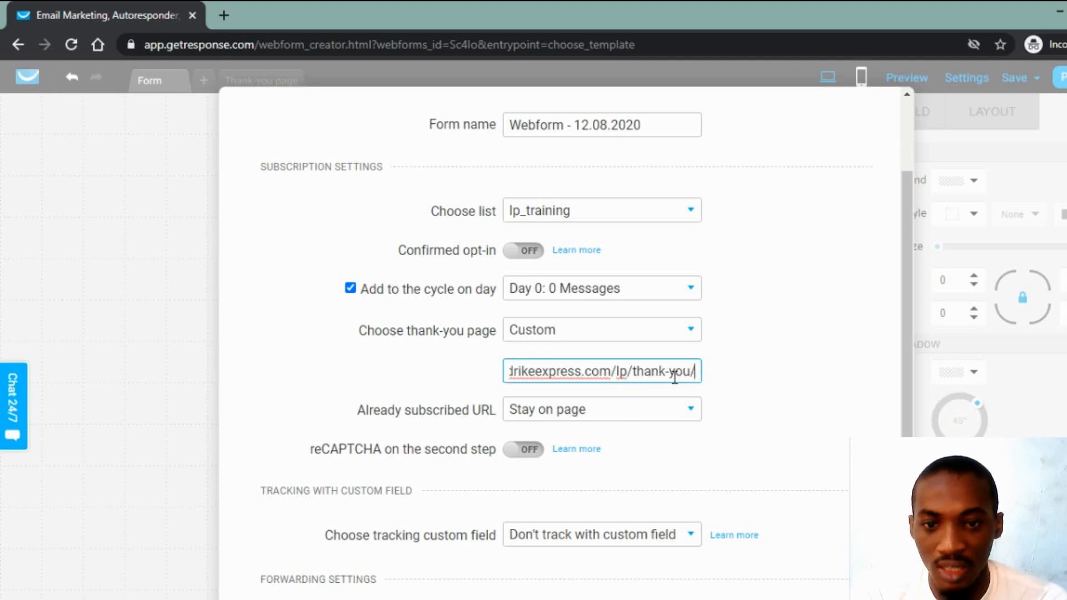
{"action": "left_click", "coordinate": [743, 382]}
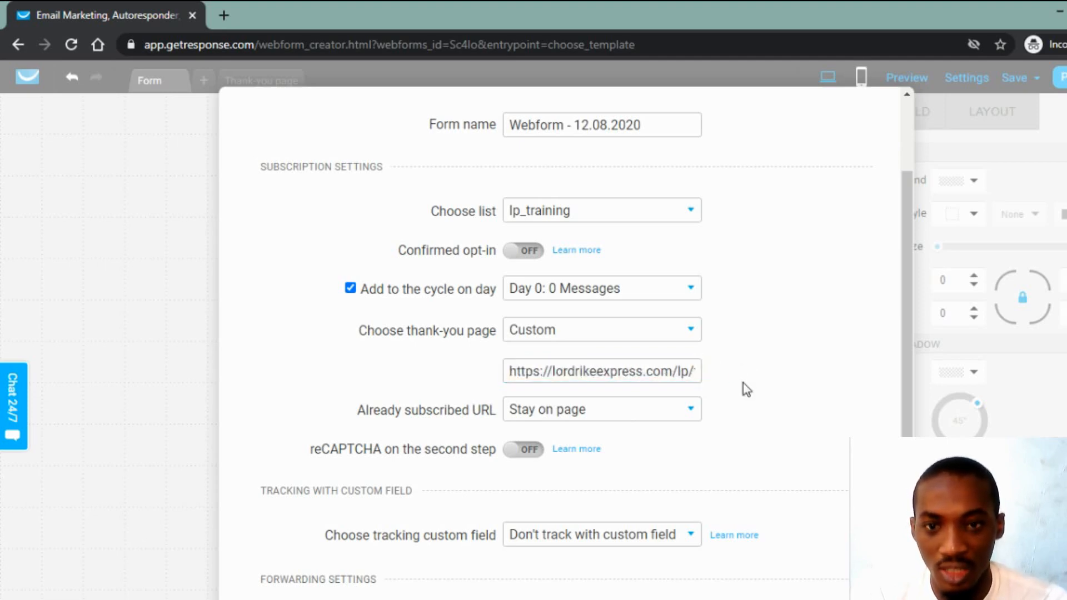
{"action": "scroll", "coordinate": [767, 374], "scroll_direction": "down", "scroll_amount": 1}
{"action": "scroll", "coordinate": [767, 374], "scroll_direction": "up", "scroll_amount": 3}
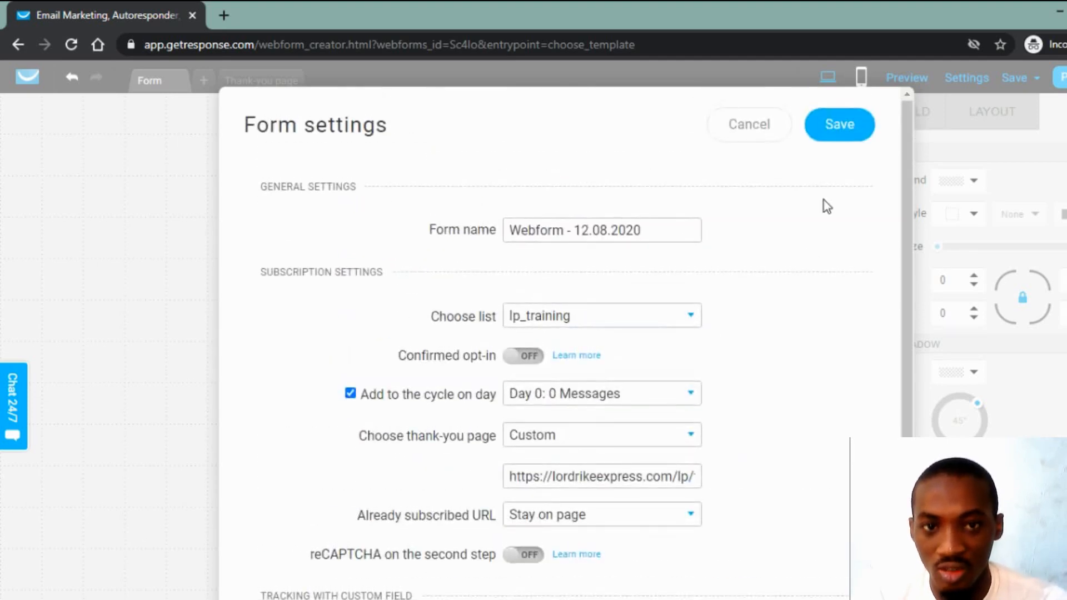
{"action": "left_click", "coordinate": [841, 141]}
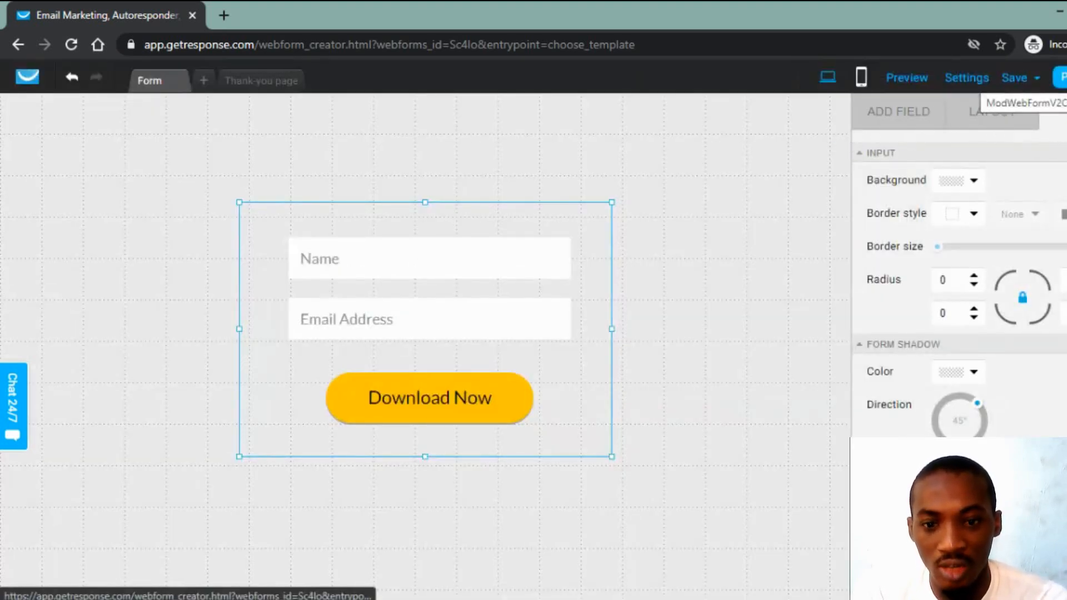
Step: Save and publish the finished GetResponse webform
{"action": "left_click", "coordinate": [1062, 77]}
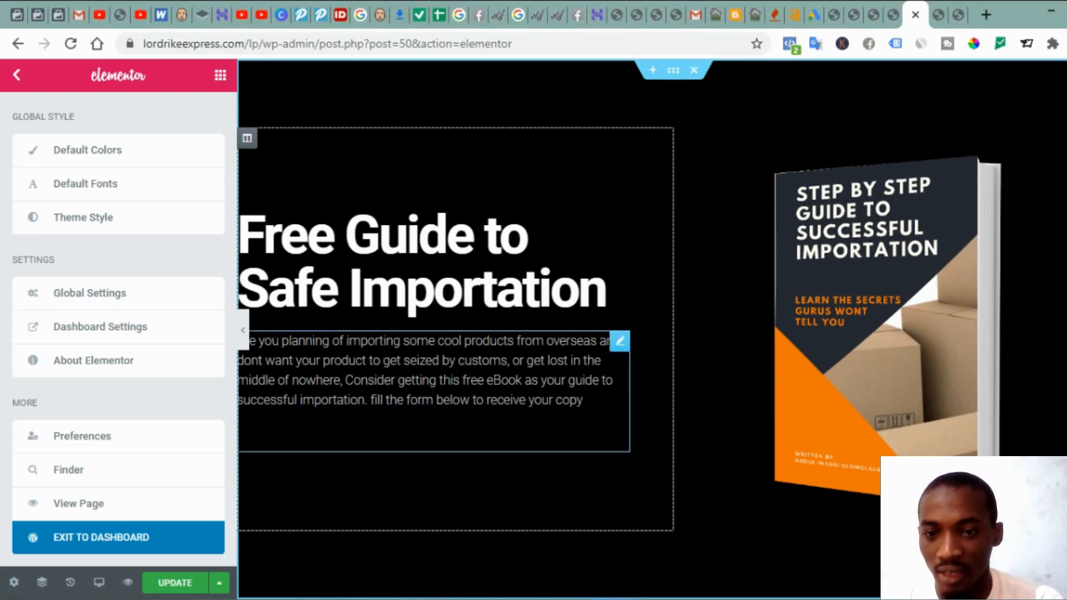
Step: Paste the GetResponse embed script on a new line after the intro paragraph in the Text tab
{"action": "left_click", "coordinate": [620, 340]}
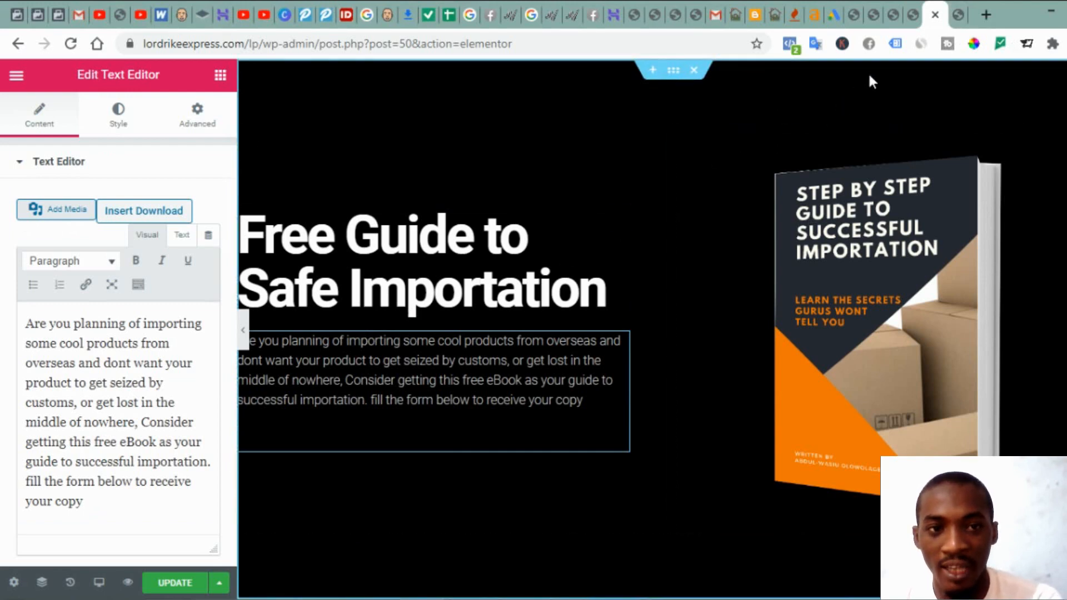
{"action": "left_click", "coordinate": [952, 18]}
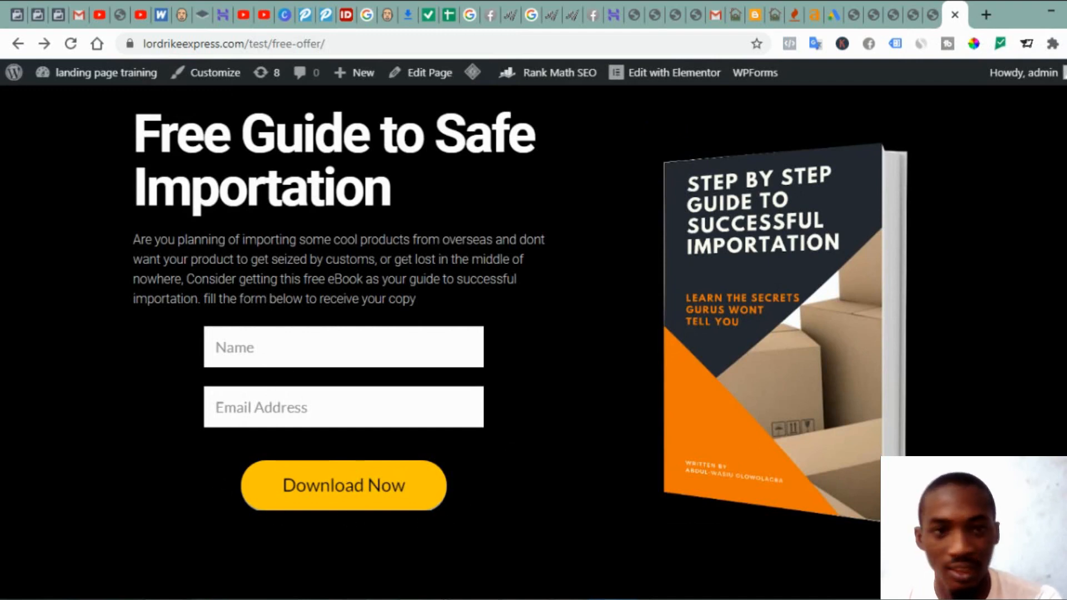
{"action": "left_click", "coordinate": [932, 17]}
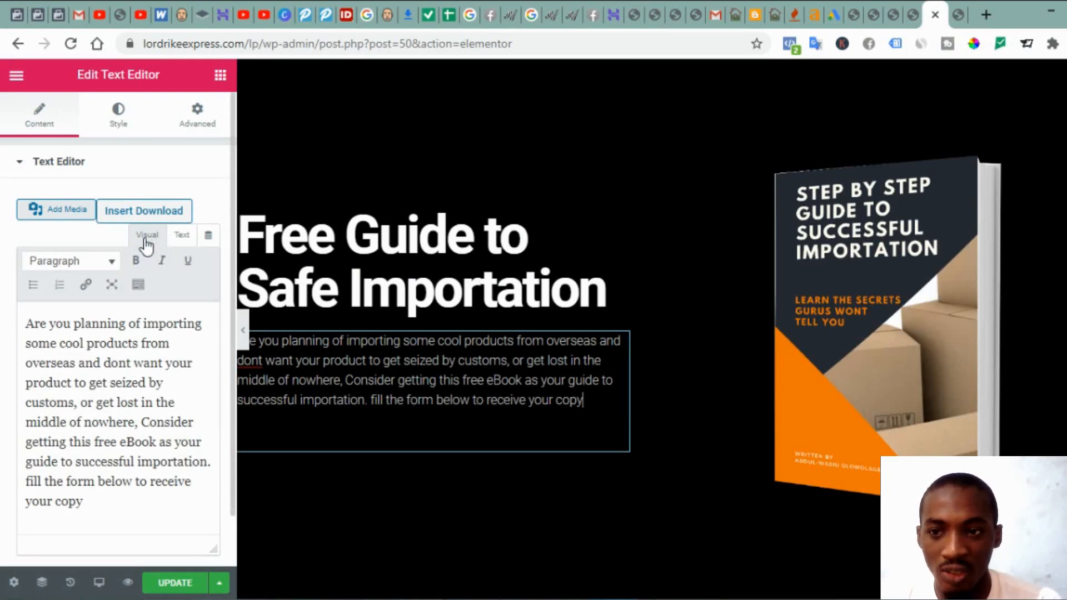
{"action": "left_click", "coordinate": [182, 236]}
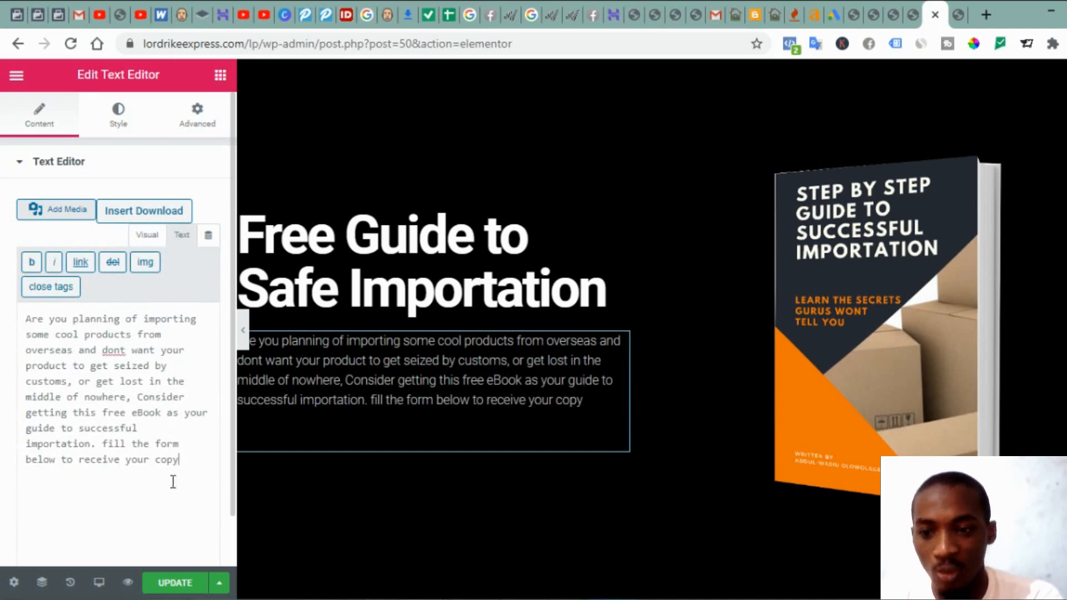
{"action": "key", "text": "Return"}
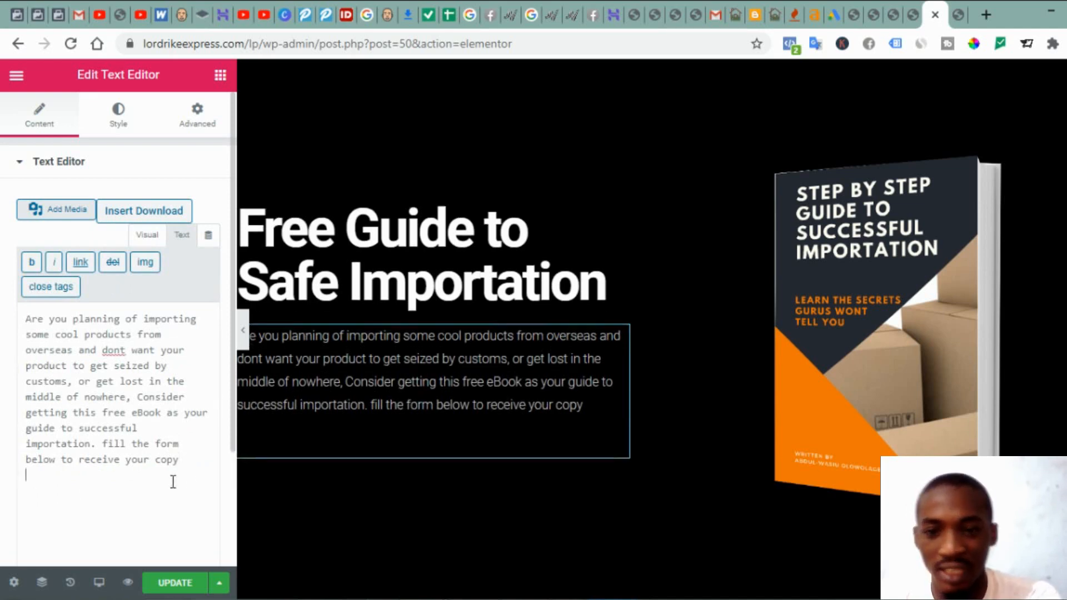
{"action": "type", "text": "<script type=\"text/javascript\" src=\"https://app.getresponse.com/view_webform_v2.js?u=wVupW&webforms_id=Sc4Io\" data-webform-id=\"Sc4Io\"></script>"}
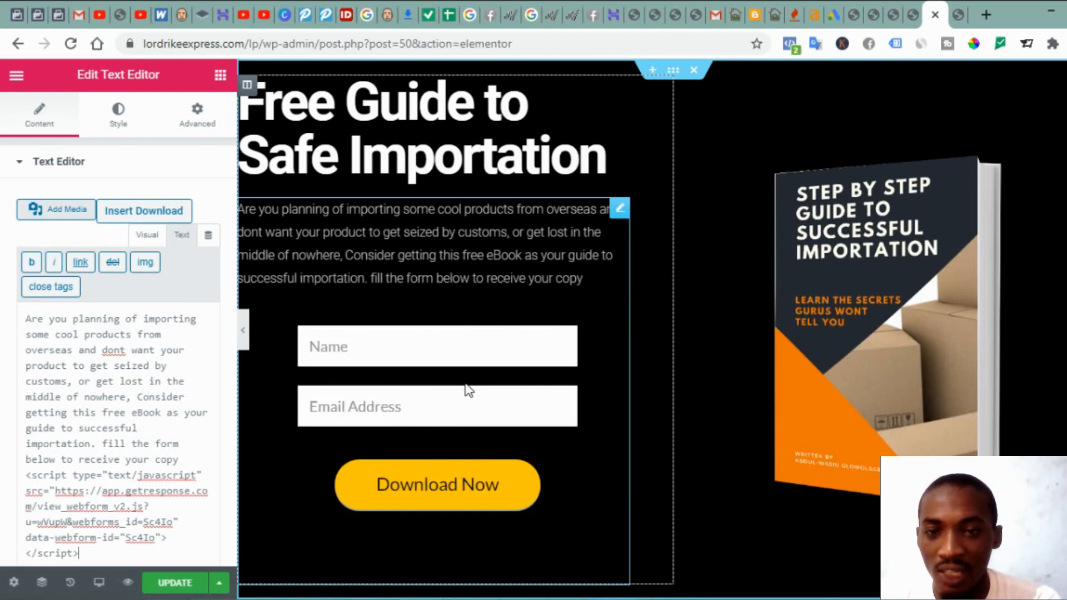
Step: Check the live page, then UPDATE the Elementor page to save the embedded form
{"action": "left_click", "coordinate": [956, 22]}
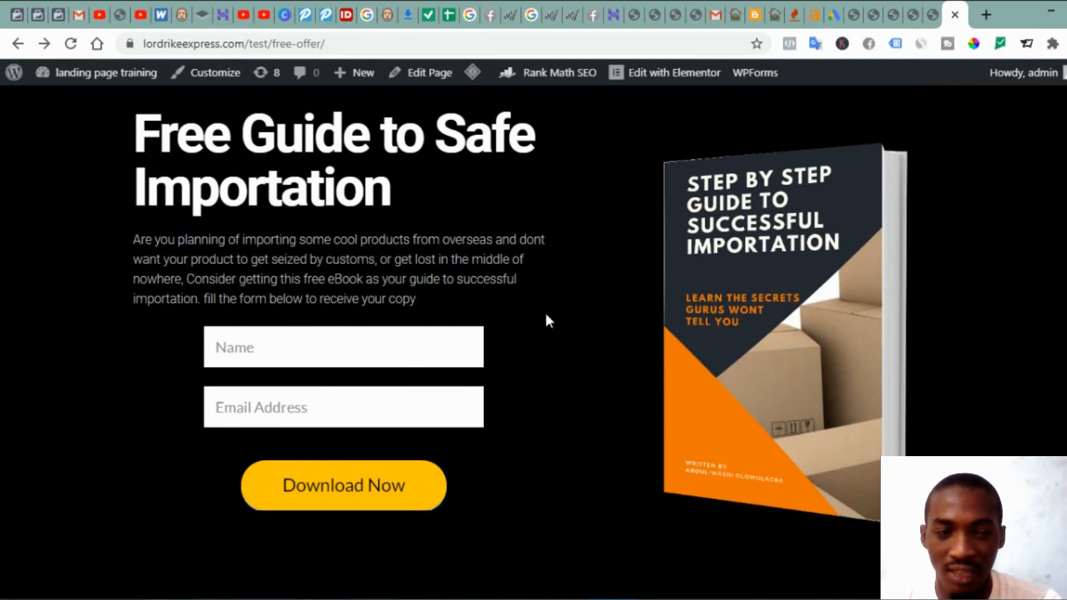
{"action": "left_click", "coordinate": [933, 18]}
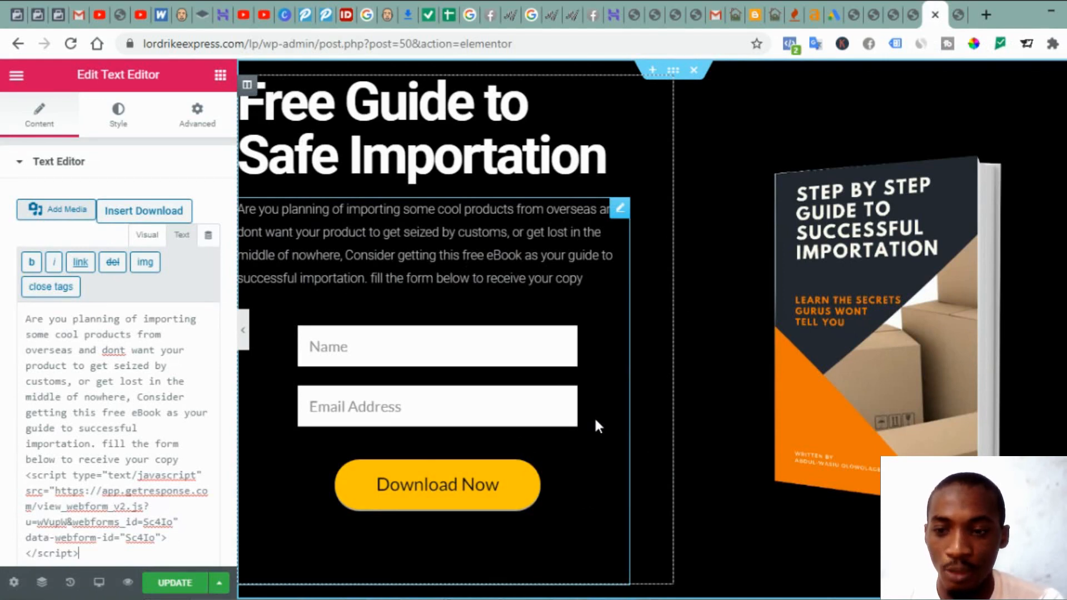
{"action": "left_click", "coordinate": [166, 585]}
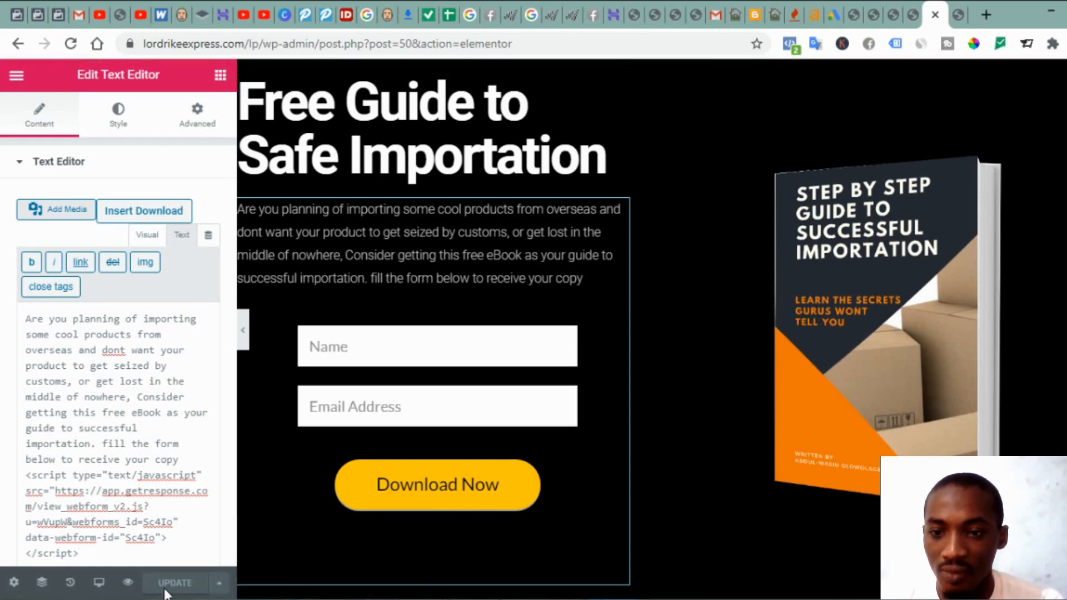
Step: Preview the page and submit a test sign-up with a sample name and e-mail address
{"action": "left_click", "coordinate": [127, 582]}
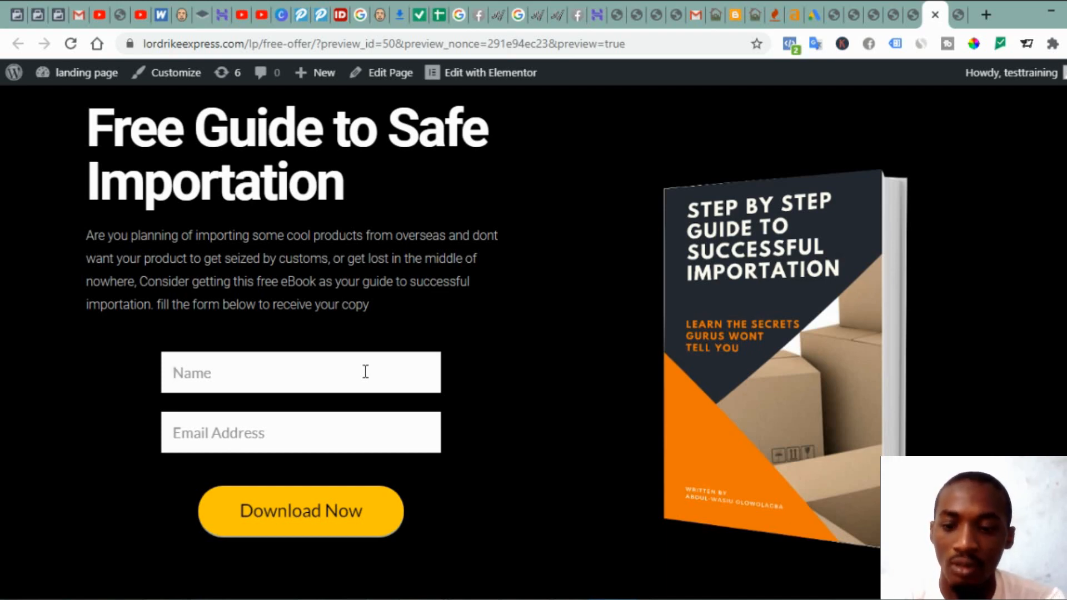
{"action": "type", "text": "x"}
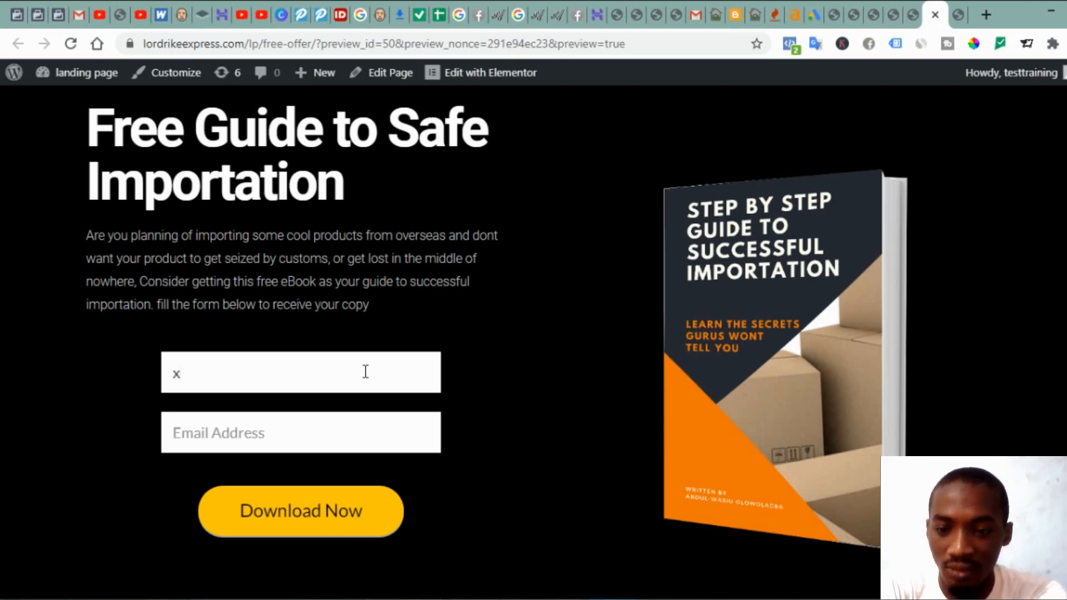
{"action": "type", "text": "yz abc"}
{"action": "key", "text": "Tab"}
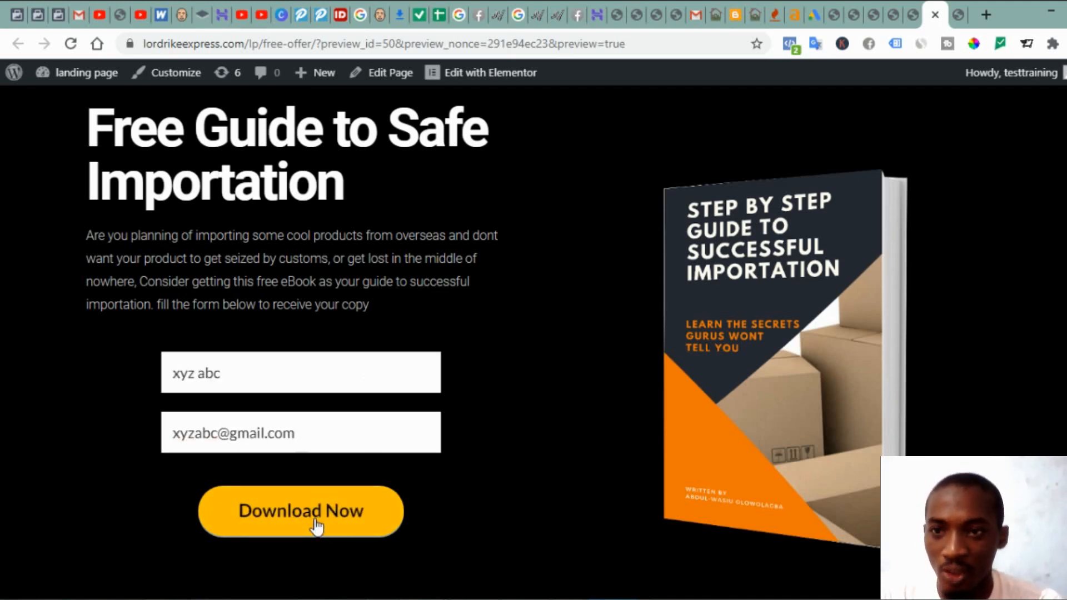
{"action": "left_click", "coordinate": [316, 525]}
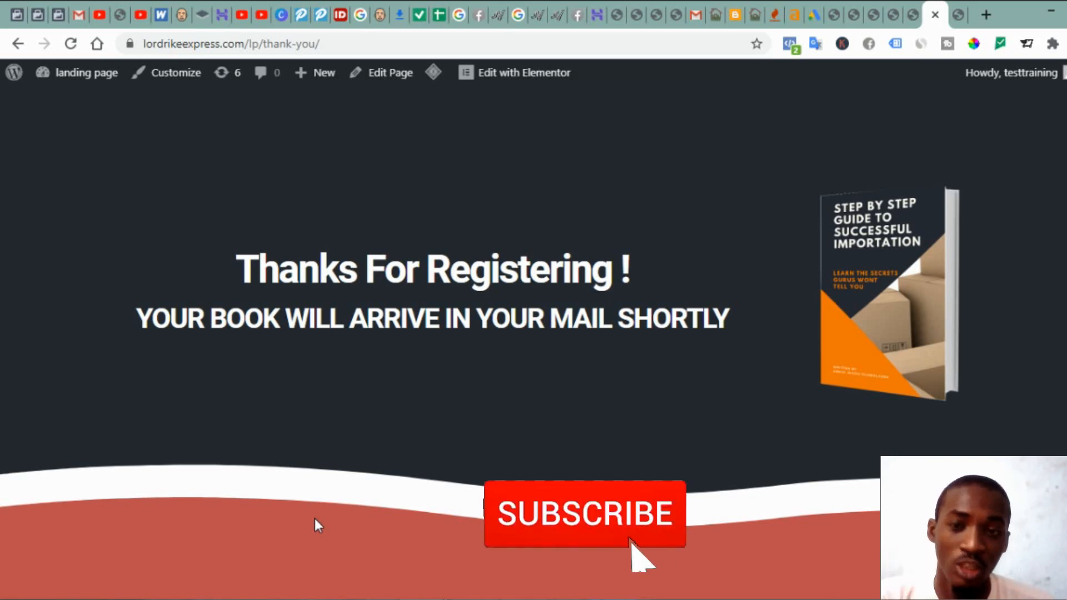
Step: Return to the landing page preview and select its web address in the address bar
{"action": "mouse_move", "coordinate": [823, 170]}
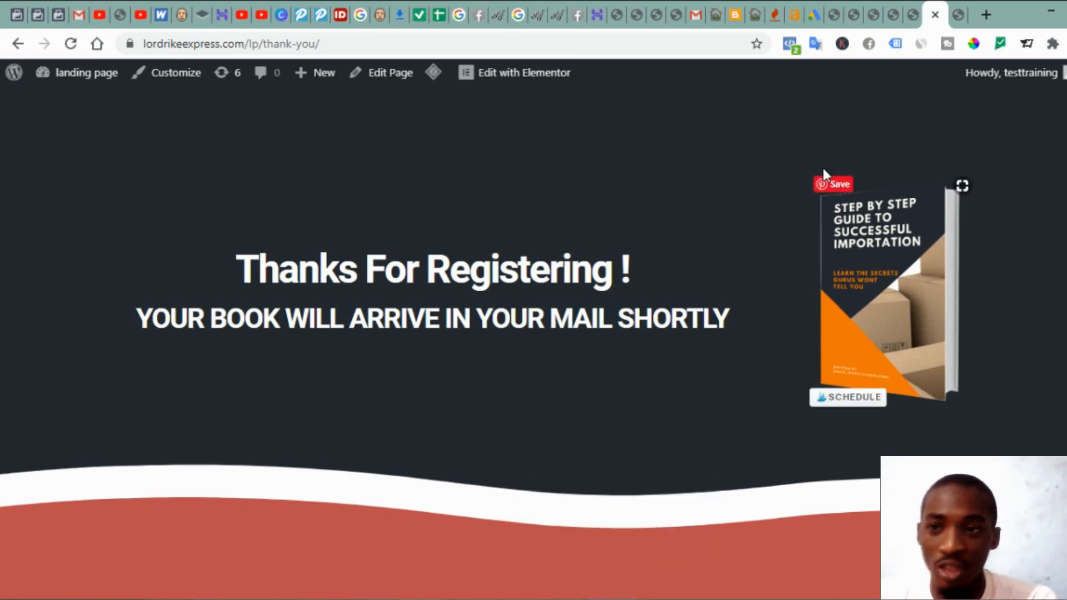
{"action": "left_click", "coordinate": [19, 45]}
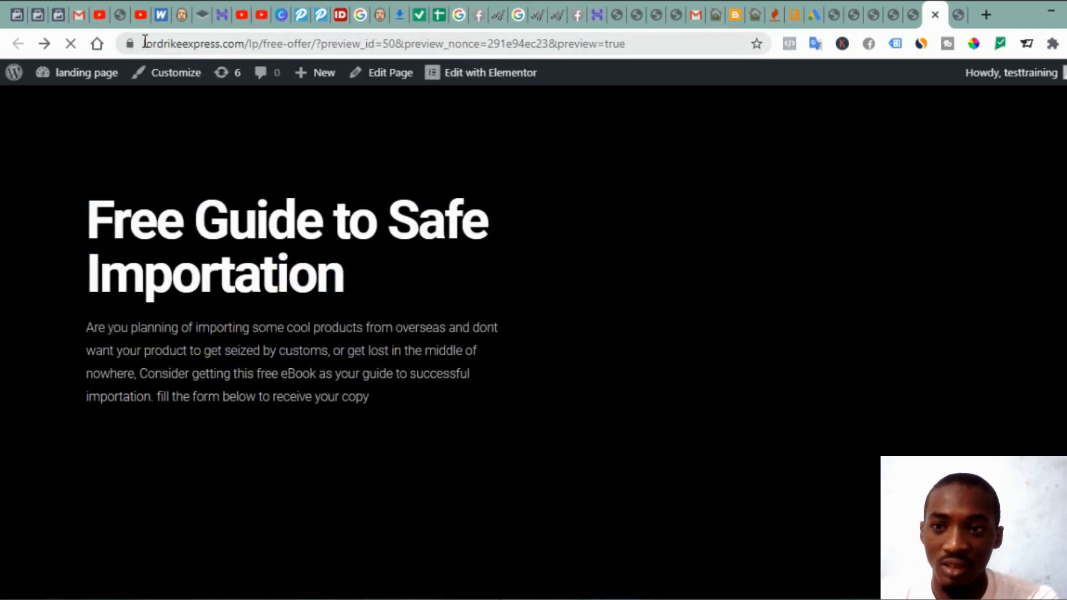
{"action": "left_click_drag", "start_coordinate": [144, 44], "coordinate": [319, 56]}
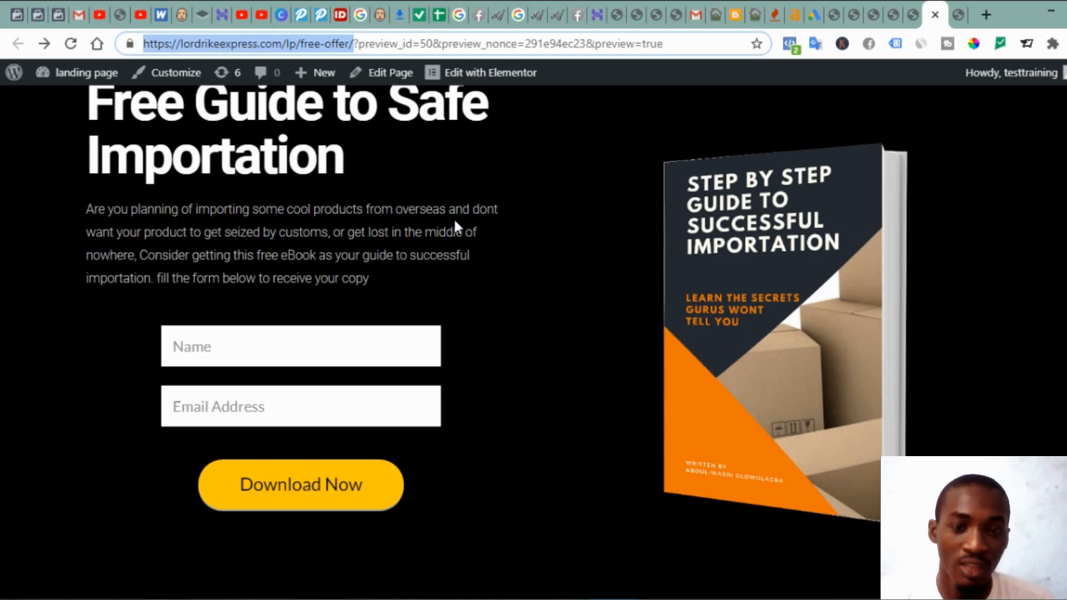
{"action": "mouse_move", "coordinate": [642, 464]}
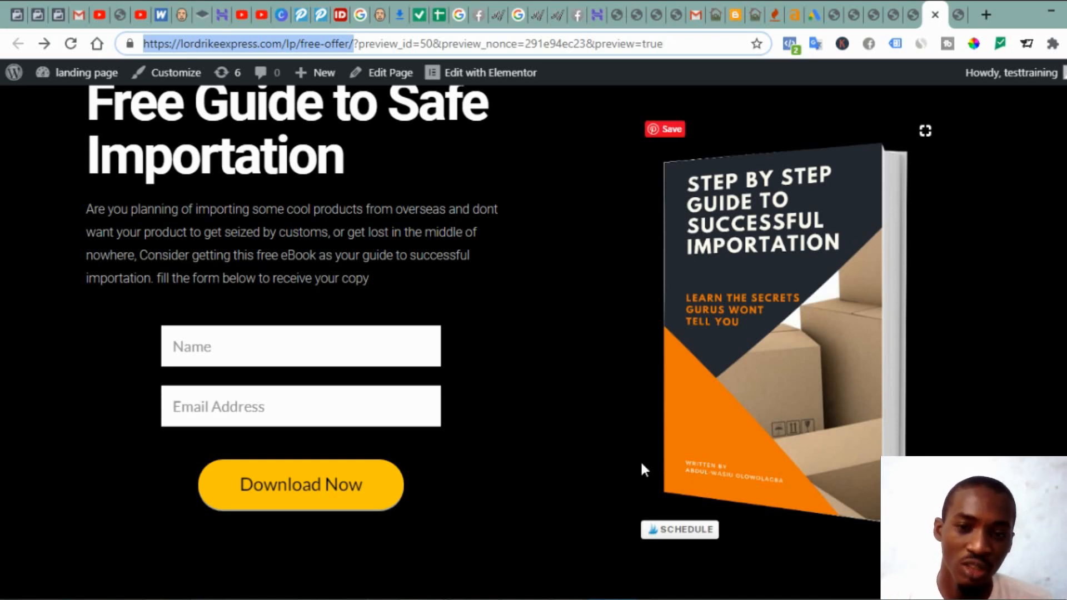